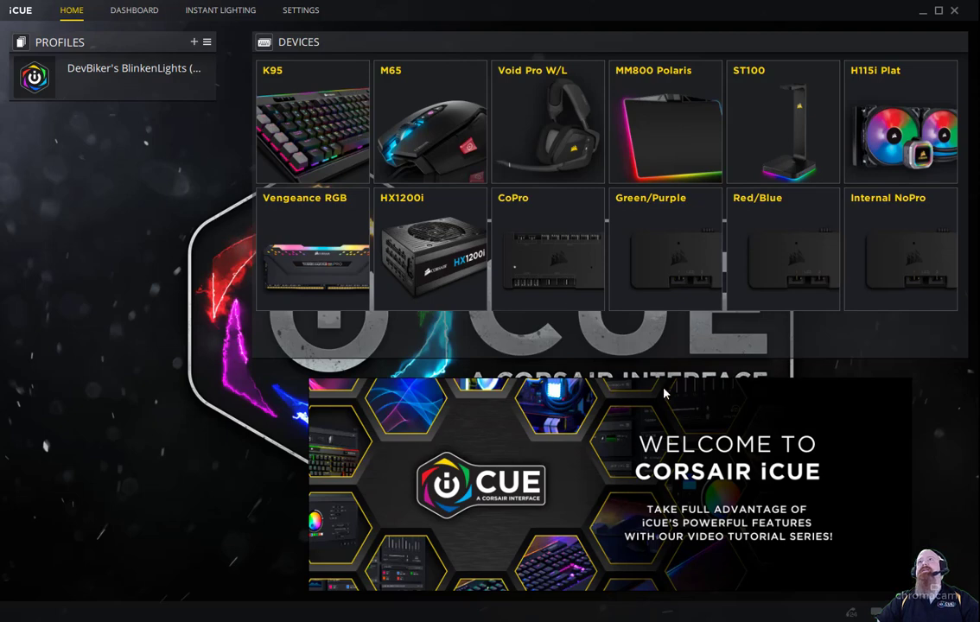
- Open the CoPro device and open the names of its LL Side x2 and ML Top Exhaust fans for editing
left_click(499, 228)
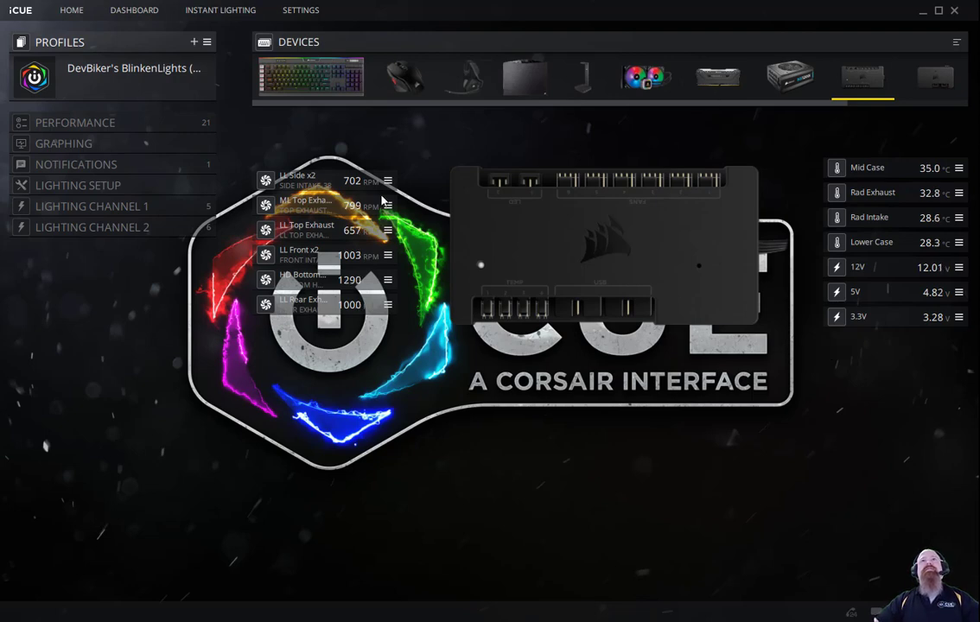
double_click(319, 188)
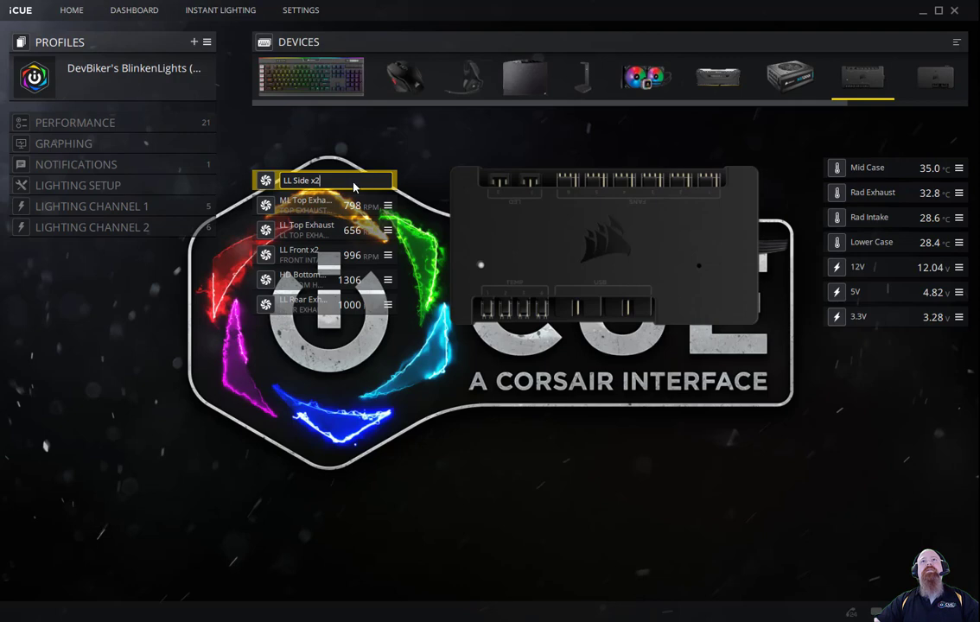
double_click(338, 208)
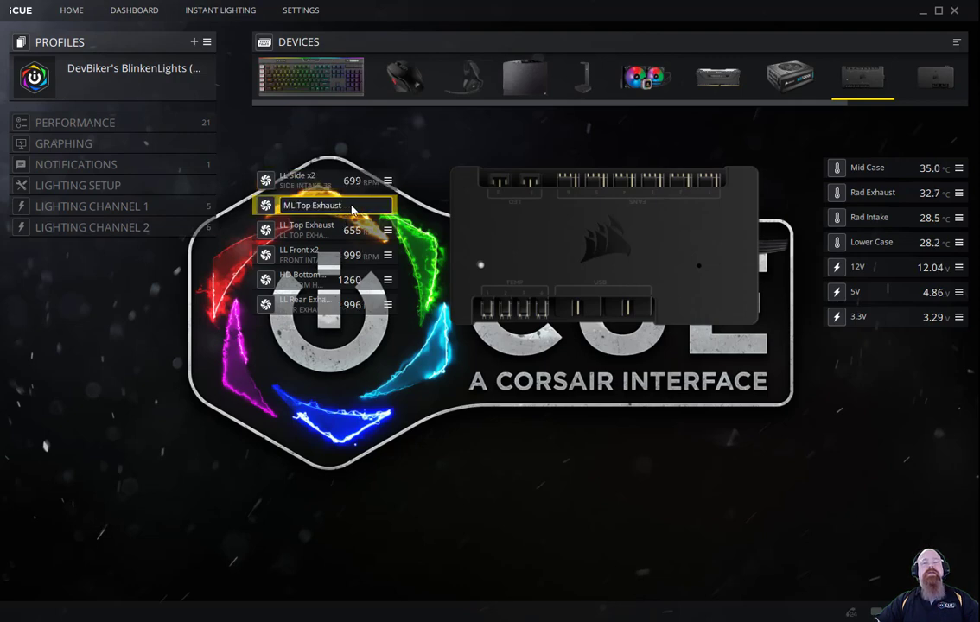
left_click(506, 448)
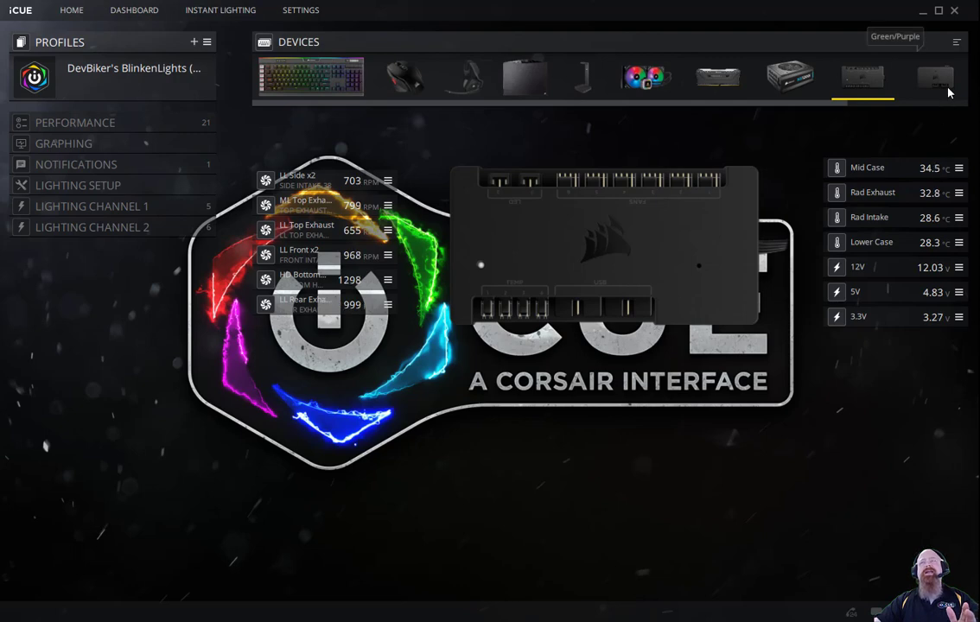
- Show the devices as a text list and rename the CoPro device COMMANDER PRO
left_click(954, 43)
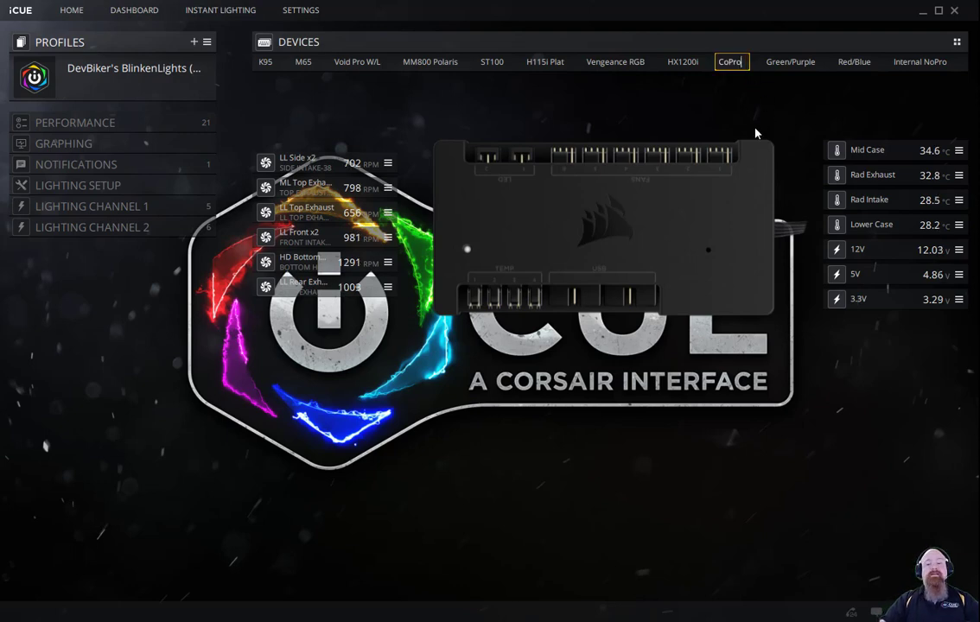
key("BackSpace")
key("BackSpace")
key("BackSpace")
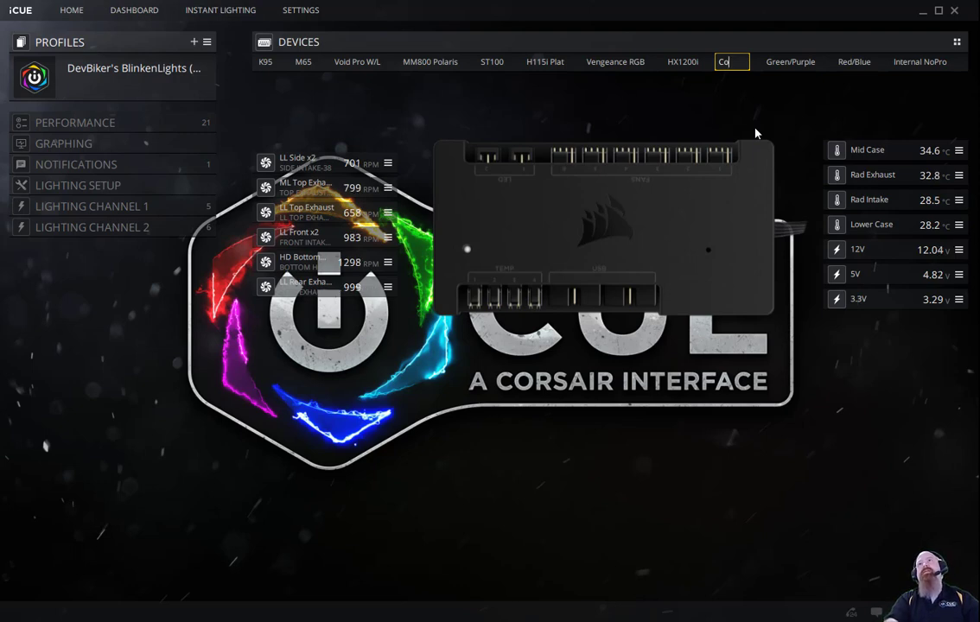
key("BackSpace")
type("OMMAN")
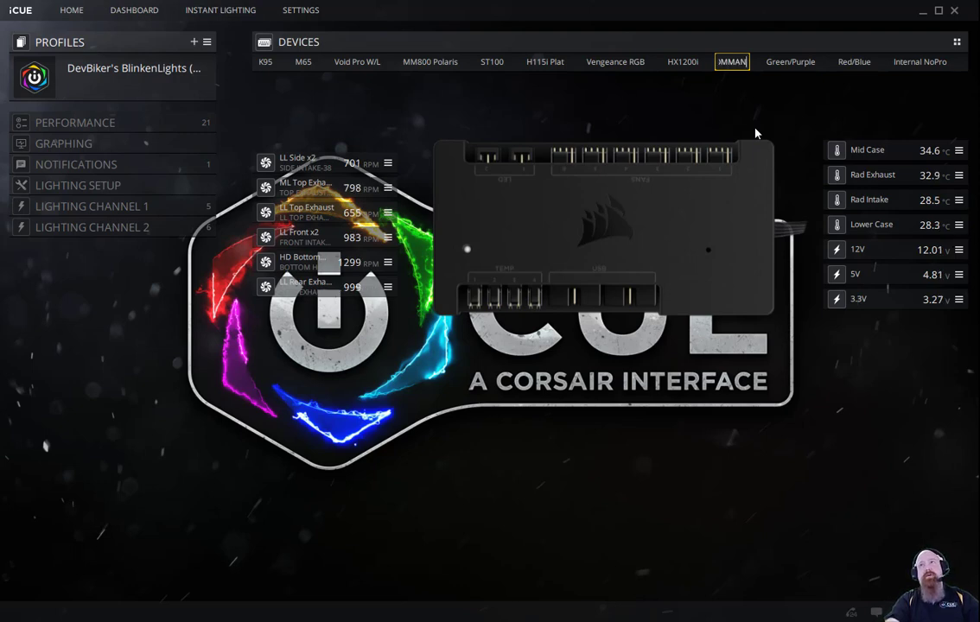
type("DER PRO")
key("Return")
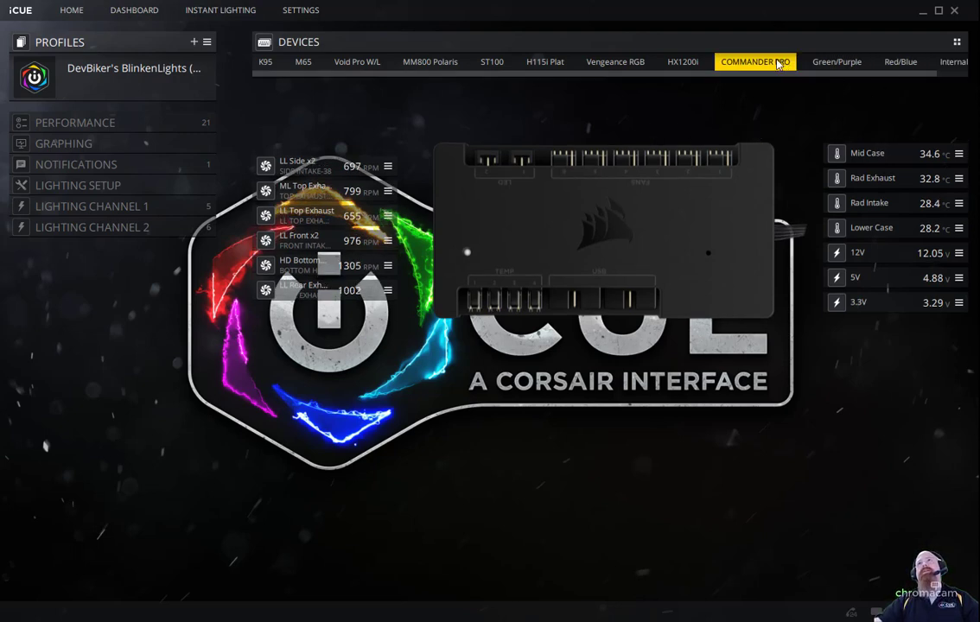
- Rename the COMMANDER PRO device as CoPro
key("ctrl+a")
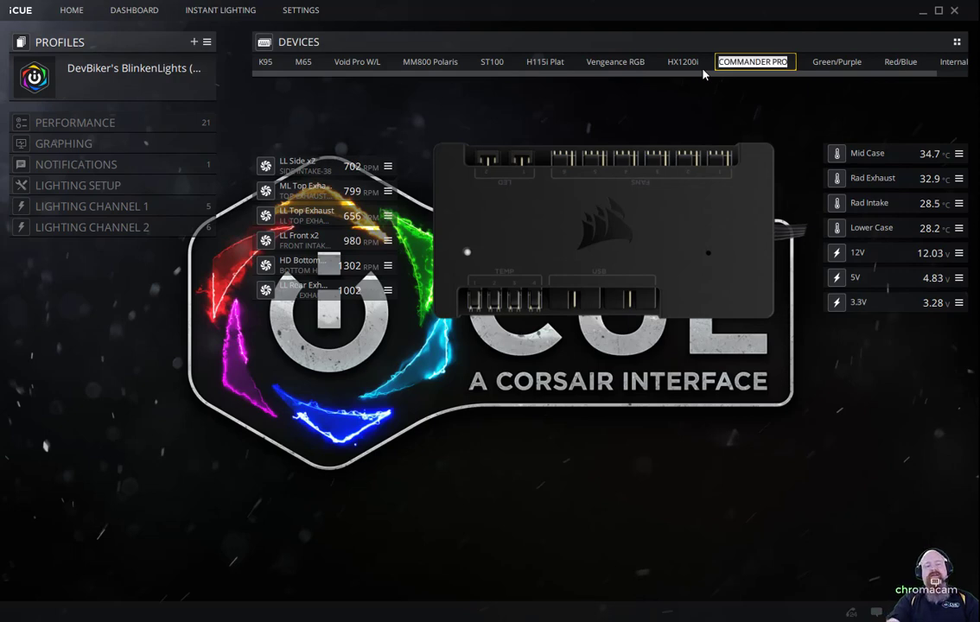
type("CoProp")
key("BackSpace")
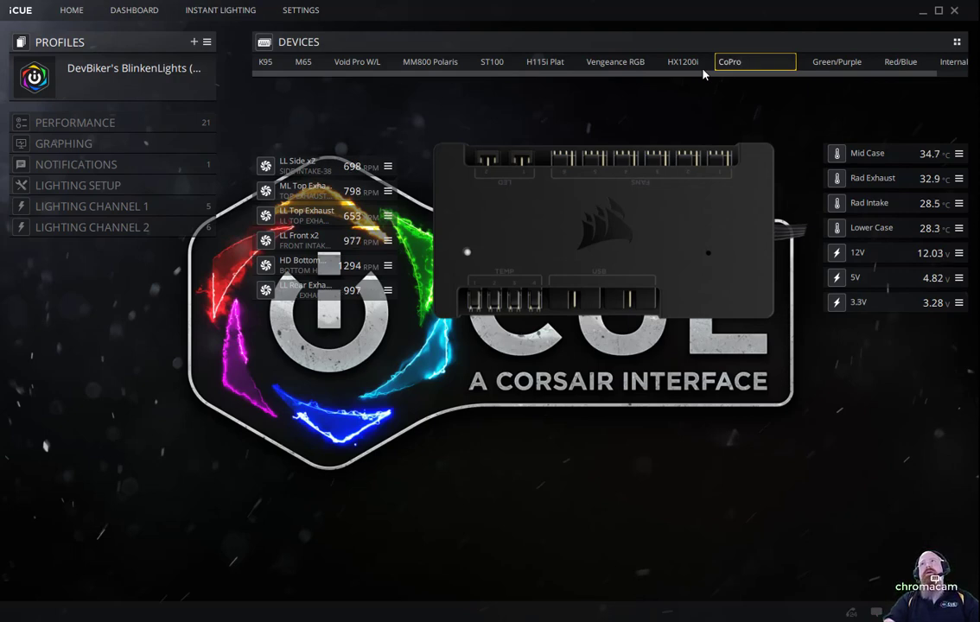
key("Return")
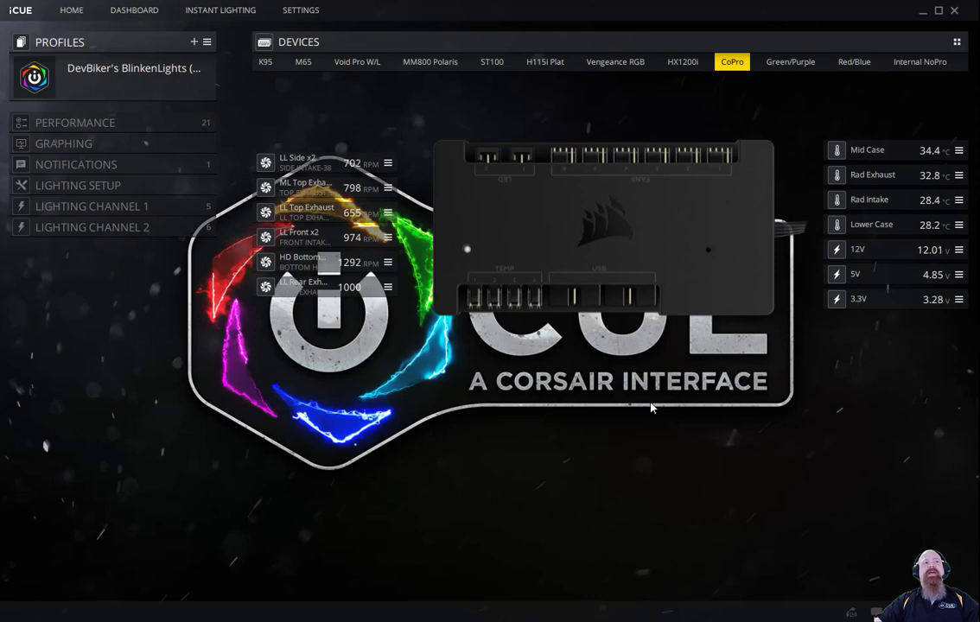
- View the CoPro history graphs for the case fans, including LL Top Exhaust, and for the Rad Intake and Rad Exhaust temperatures
left_click(112, 144)
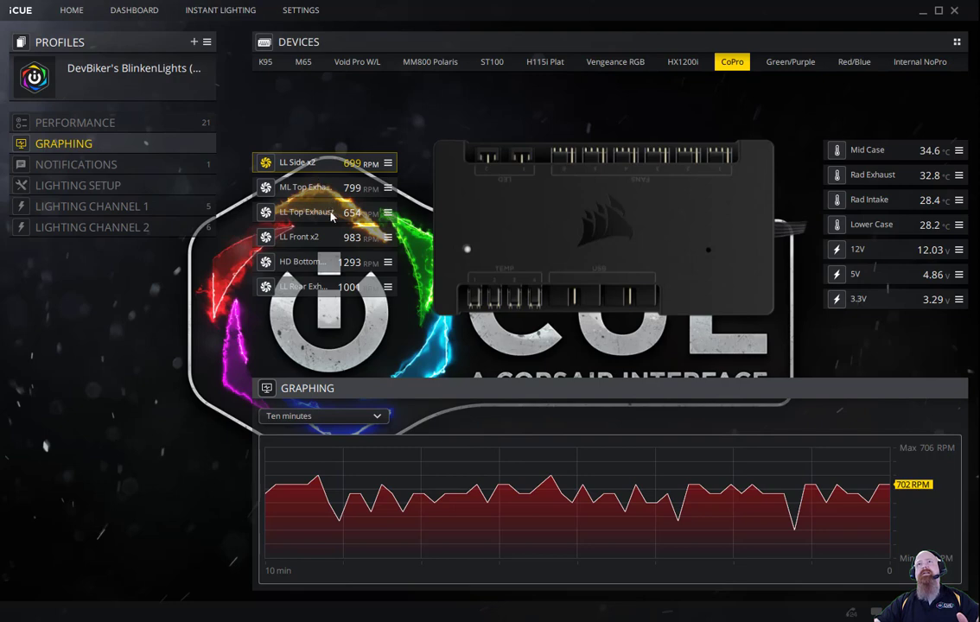
left_click(297, 187)
left_click(91, 143)
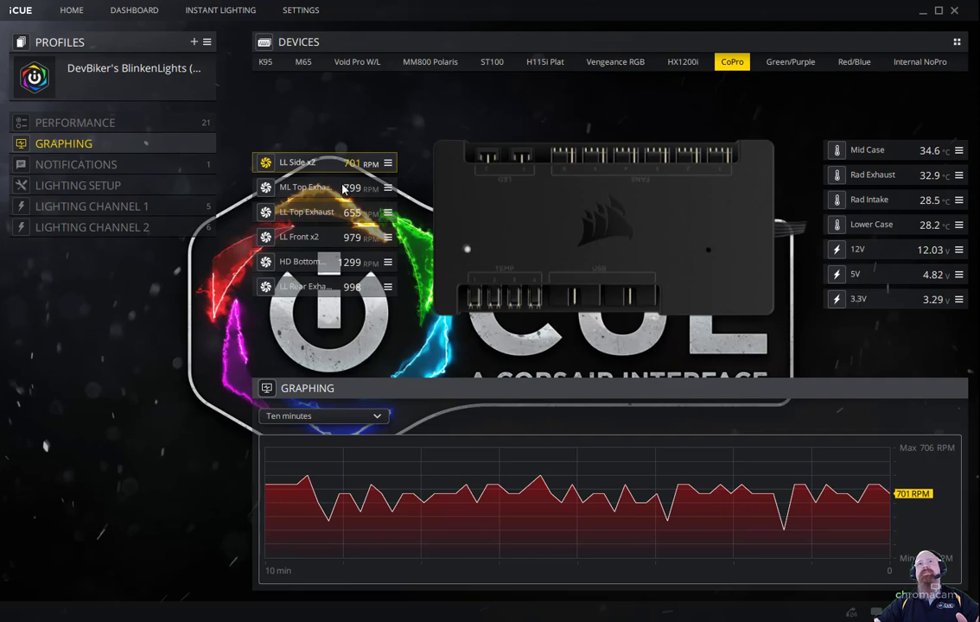
left_click(308, 187)
left_click(343, 216)
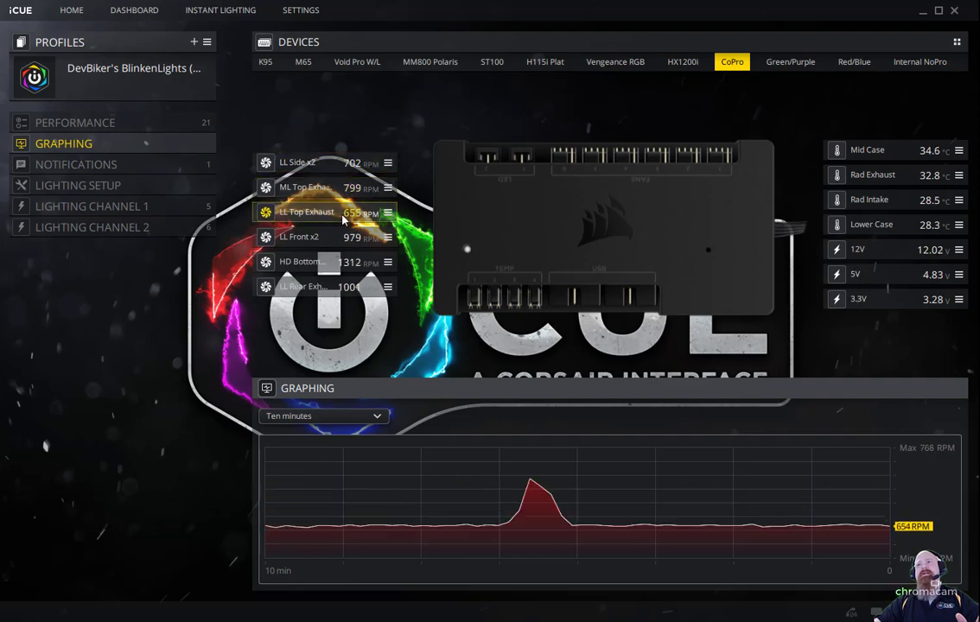
left_click(921, 199)
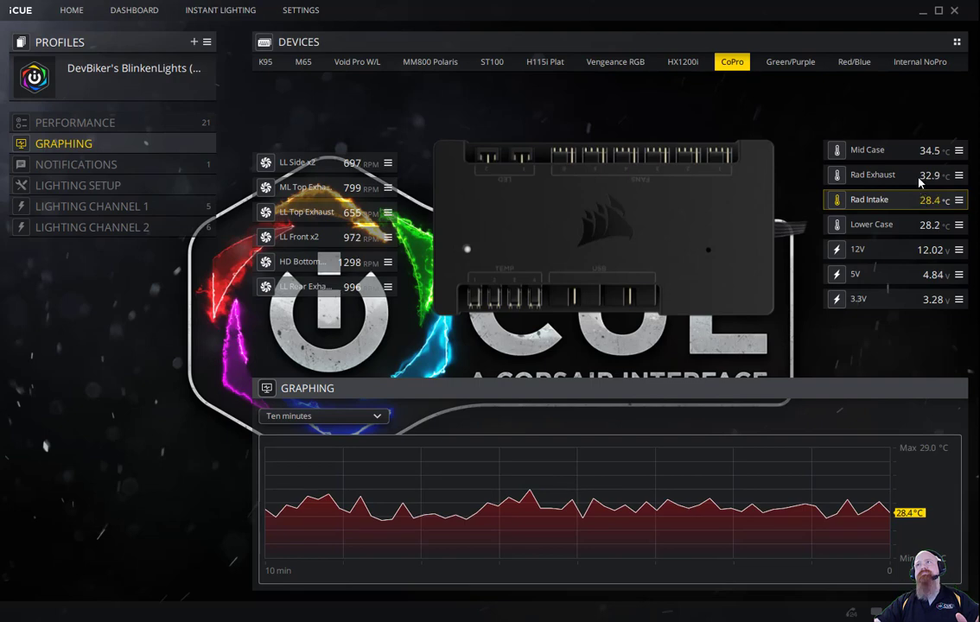
left_click(874, 175)
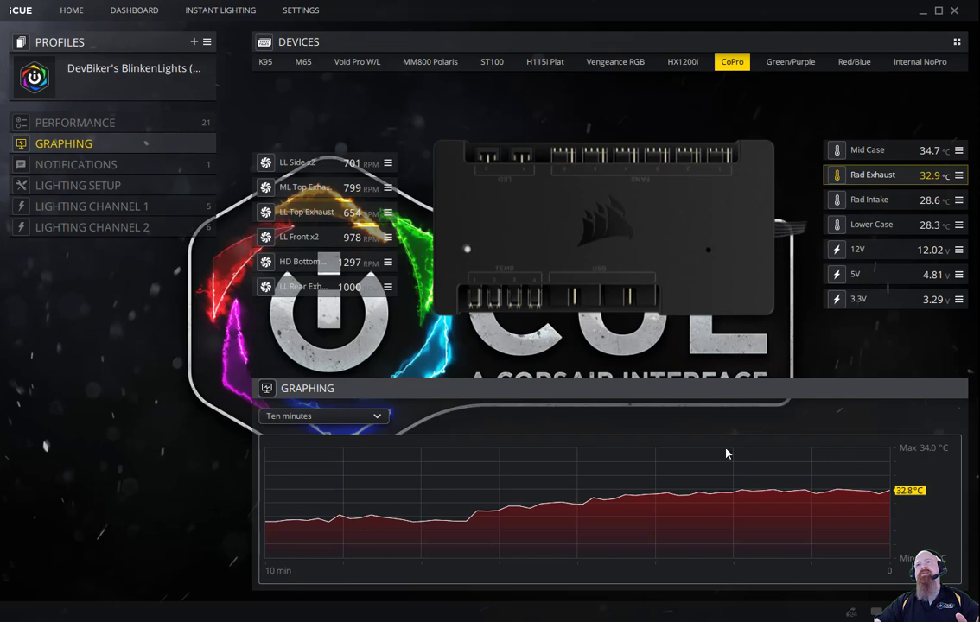
- Set the Rad Exhaust graph's time range to one minute, five minutes and finally thirty minutes
left_click(372, 419)
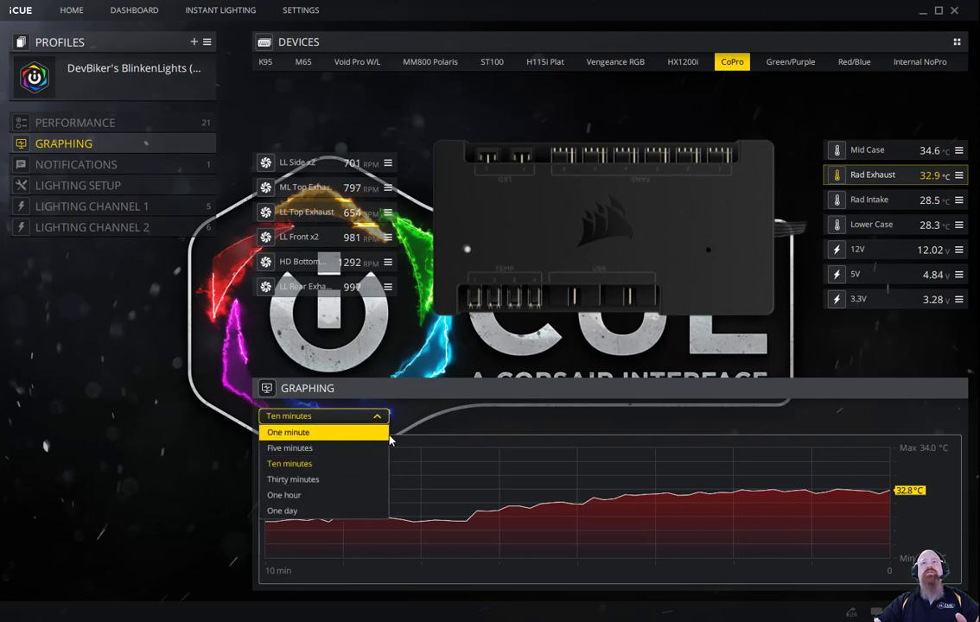
left_click(385, 435)
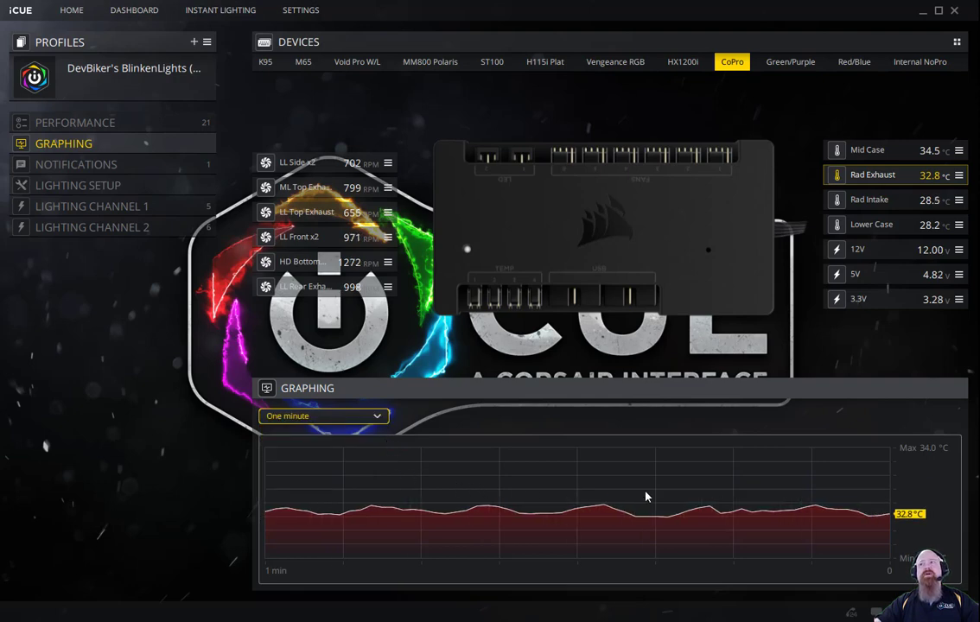
left_click(318, 416)
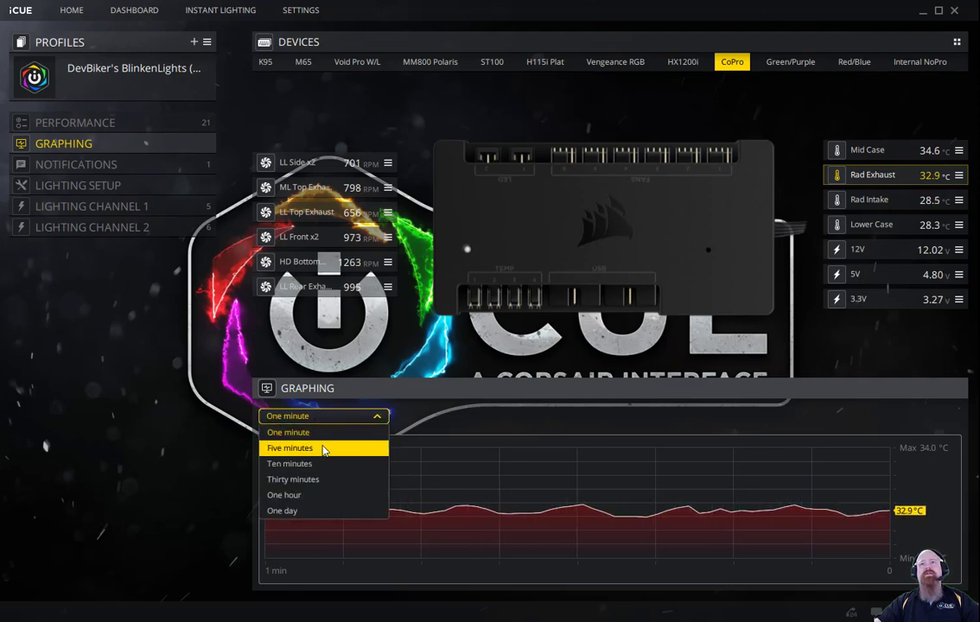
left_click(324, 449)
left_click(324, 416)
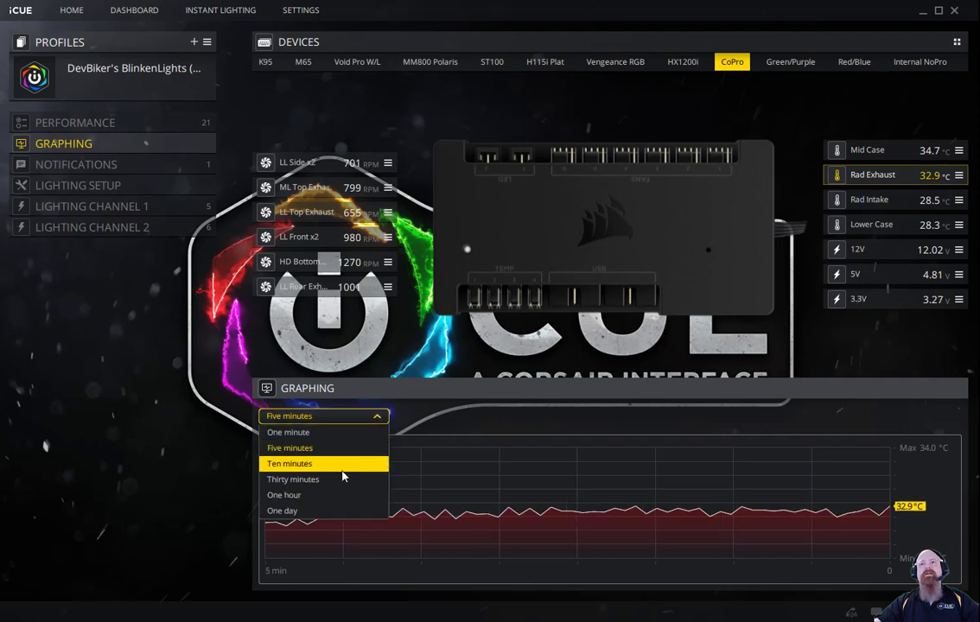
left_click(344, 479)
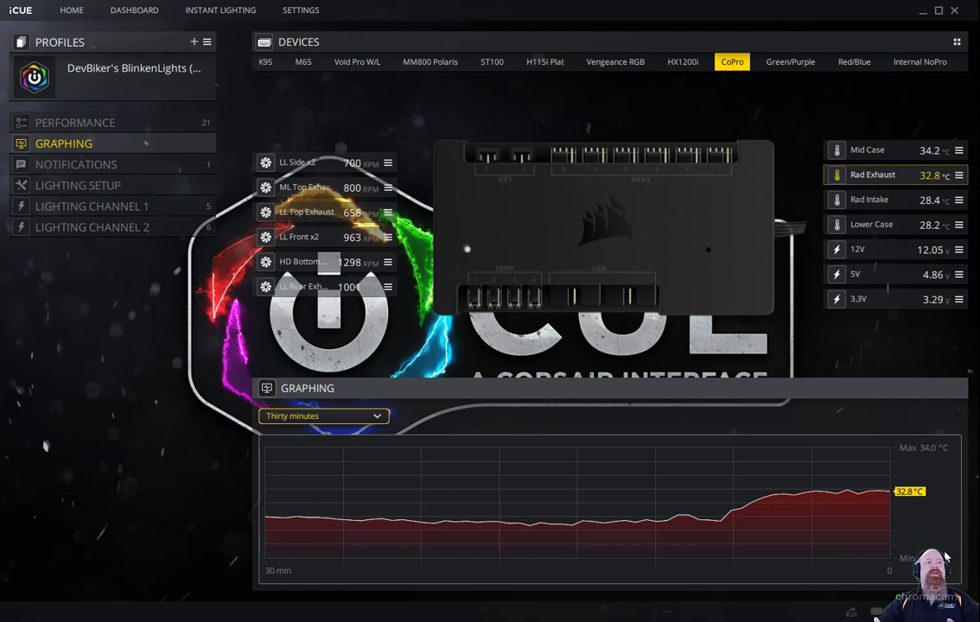
- Open the dashboard and examine which devices and System Info components can be displayed on it
left_click(141, 13)
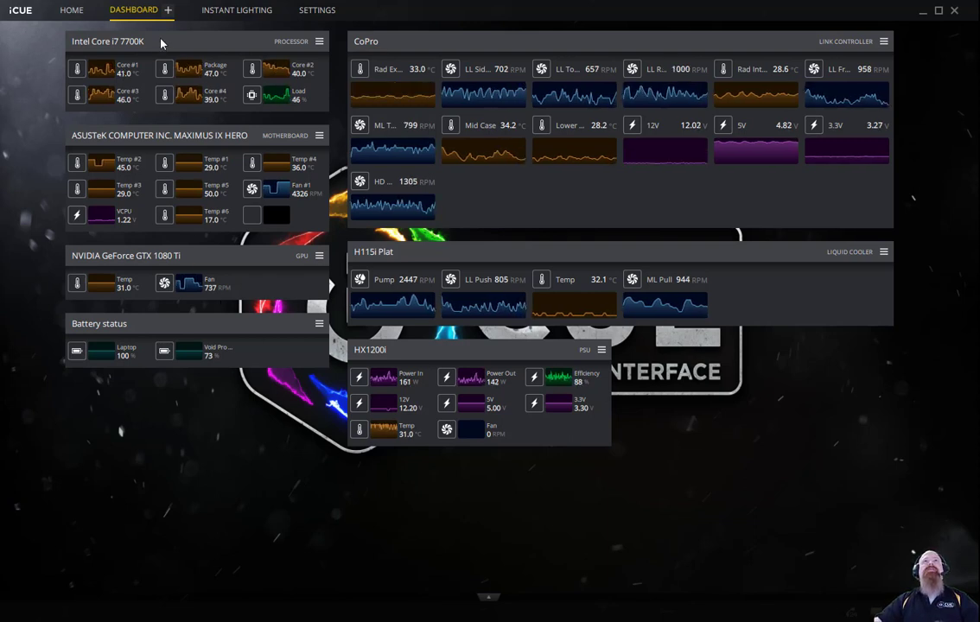
left_click(168, 10)
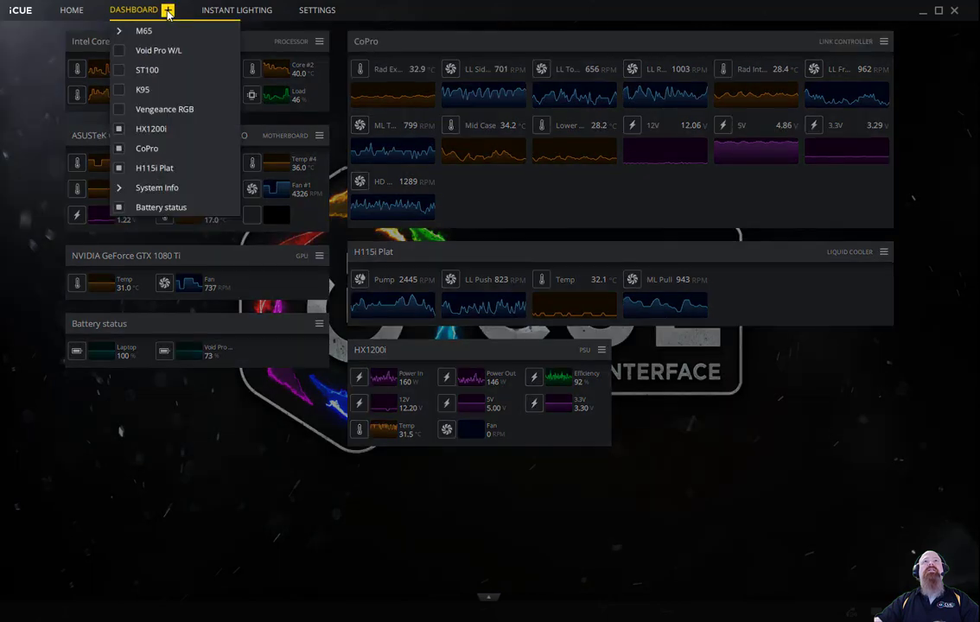
left_click(121, 189)
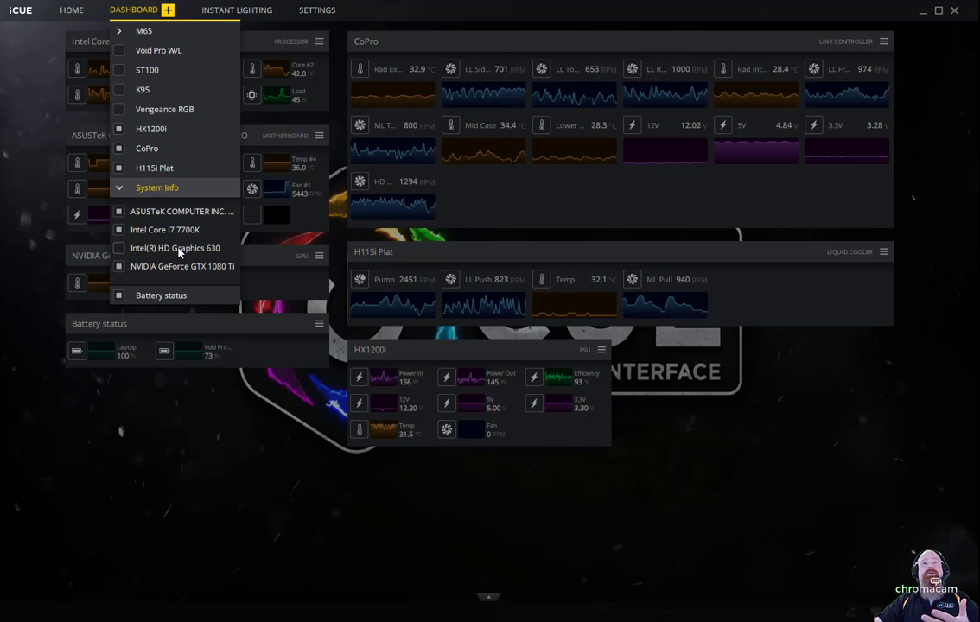
left_click(171, 188)
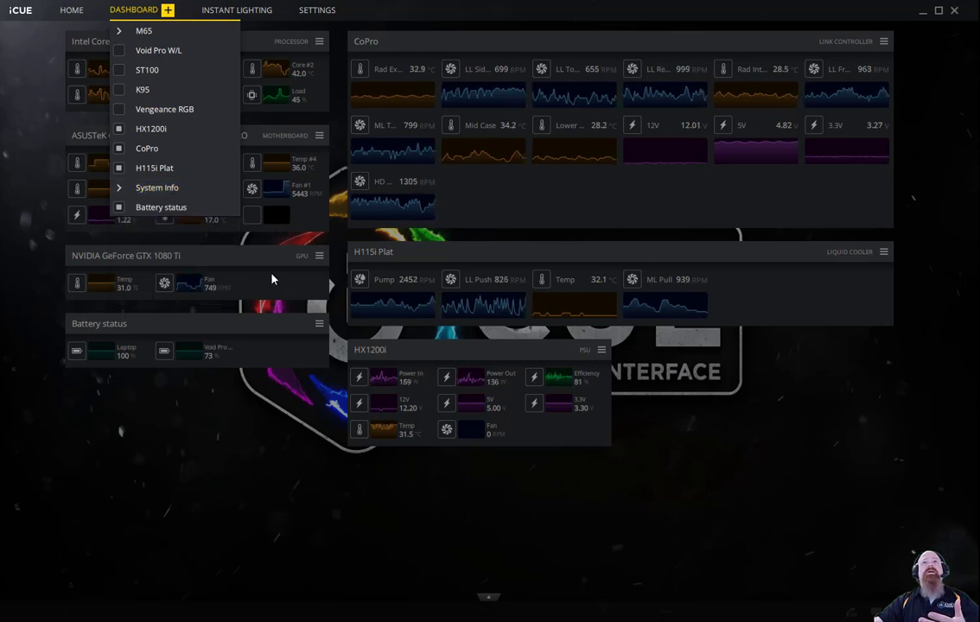
left_click(773, 417)
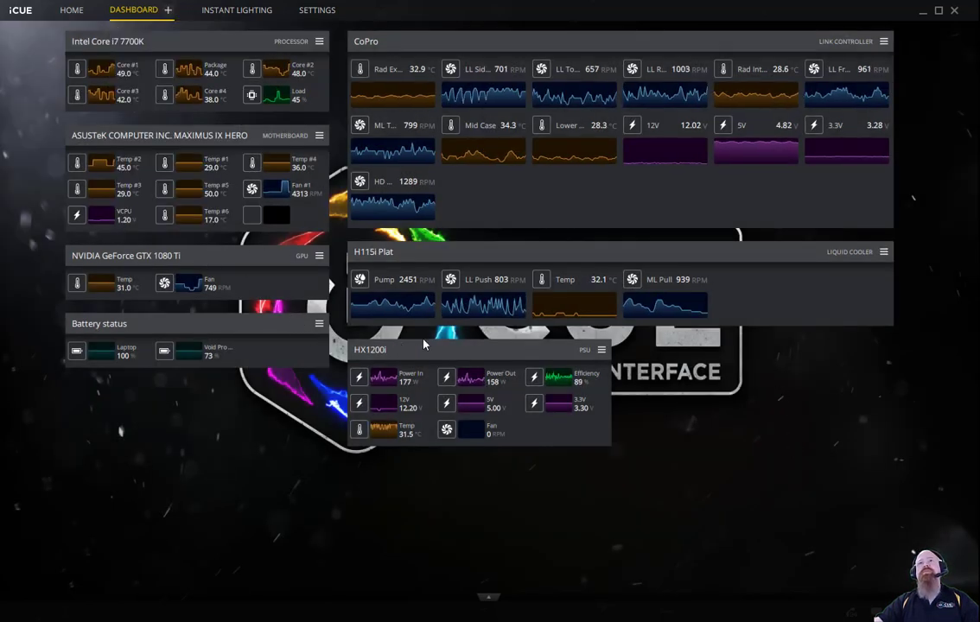
- Expand the HX1200i widget on the dashboard to full width and shrink it back to compact size
left_click(601, 349)
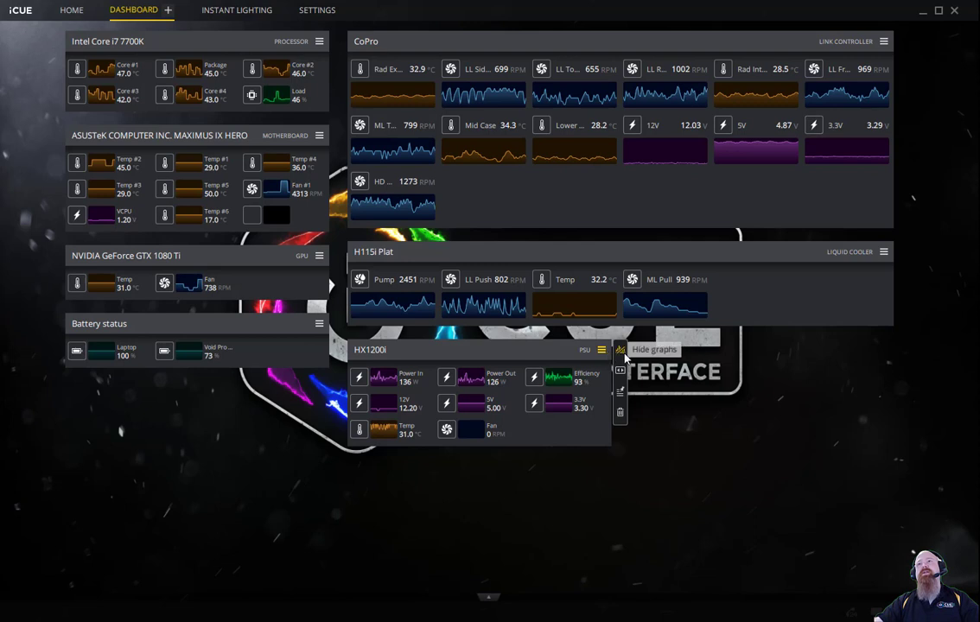
left_click(620, 370)
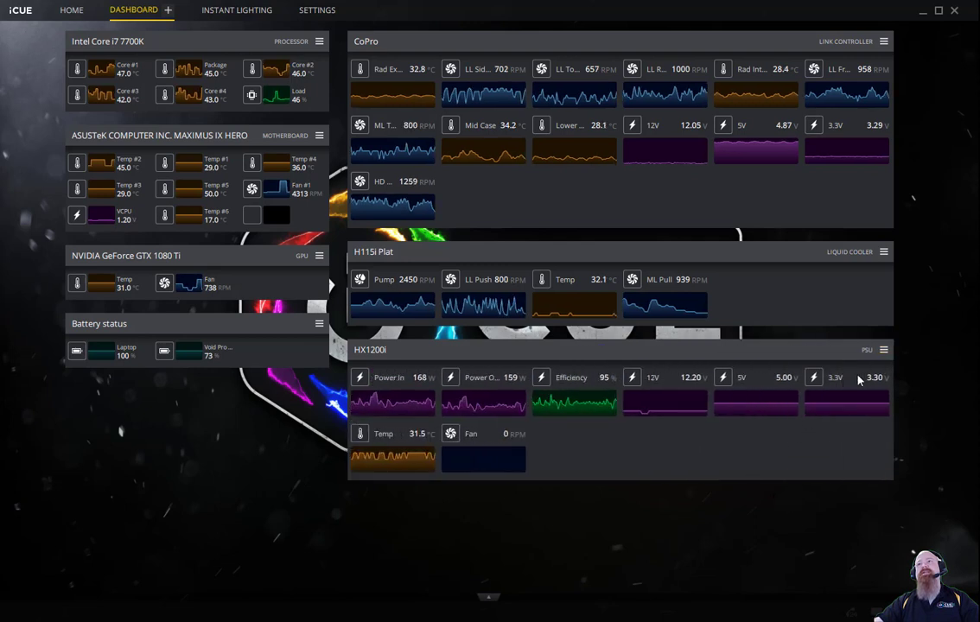
left_click(883, 349)
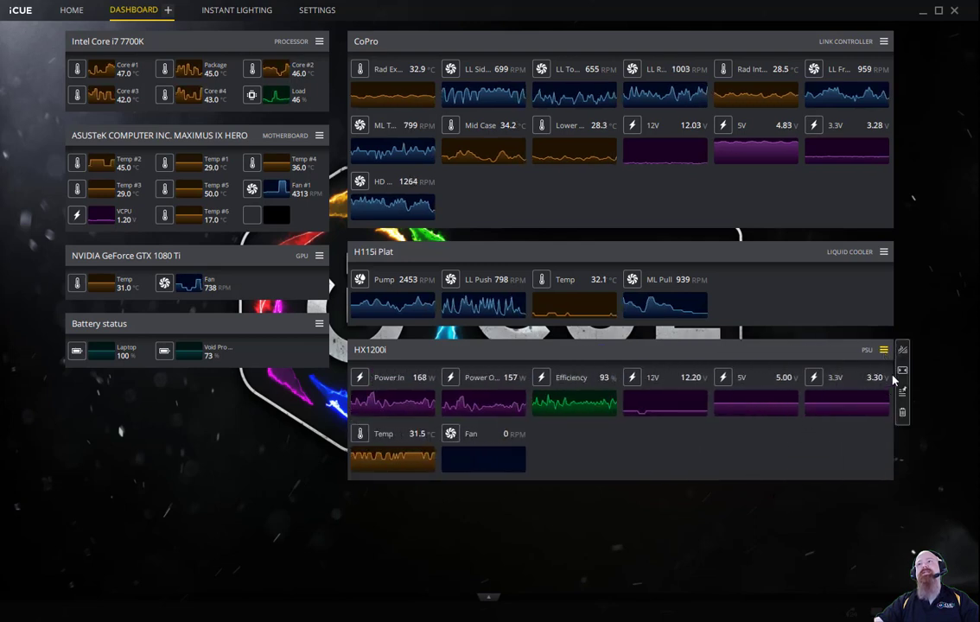
left_click(902, 371)
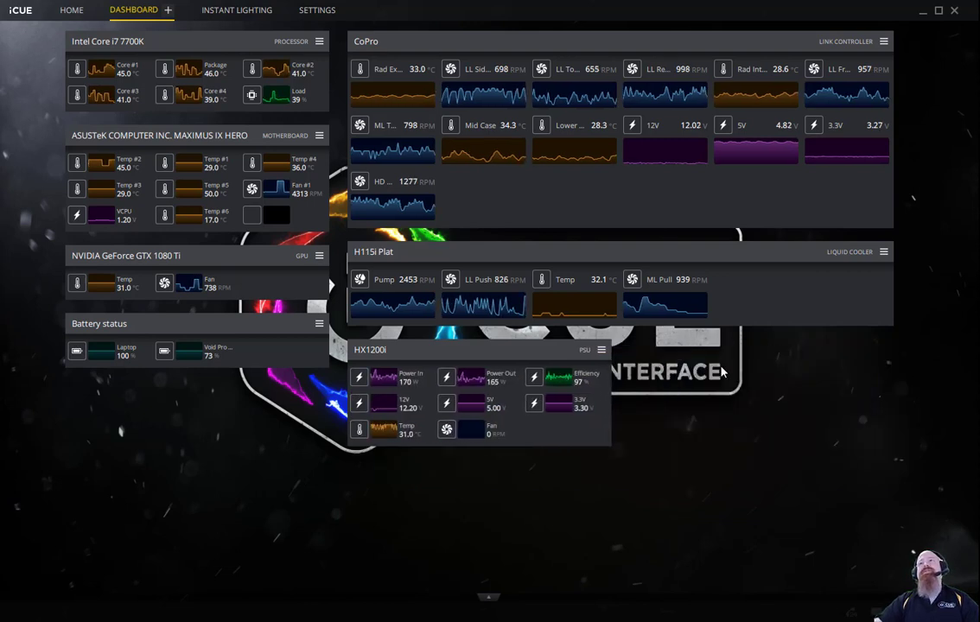
- Hide the graphs in the HX1200i power supply widget
left_click(602, 351)
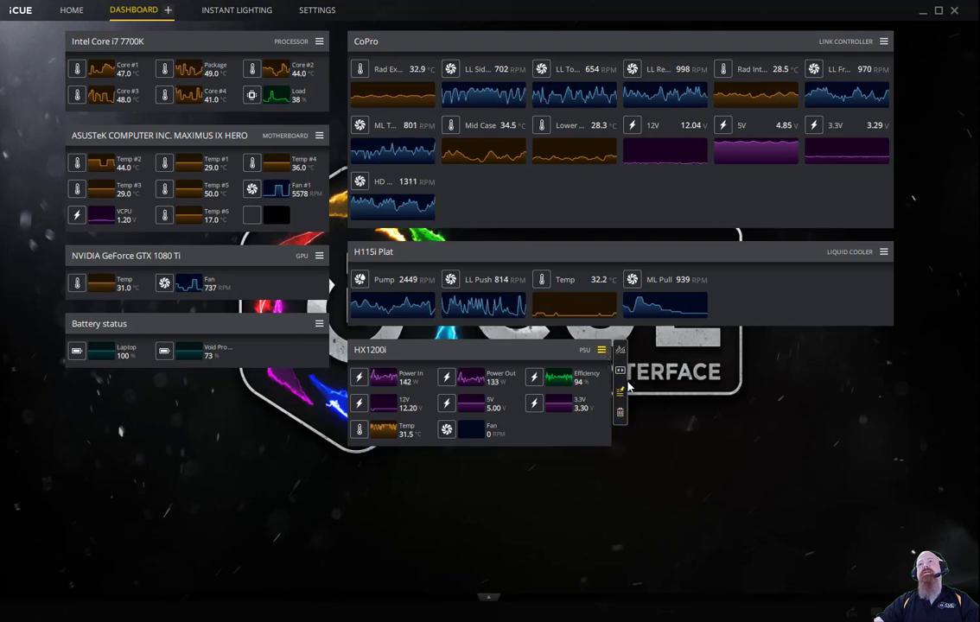
left_click(620, 349)
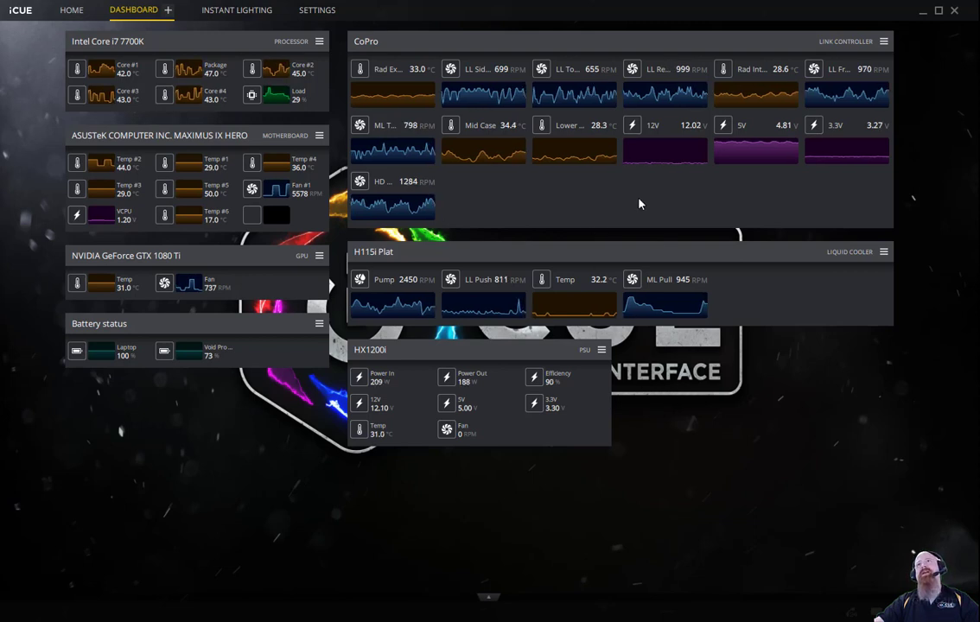
- Widen the graph-free HX1200i widget and return it to its compact layout
left_click(602, 352)
left_click(619, 367)
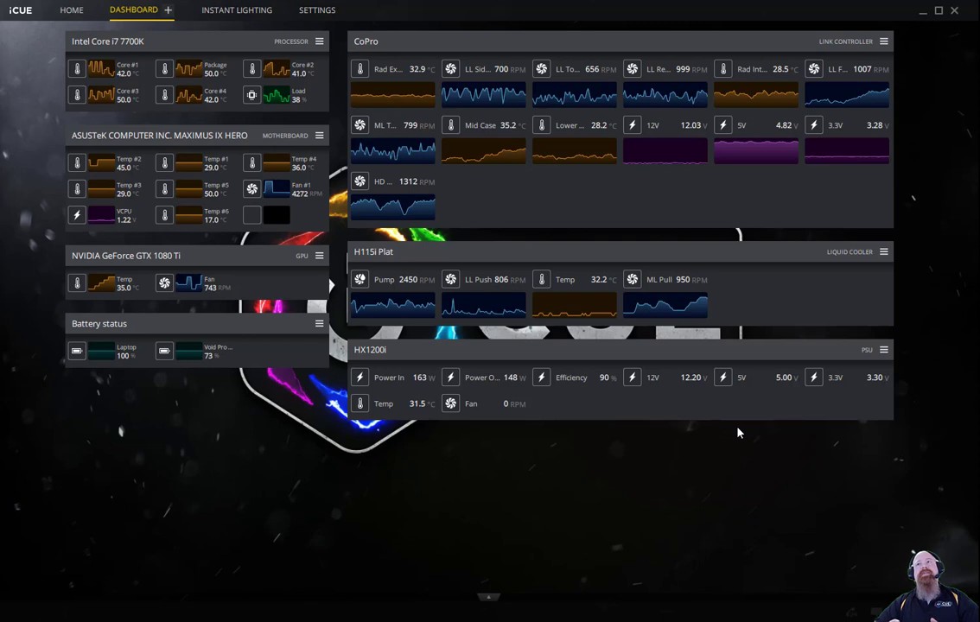
left_click(883, 350)
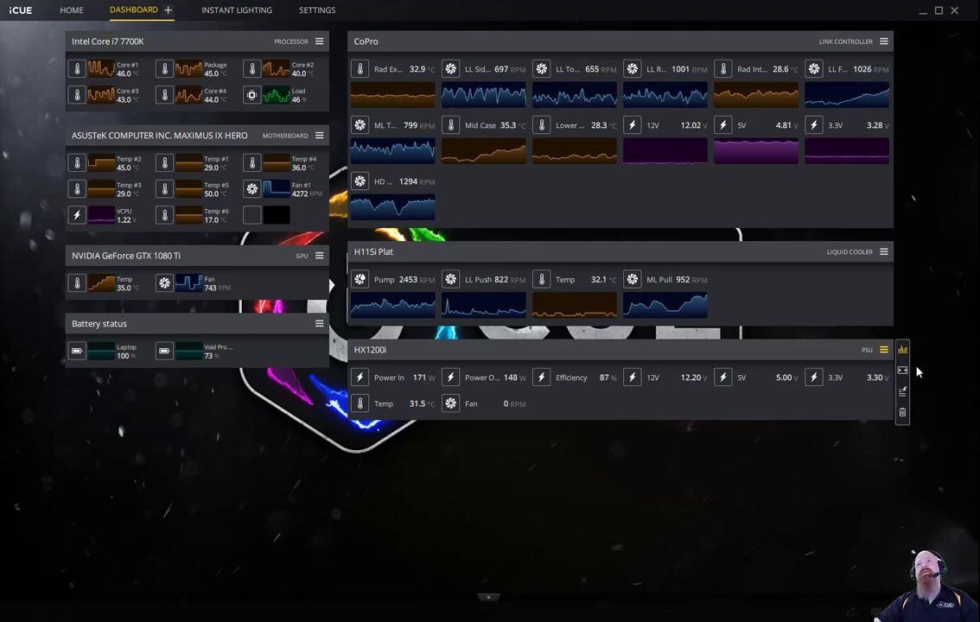
left_click(906, 378)
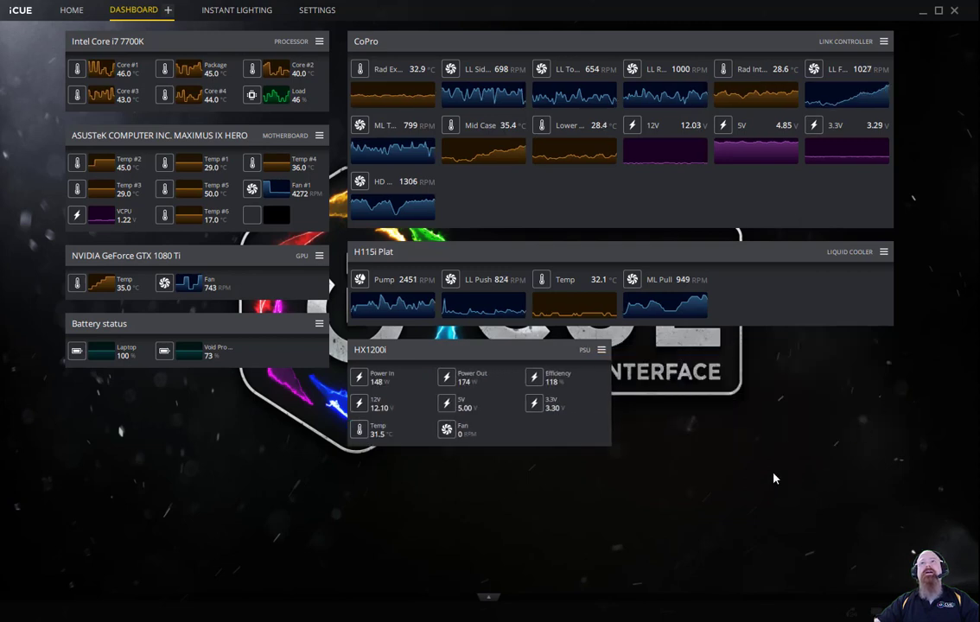
- Show the graphs again in the compact HX1200i power supply widget on the dashboard
left_click(601, 350)
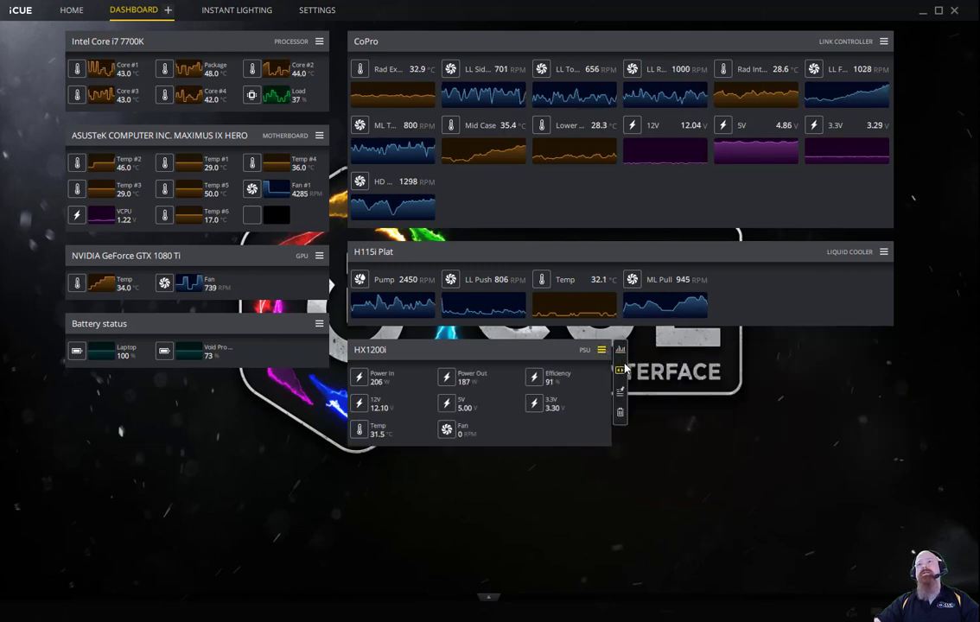
left_click(620, 349)
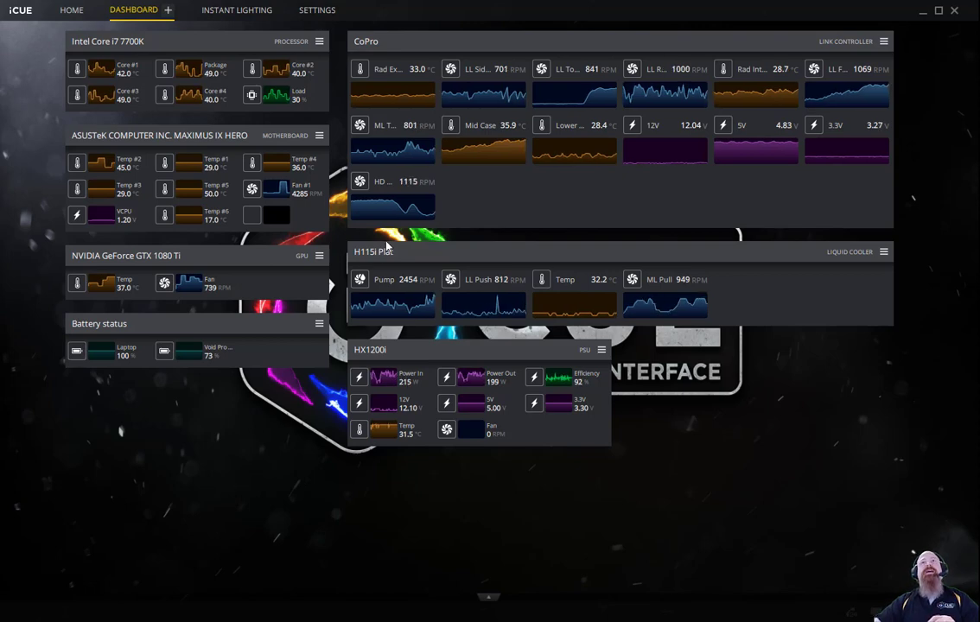
- In the sensor logging settings, set the logging interval to 3 seconds and leave the logging duration unlimited
left_click(326, 10)
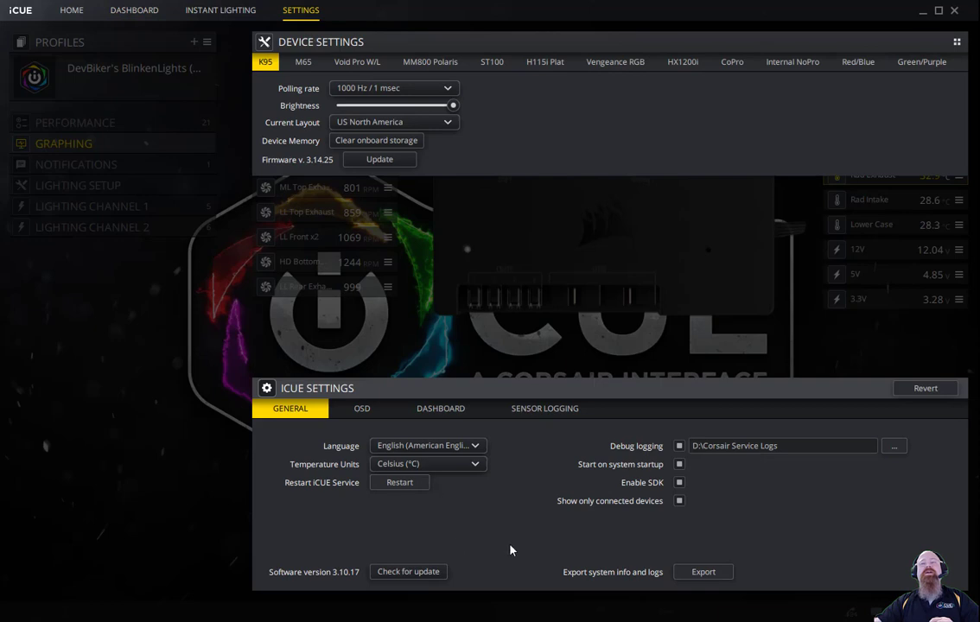
left_click(555, 414)
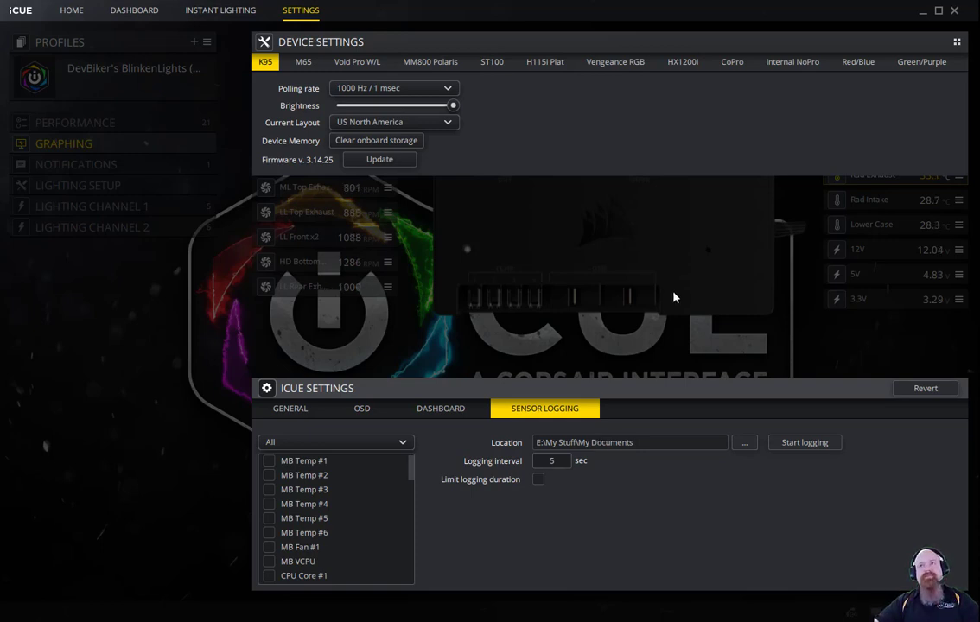
left_click_drag(656, 445, 471, 449)
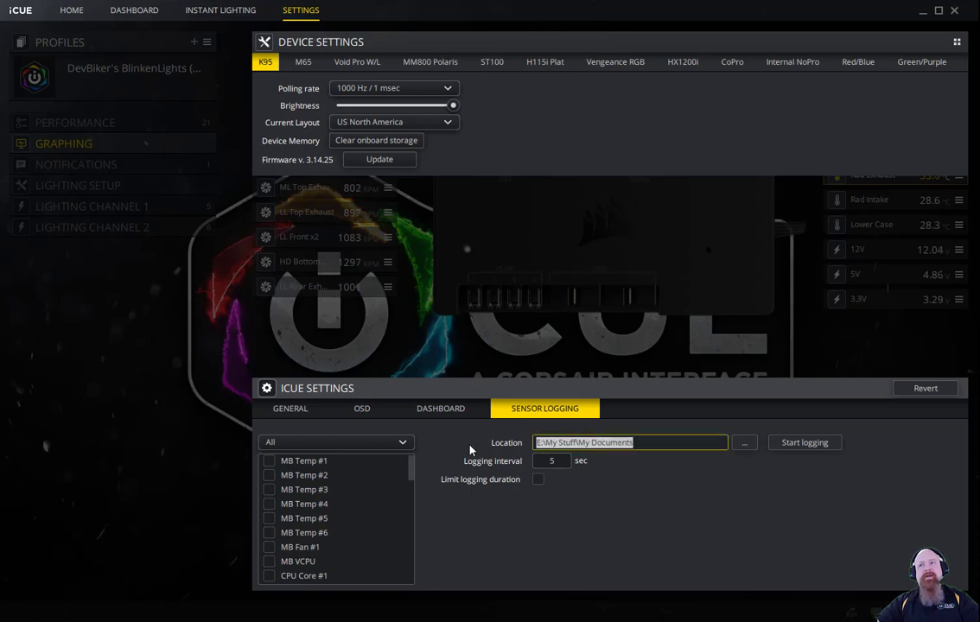
double_click(554, 464)
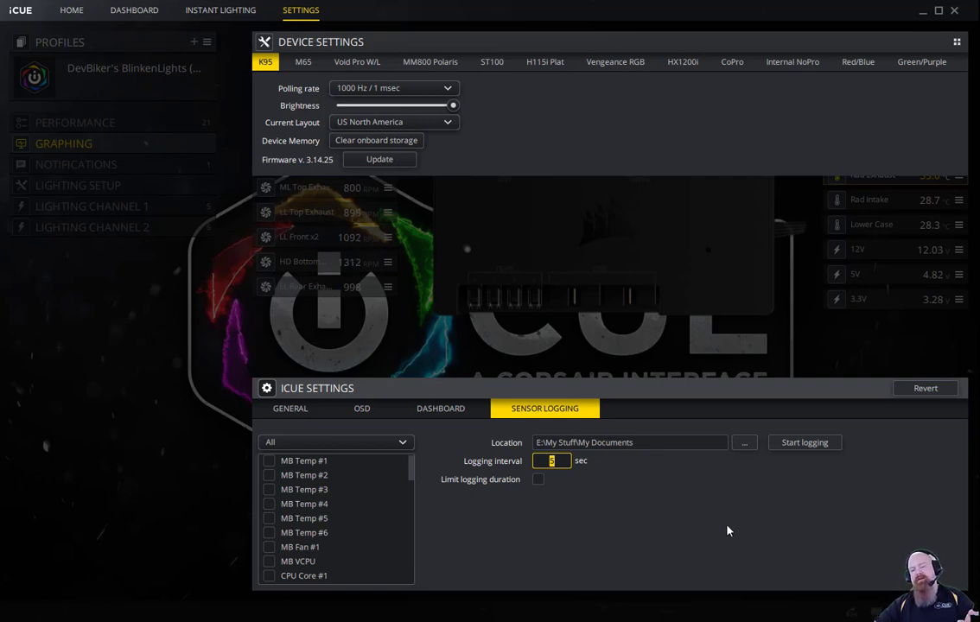
type("3")
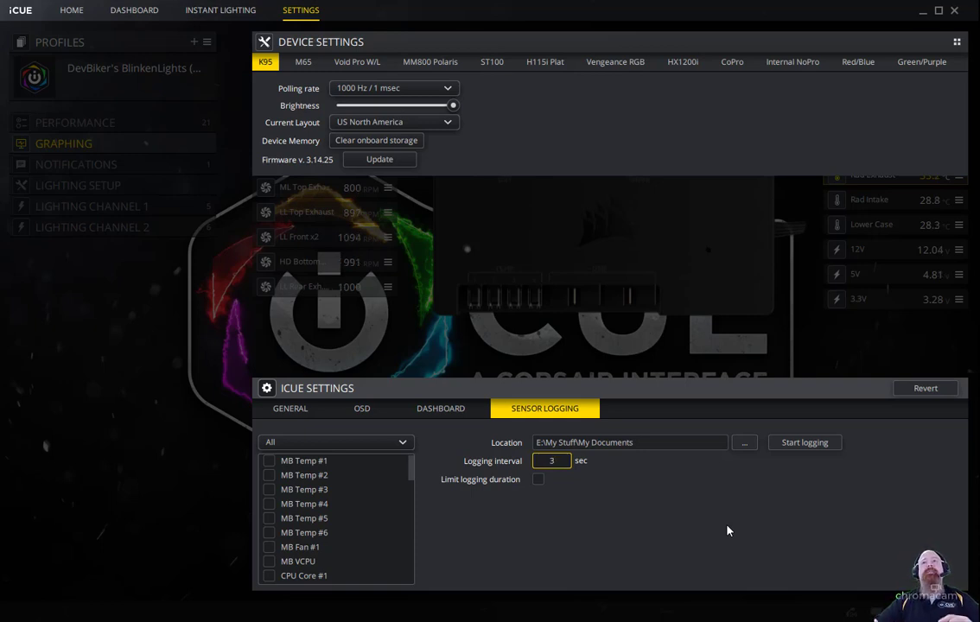
left_click(538, 480)
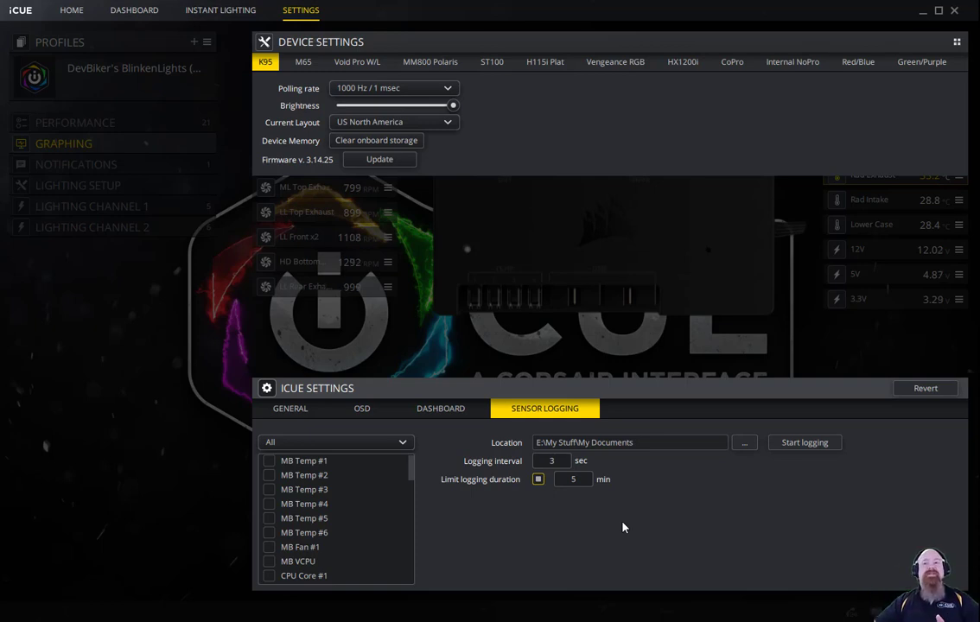
left_click(536, 479)
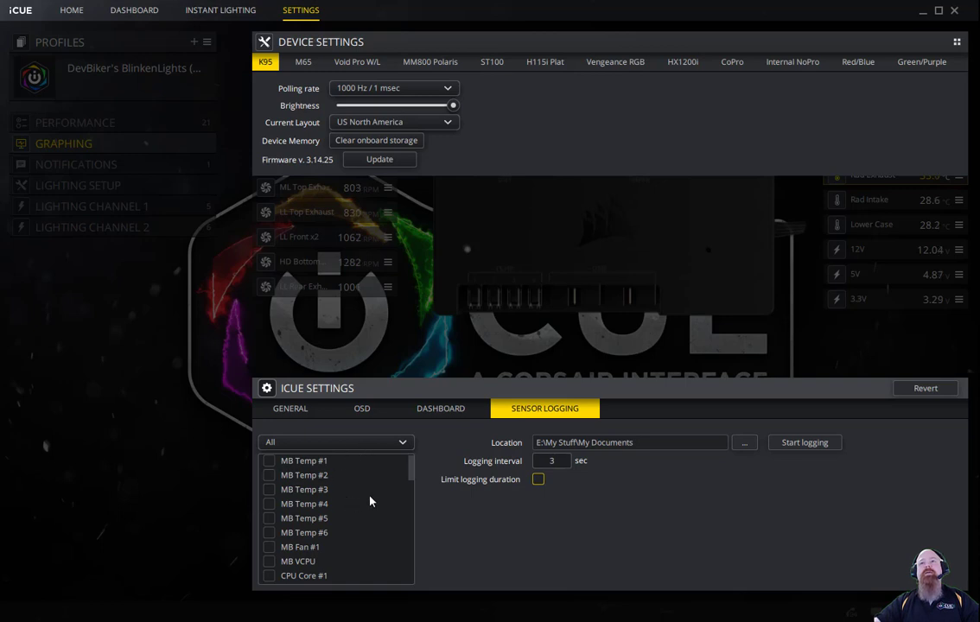
- Filter the logging sensors to CoPro and select Lower Case, Mid Case, Rad Exhaust and Rad Intake
mouse_move(413, 471)
left_mouse_down()
mouse_move(416, 584)
mouse_move(421, 474)
left_mouse_up()
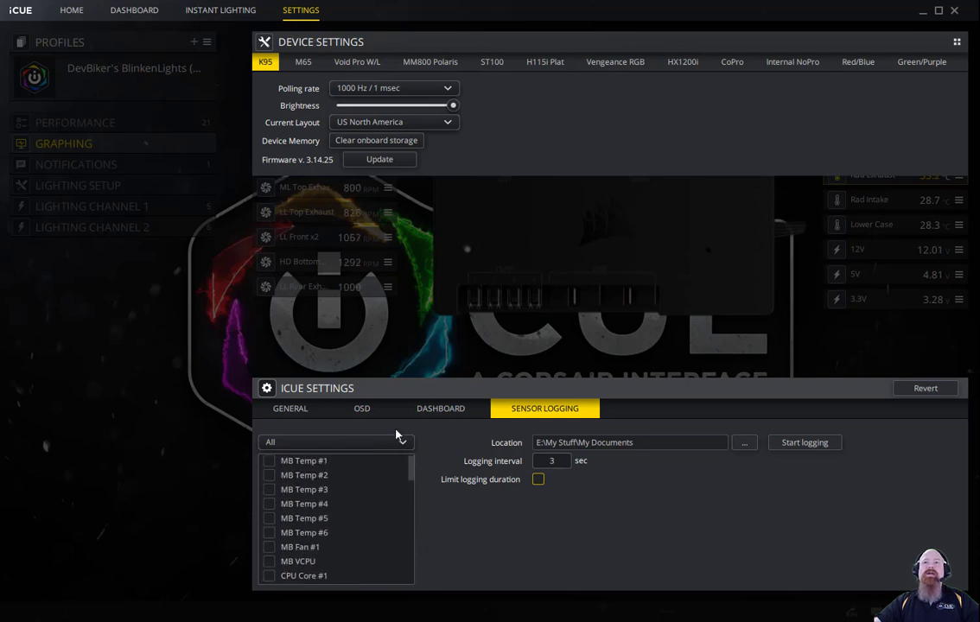
left_click(395, 444)
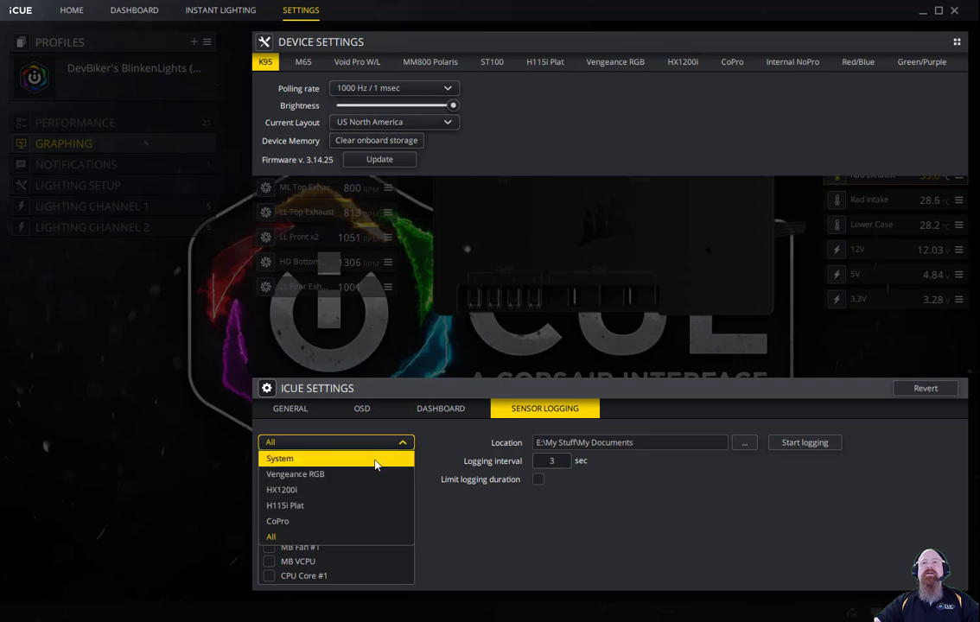
left_click(367, 522)
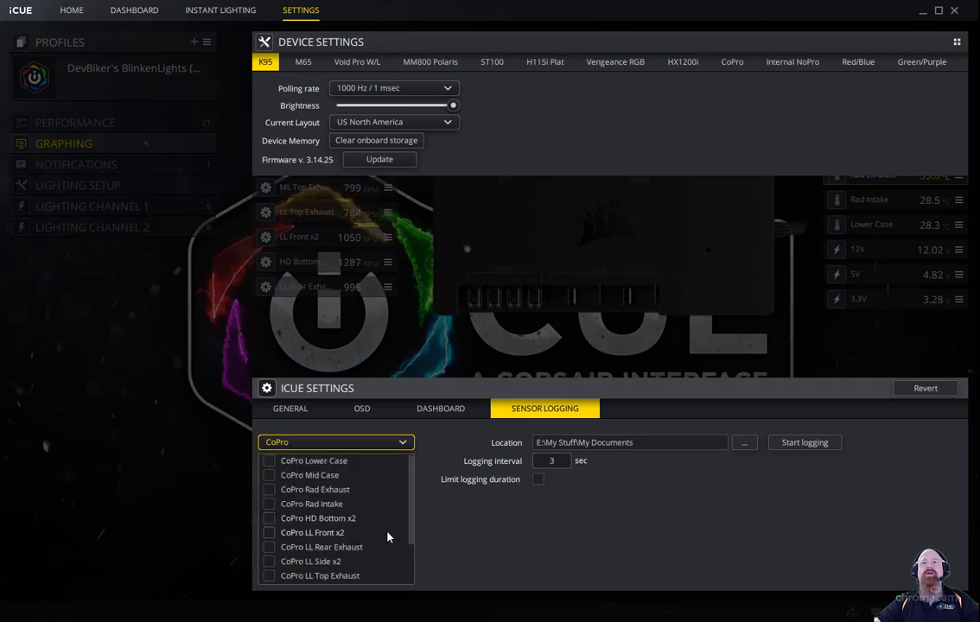
left_click(268, 463)
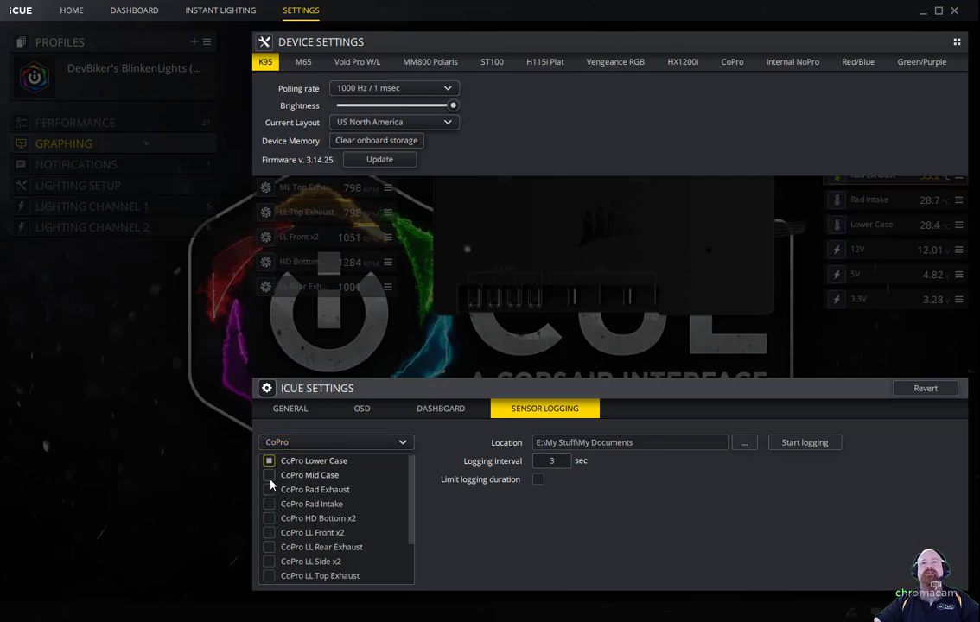
left_click(269, 476)
left_click(269, 490)
left_click(269, 504)
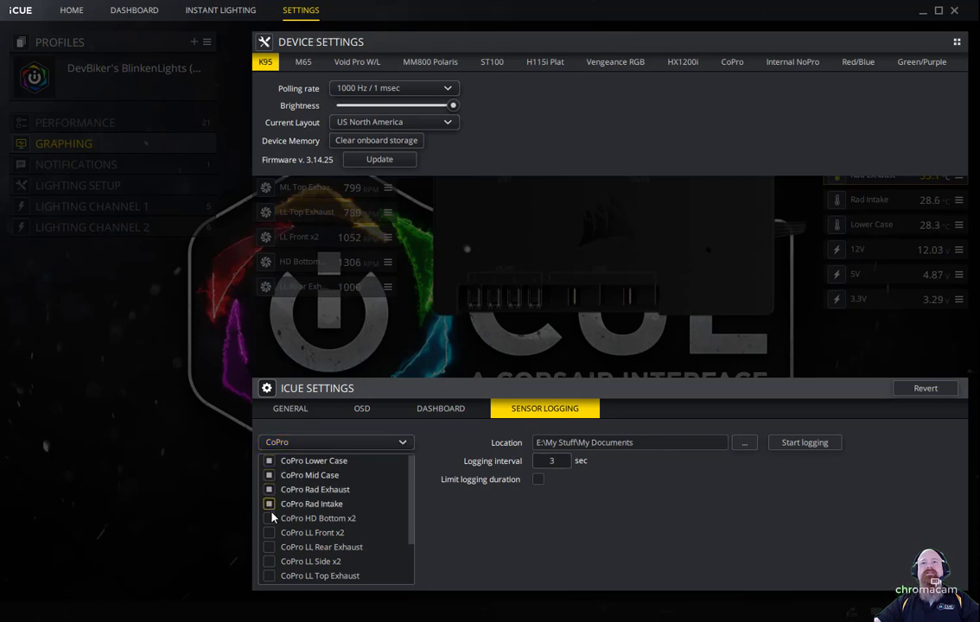
- Select the CoPro fans for logging: HD Bottom x2, LL Front x2, LL Rear Exhaust, LL Side x2, LL Top Exhaust and ML Top Exhaust
left_click(269, 532)
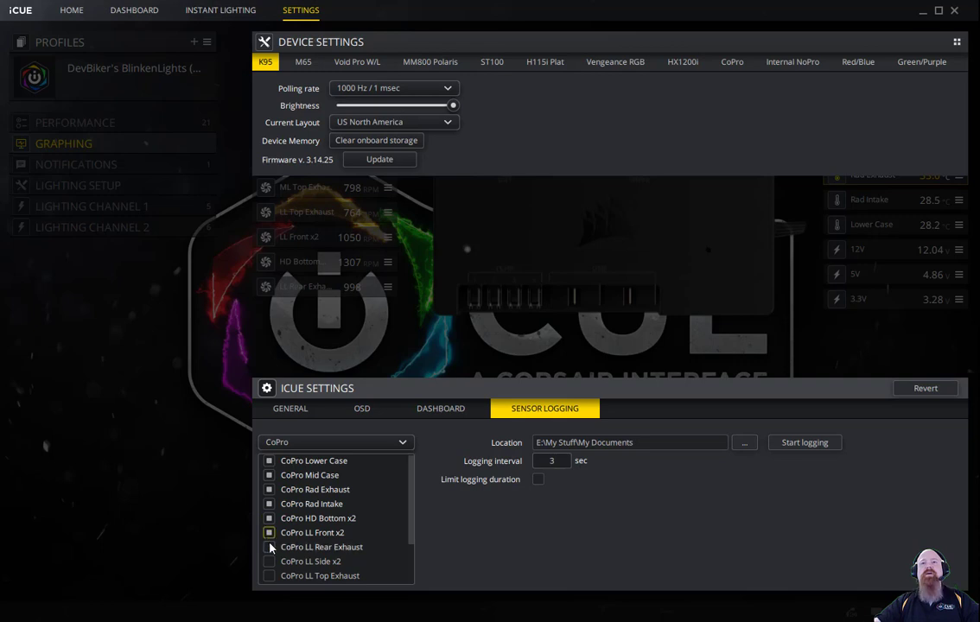
left_click(268, 547)
left_click(268, 562)
left_click(269, 576)
left_click_drag(414, 527, 418, 565)
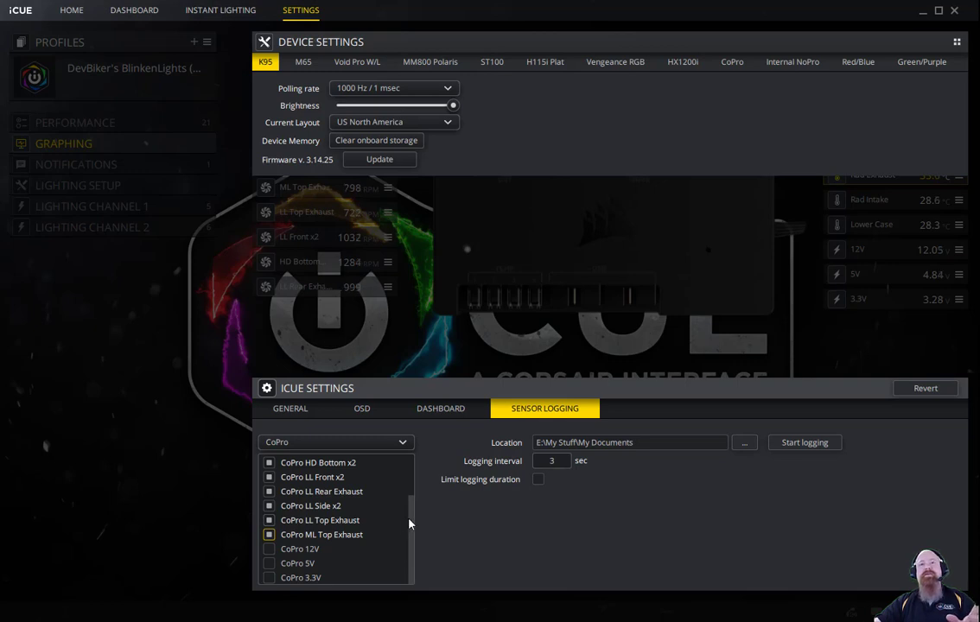
- Filter the logging sensors to H115i Plat and select its Temp and LL Push sensors
left_click(400, 445)
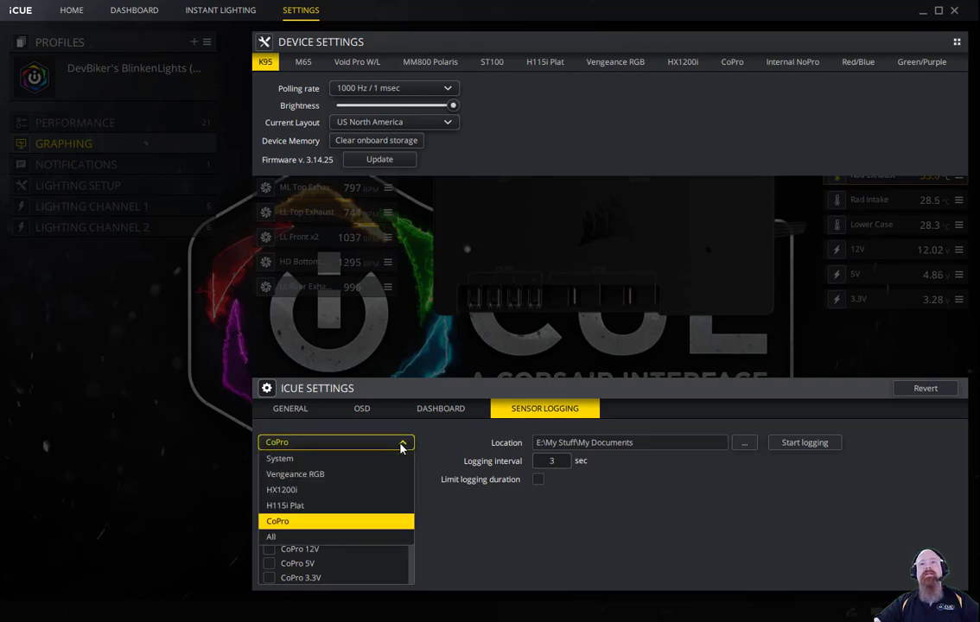
left_click(350, 506)
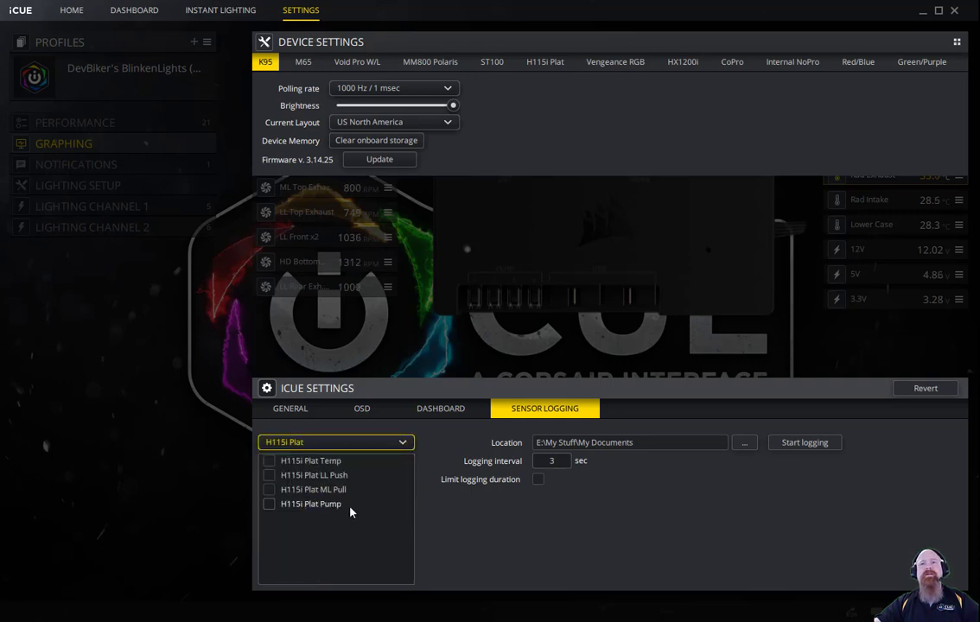
left_click(270, 463)
left_click(269, 476)
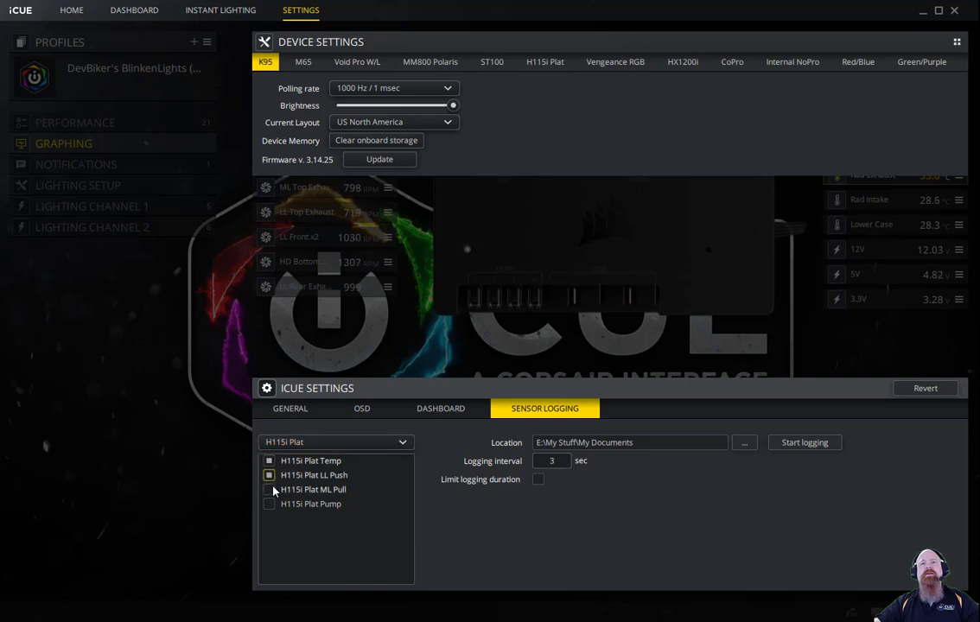
- Filter the logging sensors to System and select MB VCPU, CPU Package, CPU Load and both GPU Temp entries
left_click(380, 442)
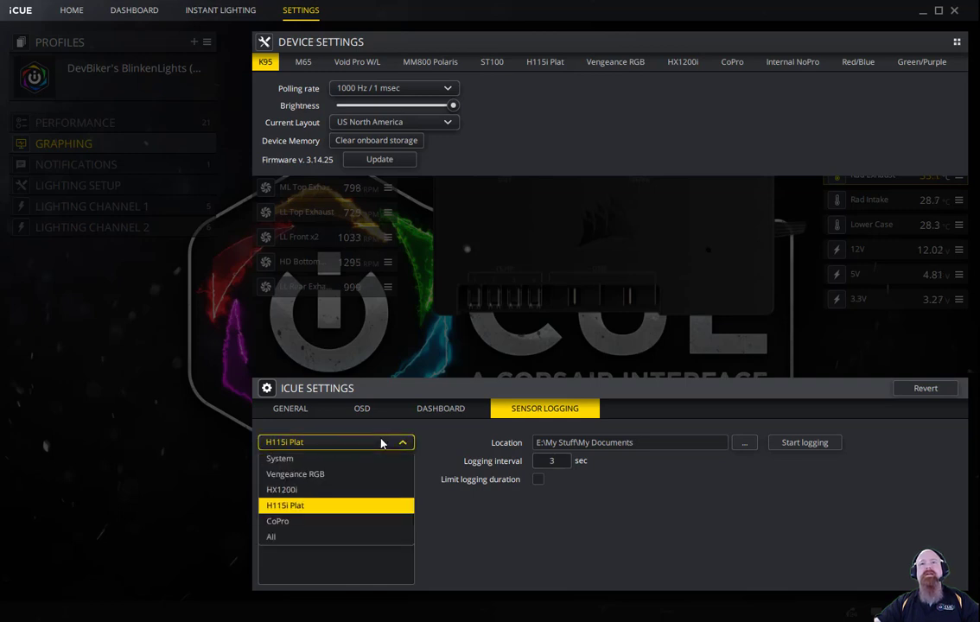
left_click(367, 458)
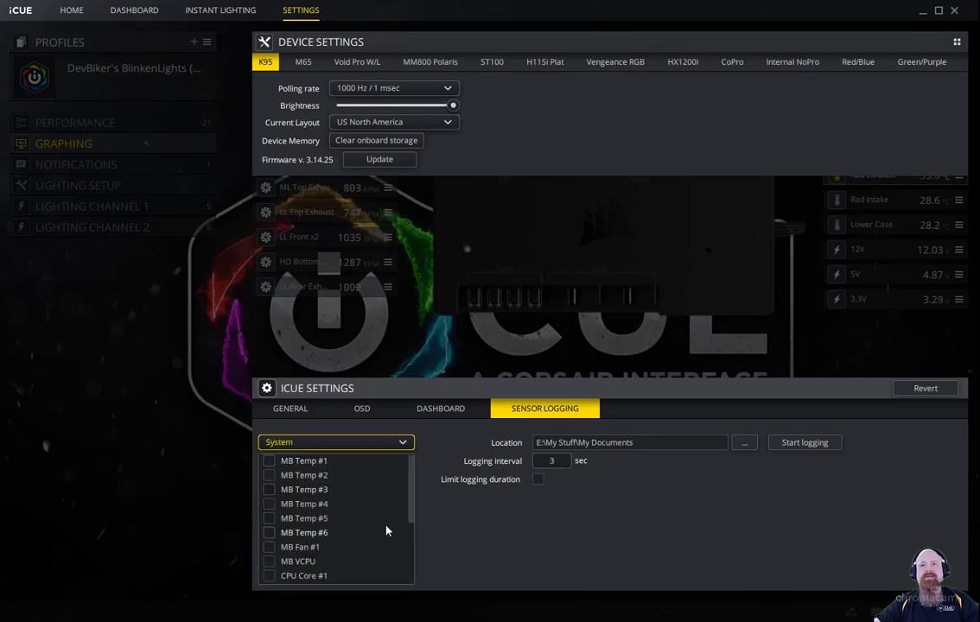
left_click_drag(410, 505, 412, 548)
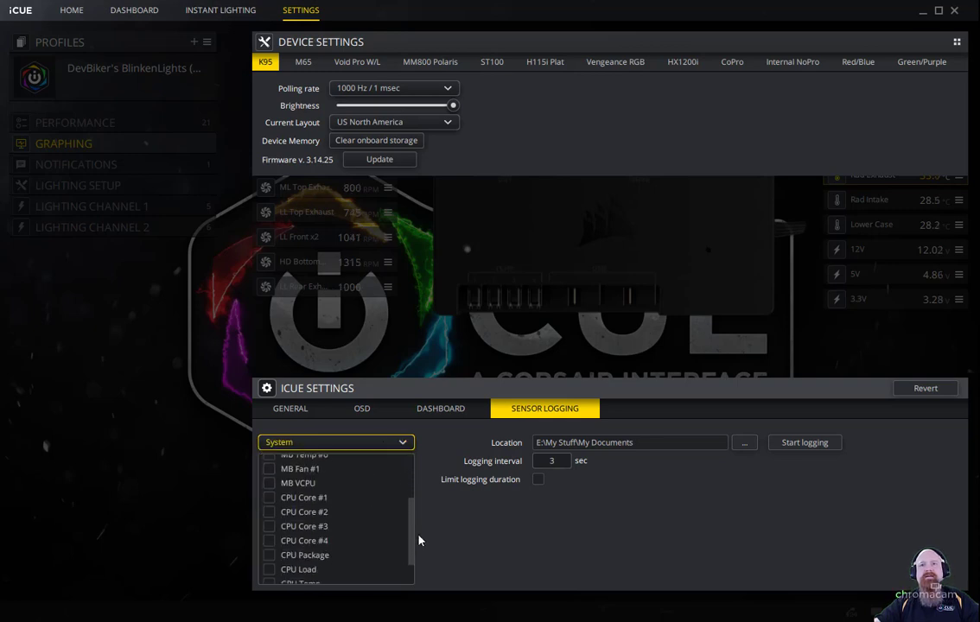
left_click(268, 484)
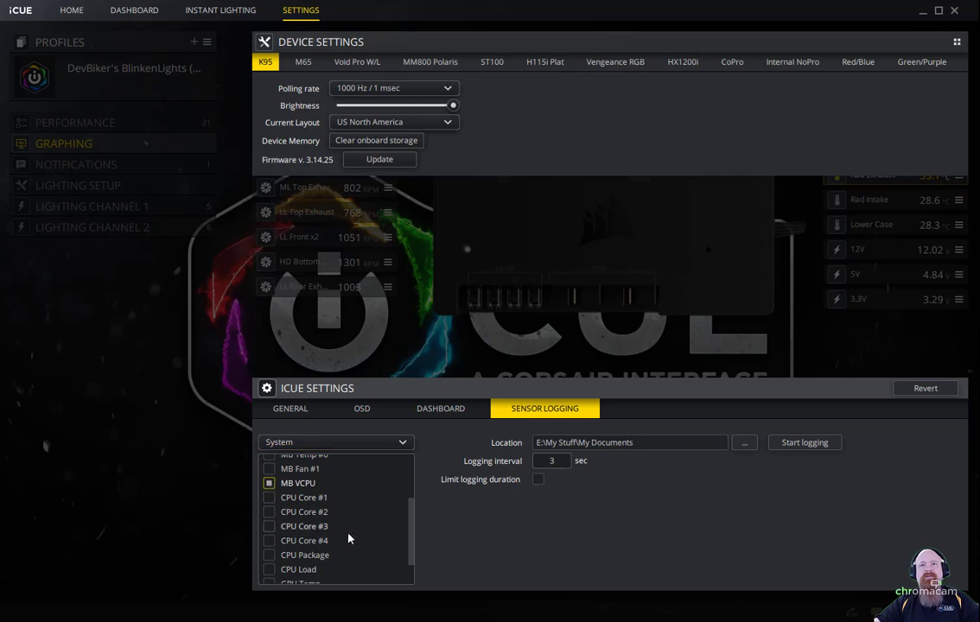
left_click(270, 556)
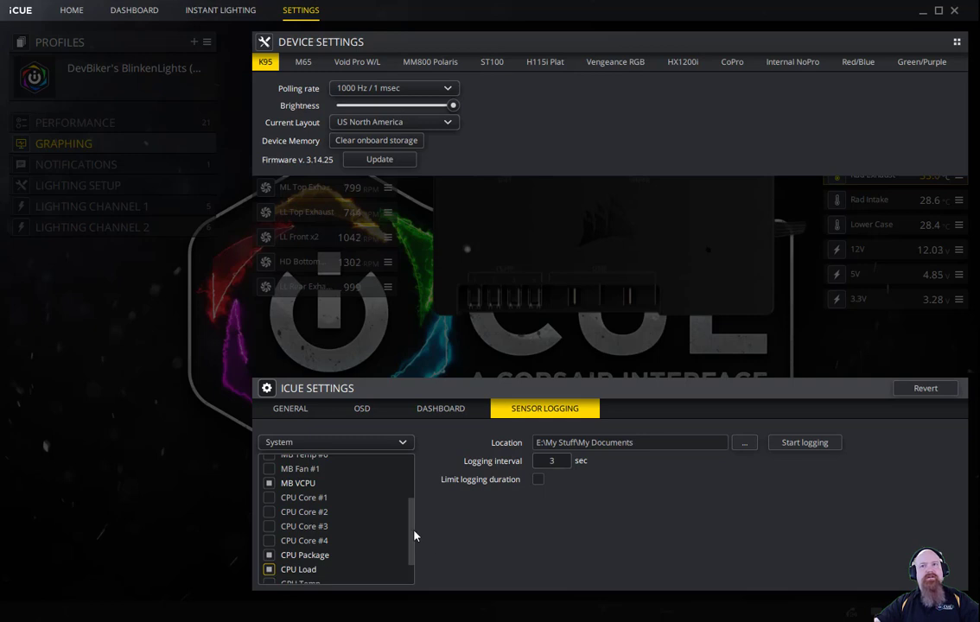
left_click_drag(411, 532, 418, 573)
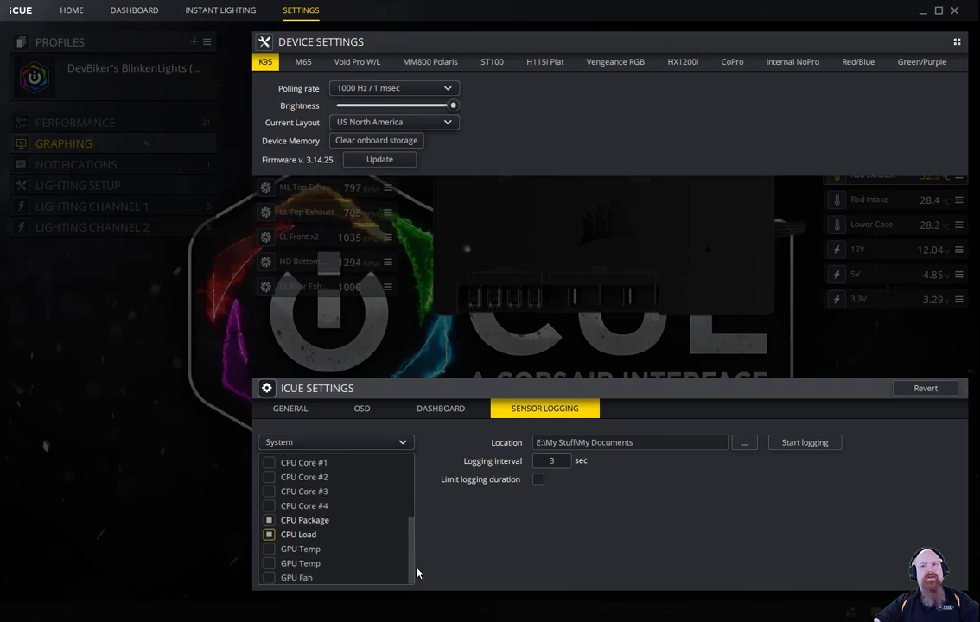
left_click(274, 553)
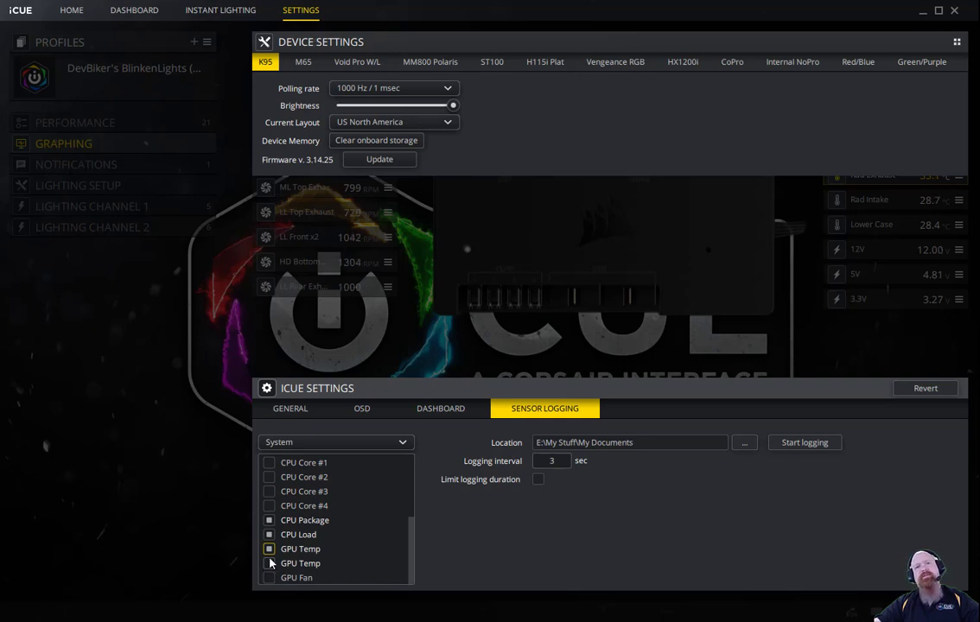
left_click(270, 564)
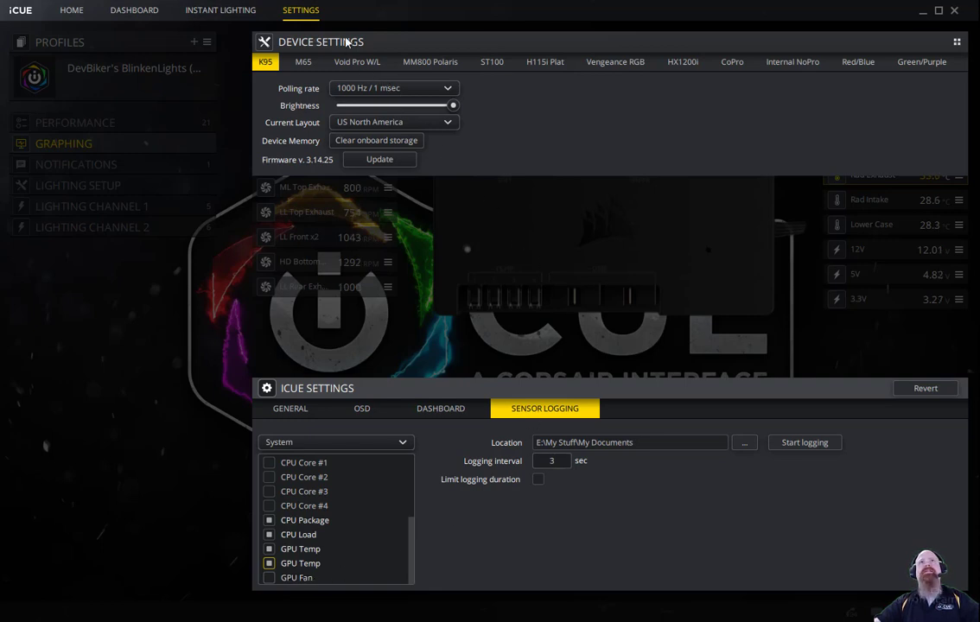
- On the dashboard, rename the temperature sensor of the NVIDIA GeForce GTX 1080 Ti widget to "1080Ti Temp"
left_click(146, 14)
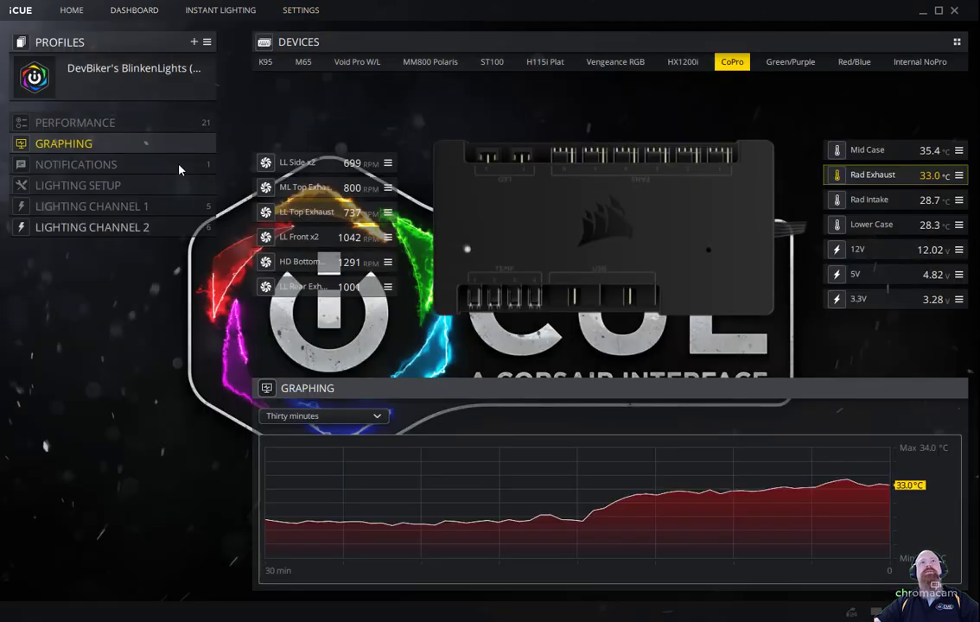
left_click(125, 11)
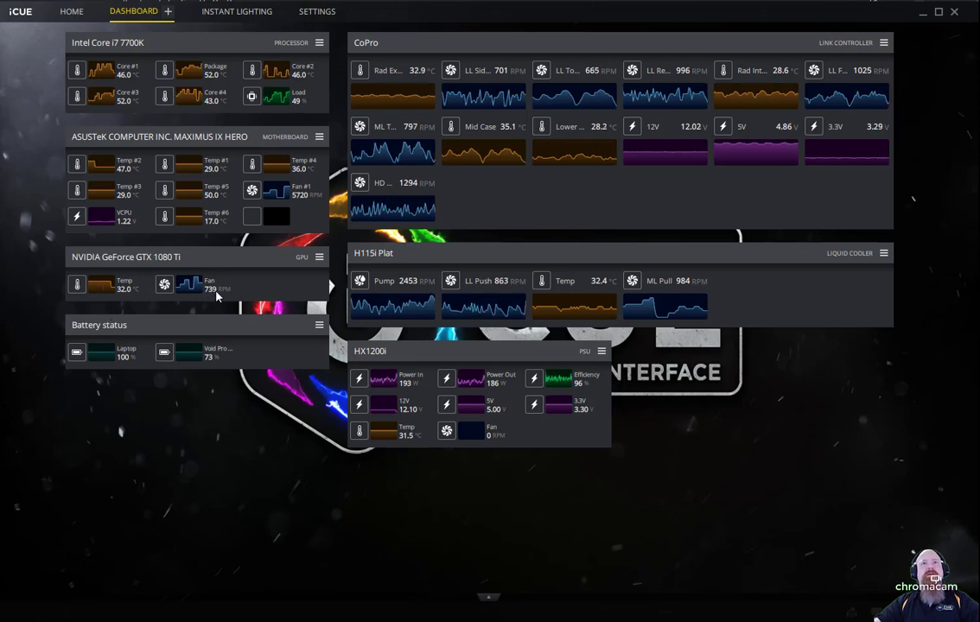
double_click(128, 287)
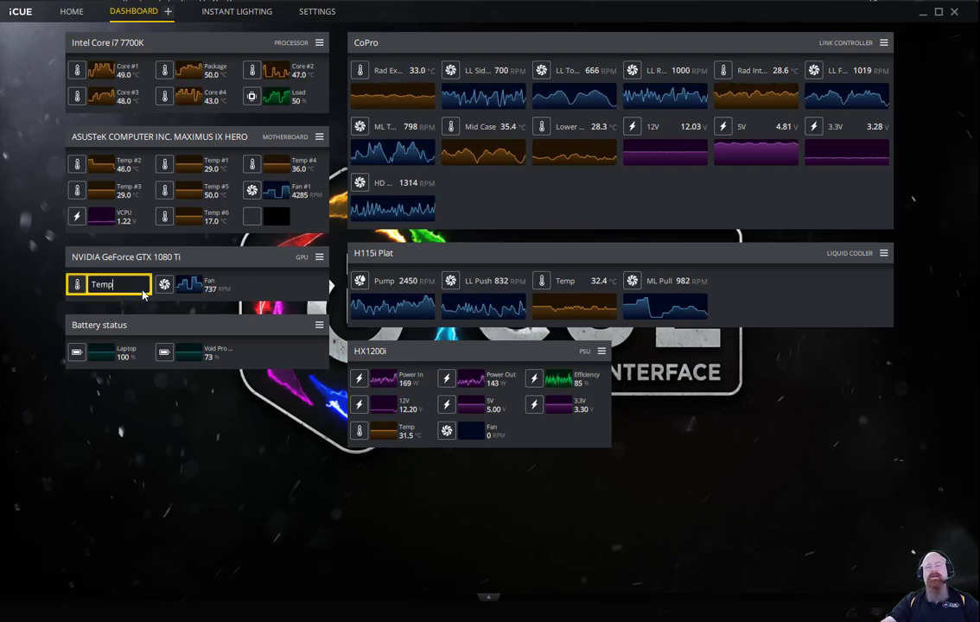
key("ctrl+a")
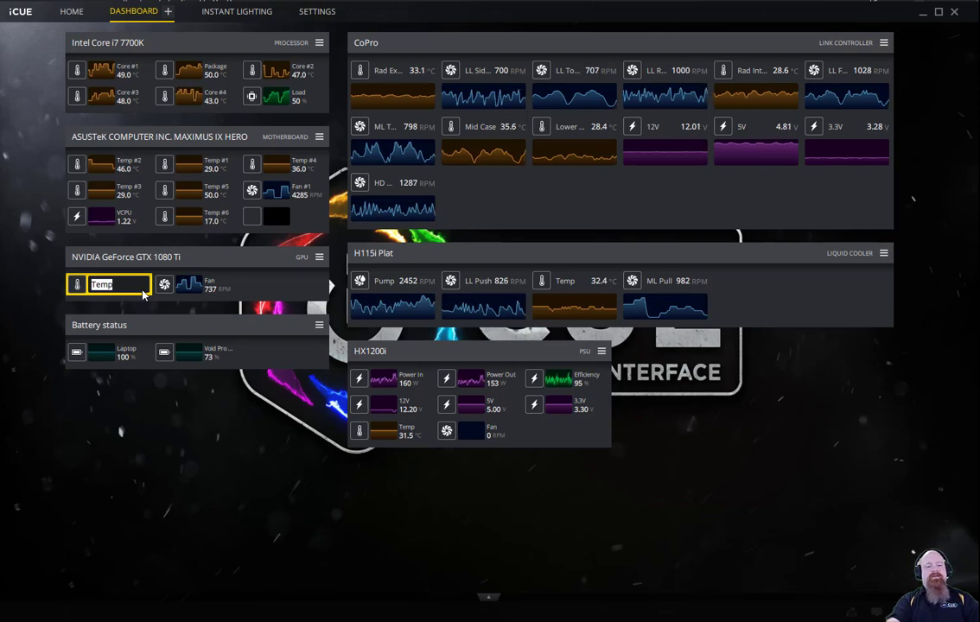
type("1080t")
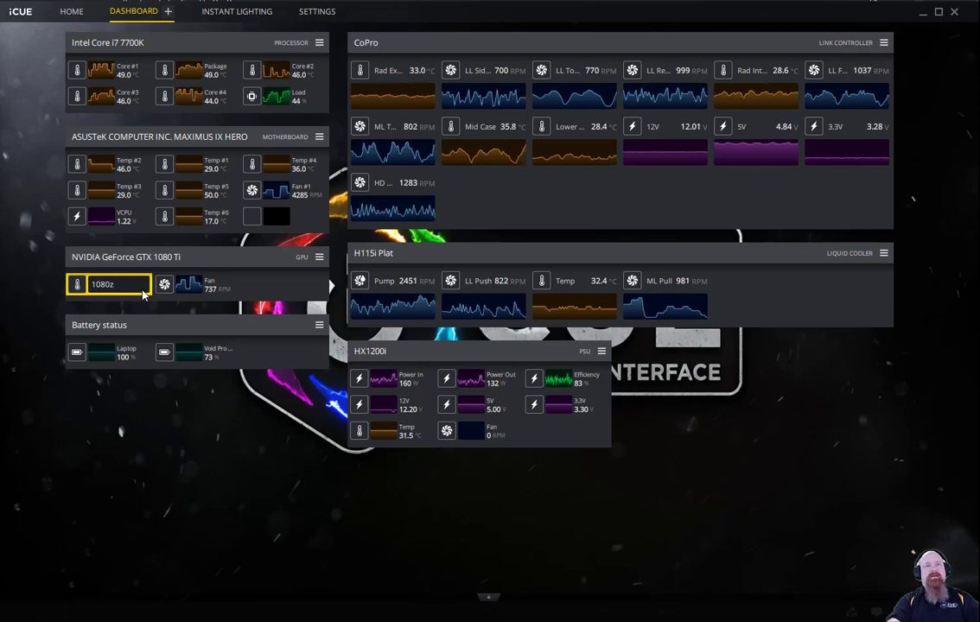
type("i")
key("BackSpace")
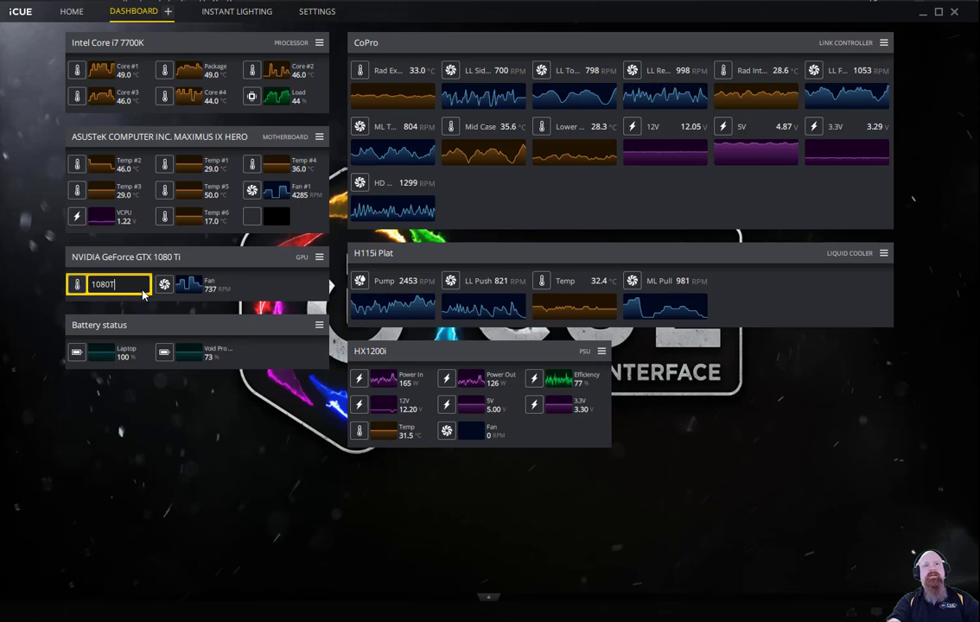
type("i Tempo")
key("BackSpace")
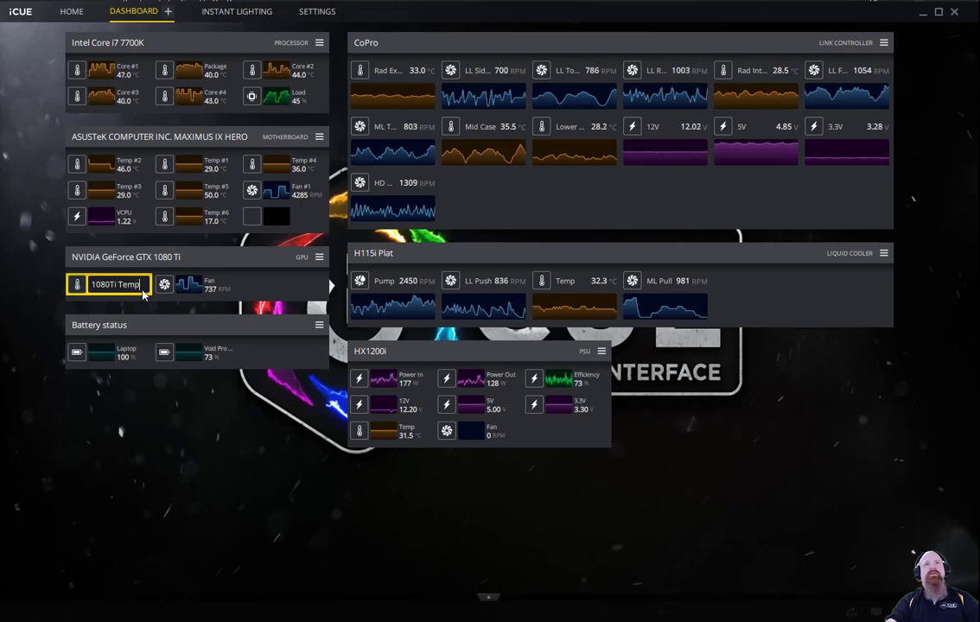
key("Return")
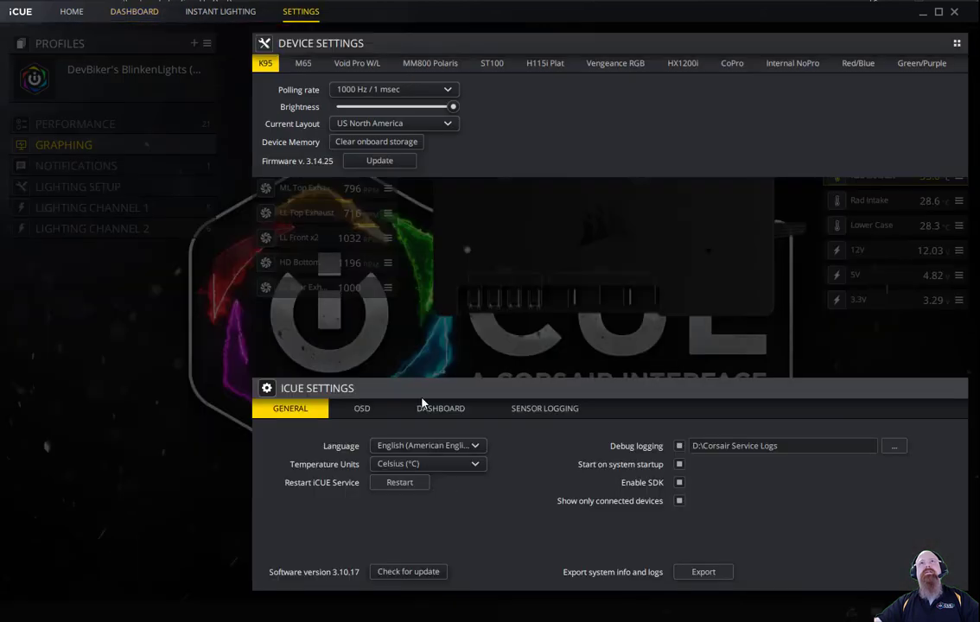
- In the sensor logging settings, filter the sensors to System, deselect GPU Temp and select GPU Fan
left_click(557, 407)
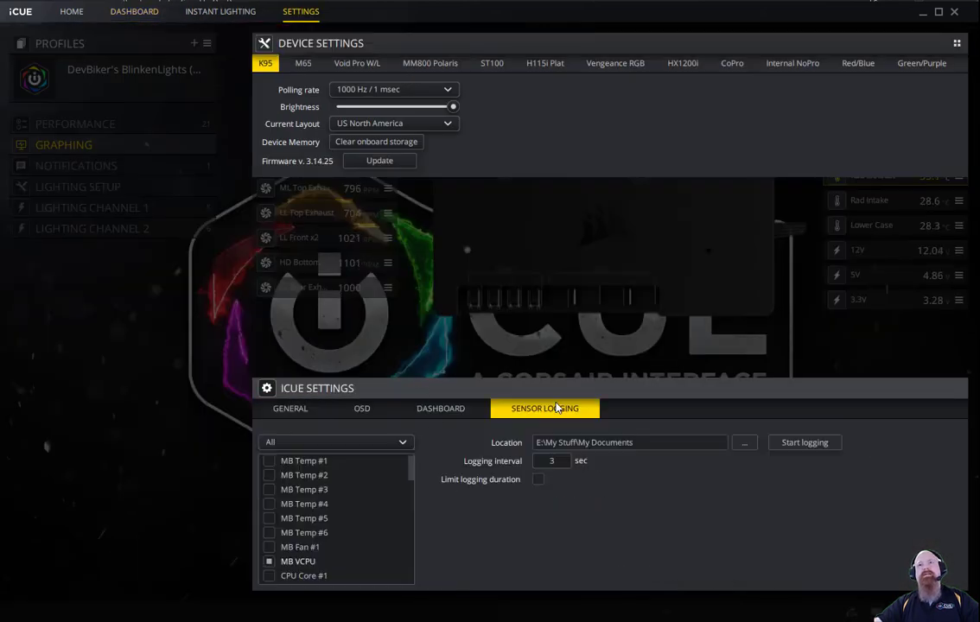
left_click(382, 441)
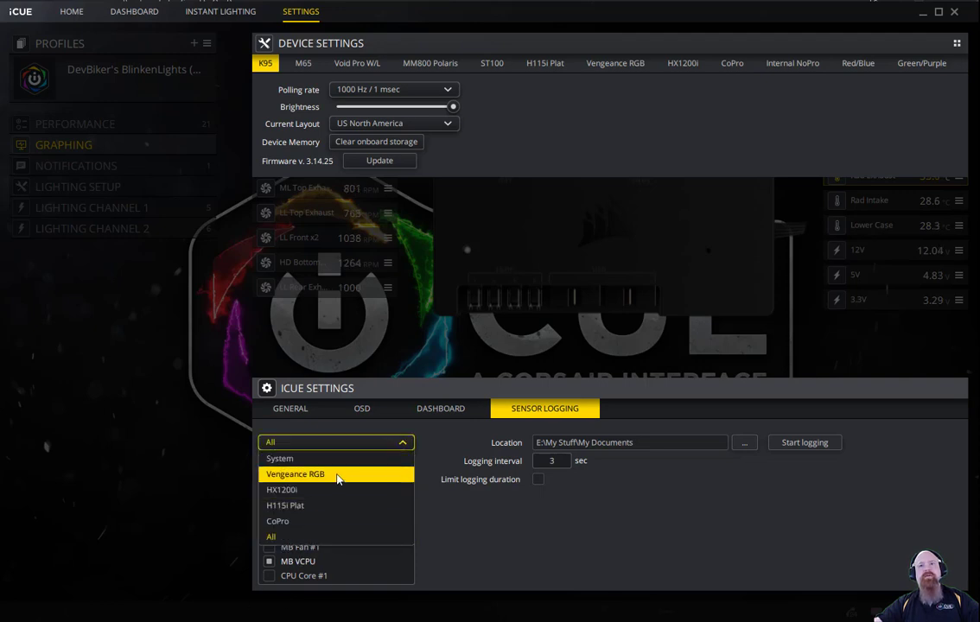
left_click(338, 459)
scroll(413, 518, "down", 1)
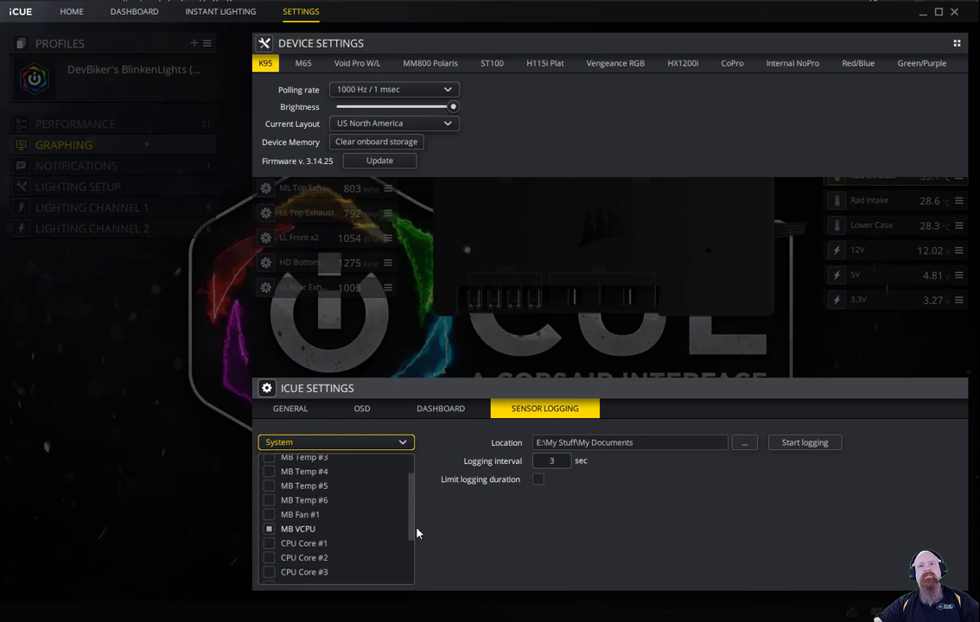
scroll(417, 533, "down", 3)
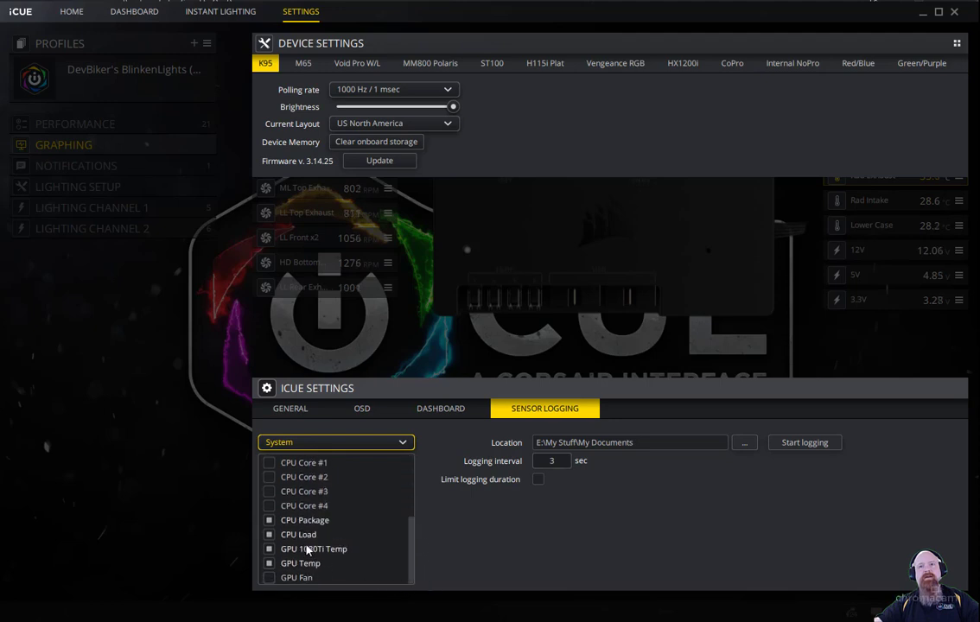
left_click(269, 564)
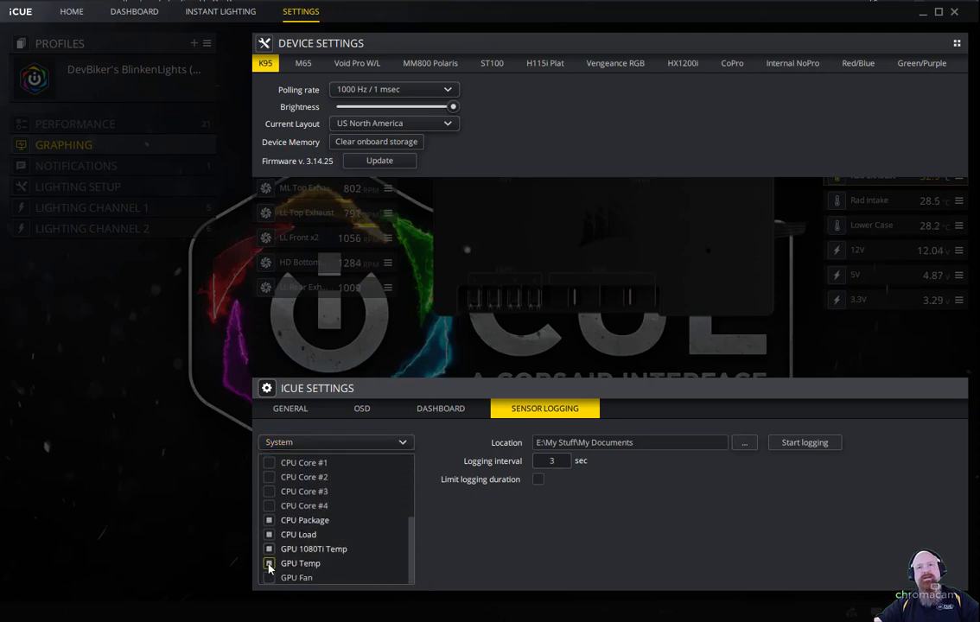
left_click(269, 577)
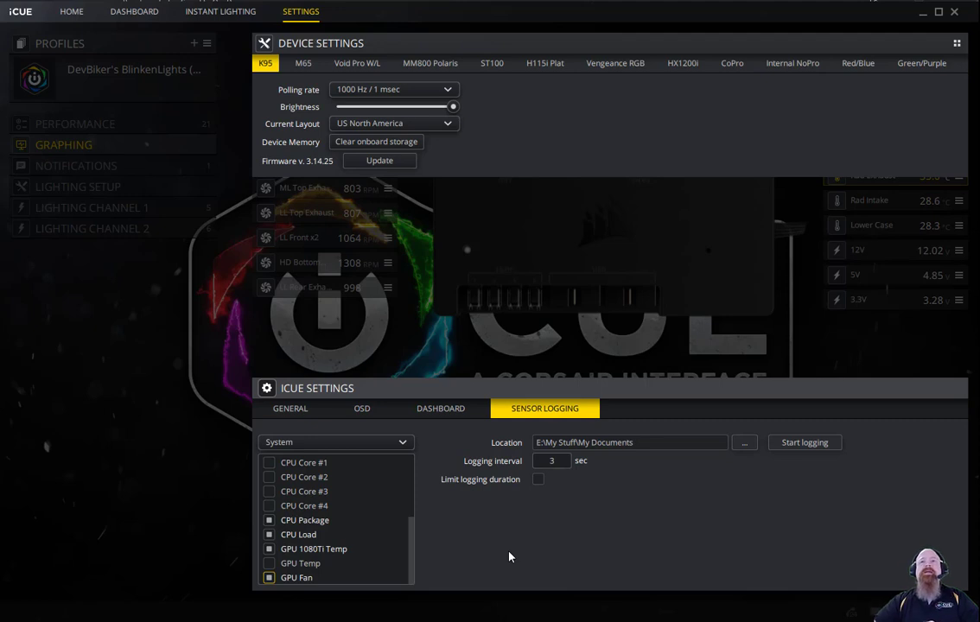
- Show all logging sensors, add HX1200i Power In and HX1200i Power Out to the selection, and start logging
left_click(390, 445)
left_click(356, 536)
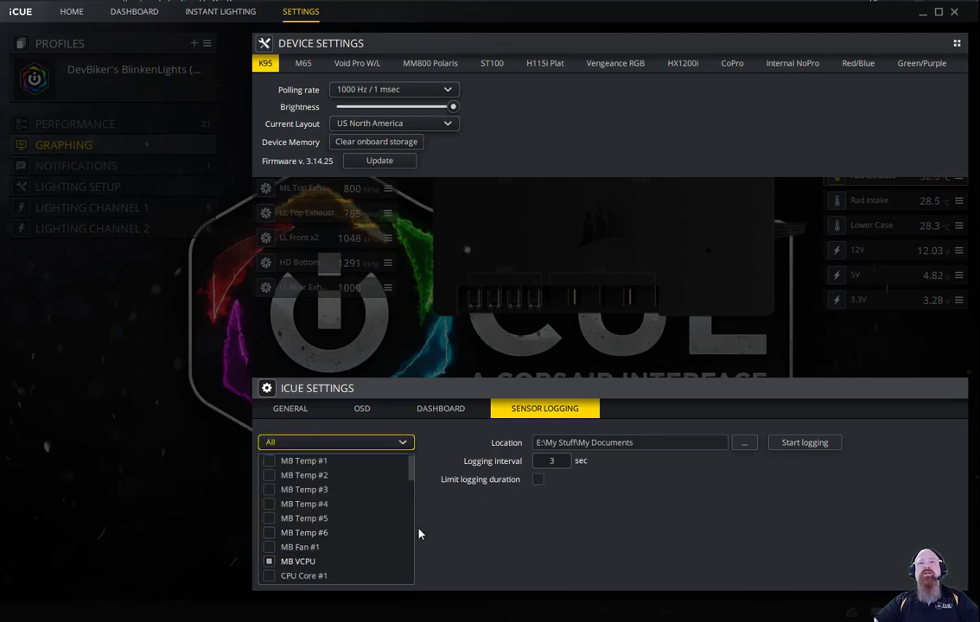
left_click_drag(412, 467, 440, 525)
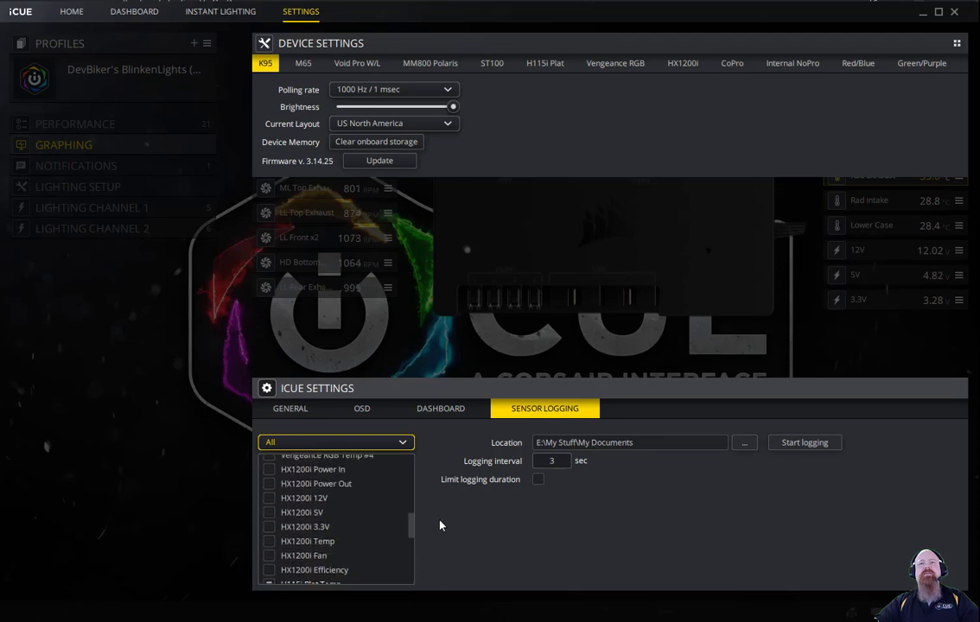
left_click(270, 469)
left_click(269, 484)
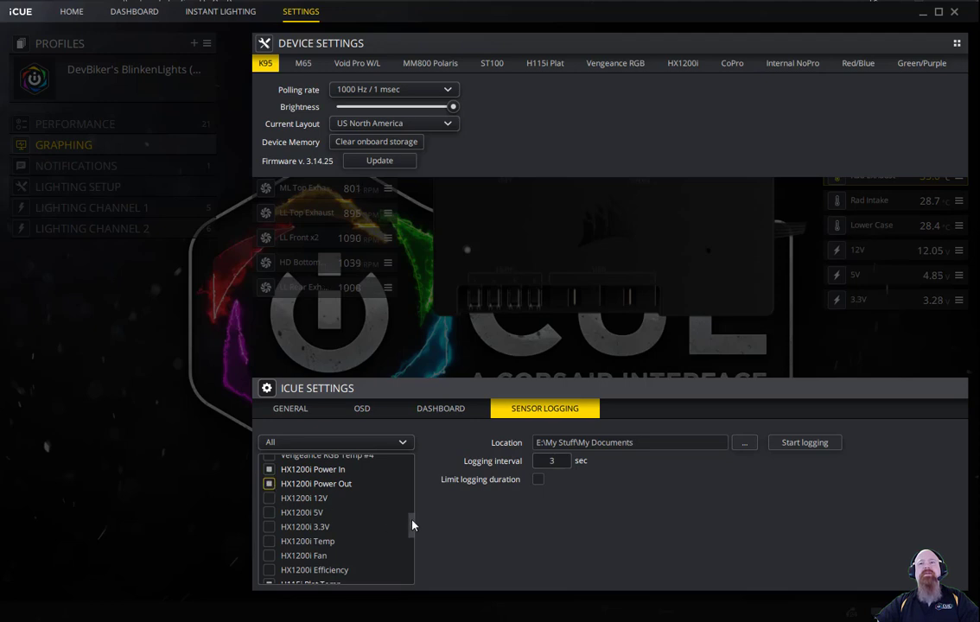
left_click_drag(412, 525, 417, 445)
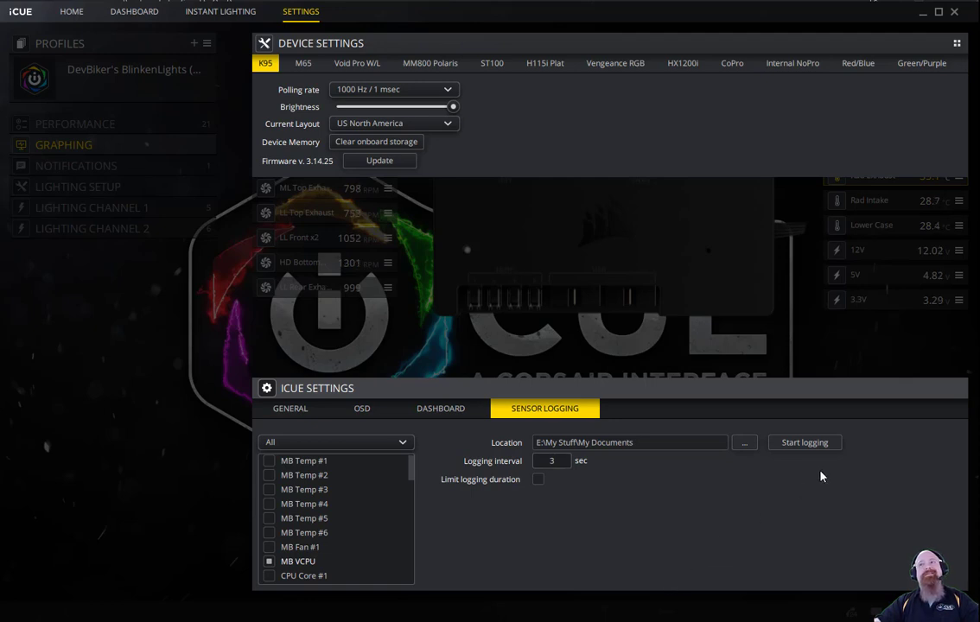
left_click(804, 442)
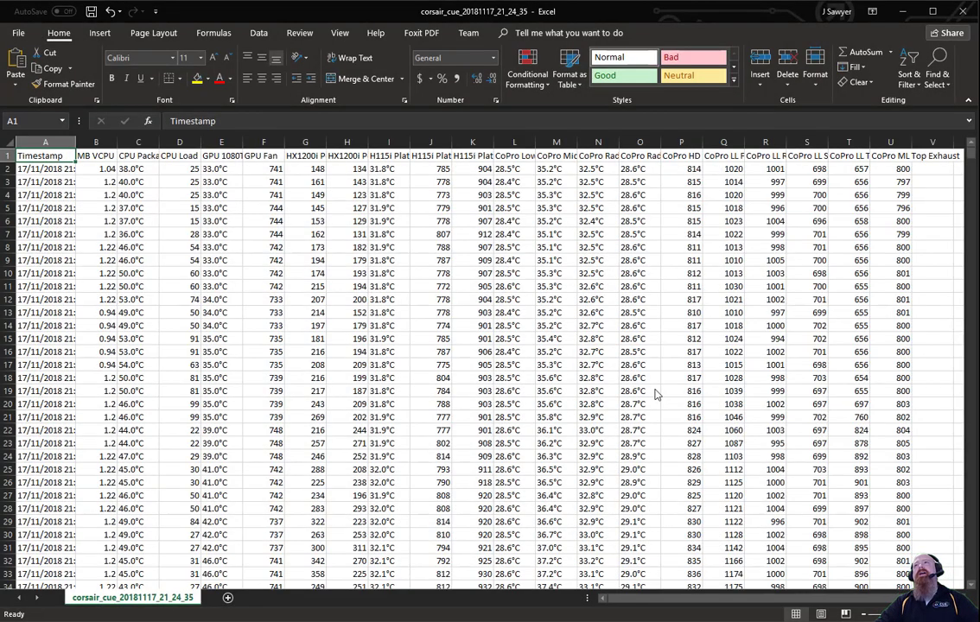
- In the corsair_cue_20181117_21_24_35 log in Excel, examine the header row from Timestamp through the CPU, GPU and HX1200i columns to H115i Plat Temp
key("Right")
key("Right")
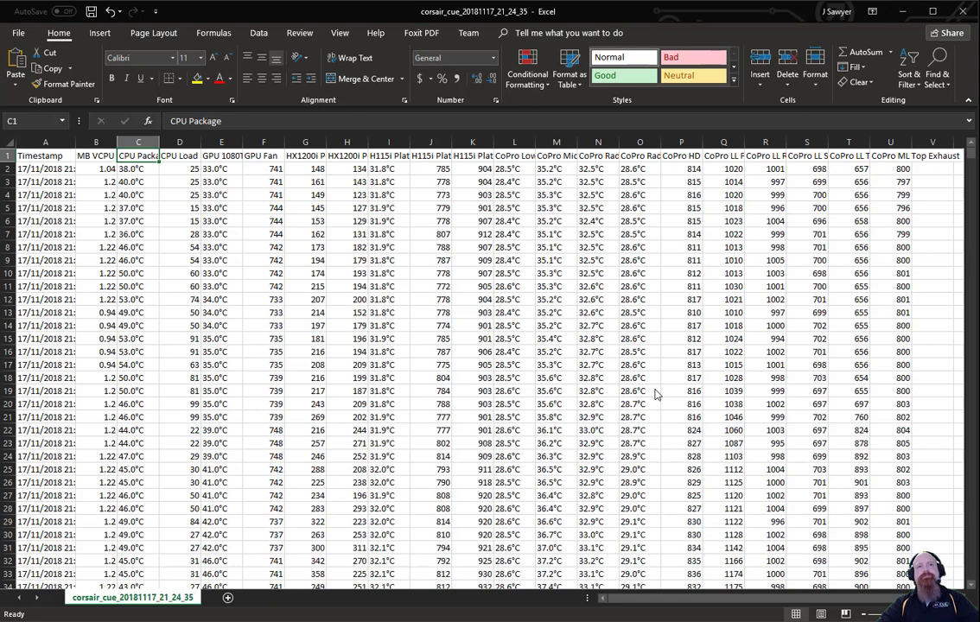
key("Right")
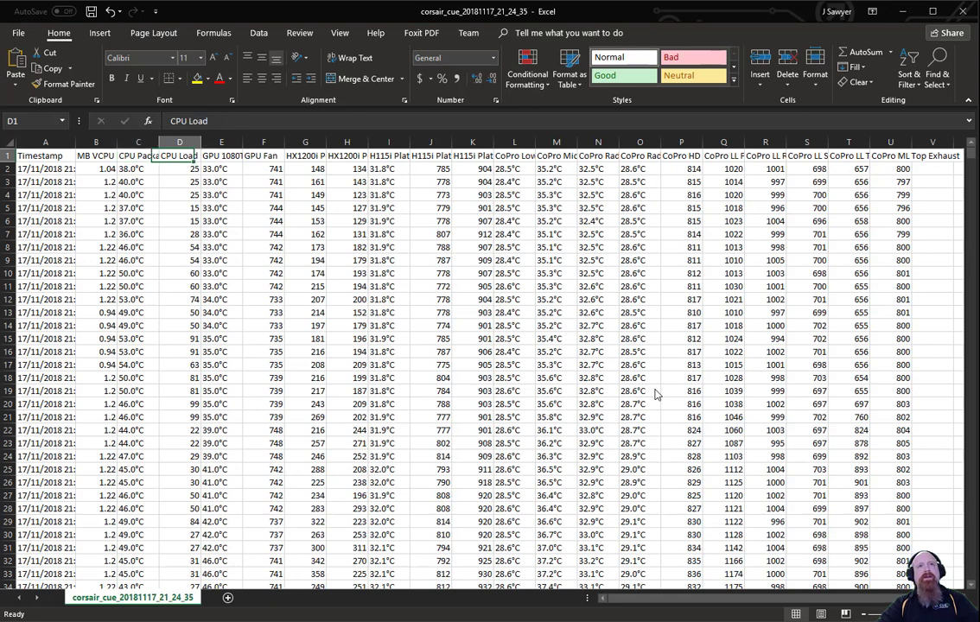
key("Left")
key("Left")
key("Left")
key("Right")
key("Right")
key("Right")
key("Right")
key("Right")
key("Right")
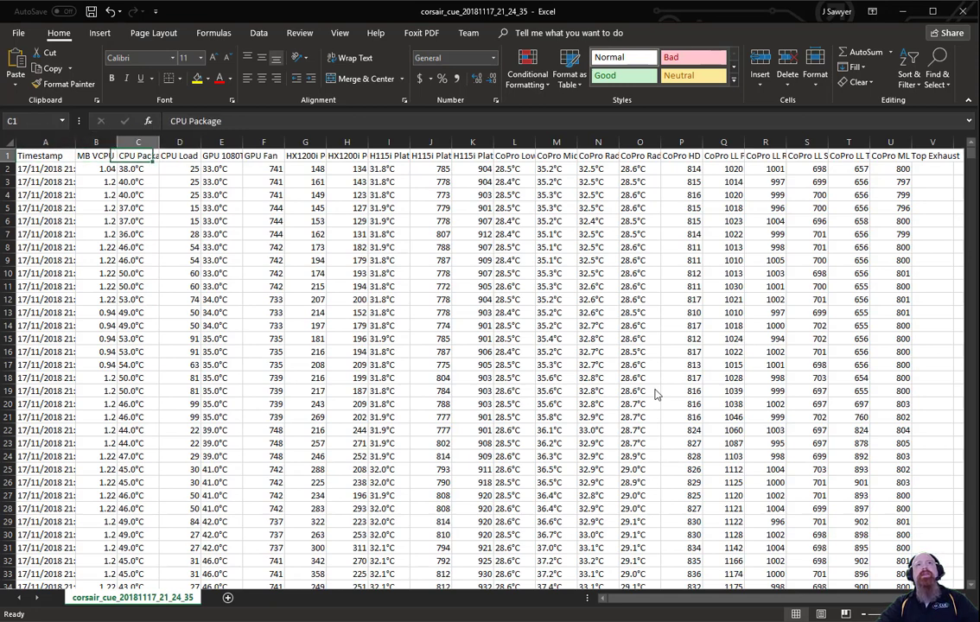
key("Right")
key("Right")
key("Right")
key("Right")
key("Right")
key("Right")
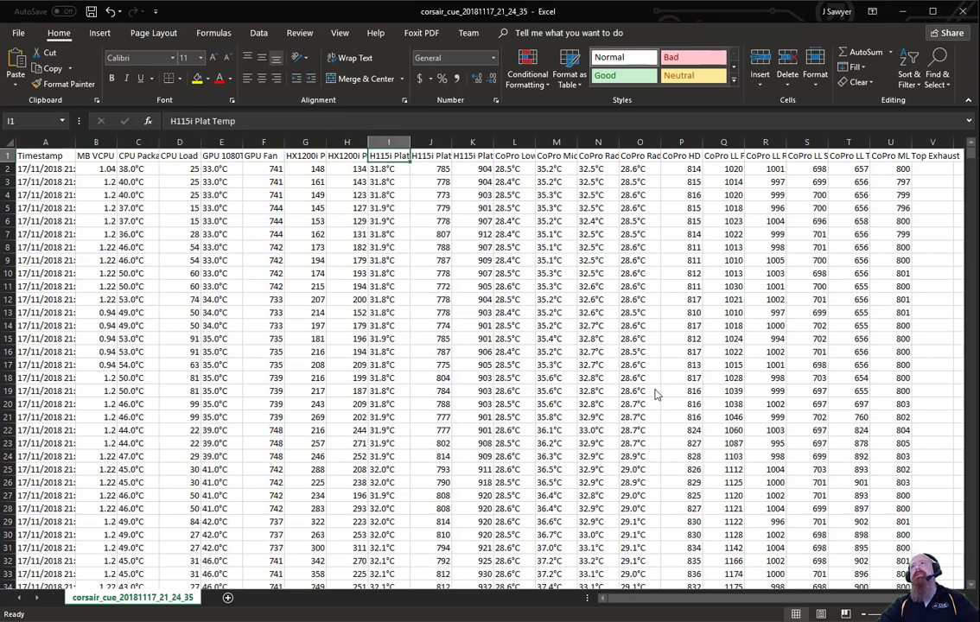
key("Left")
key("Left")
key("Left")
key("Left")
key("Left")
key("Left")
key("Left")
key("Left")
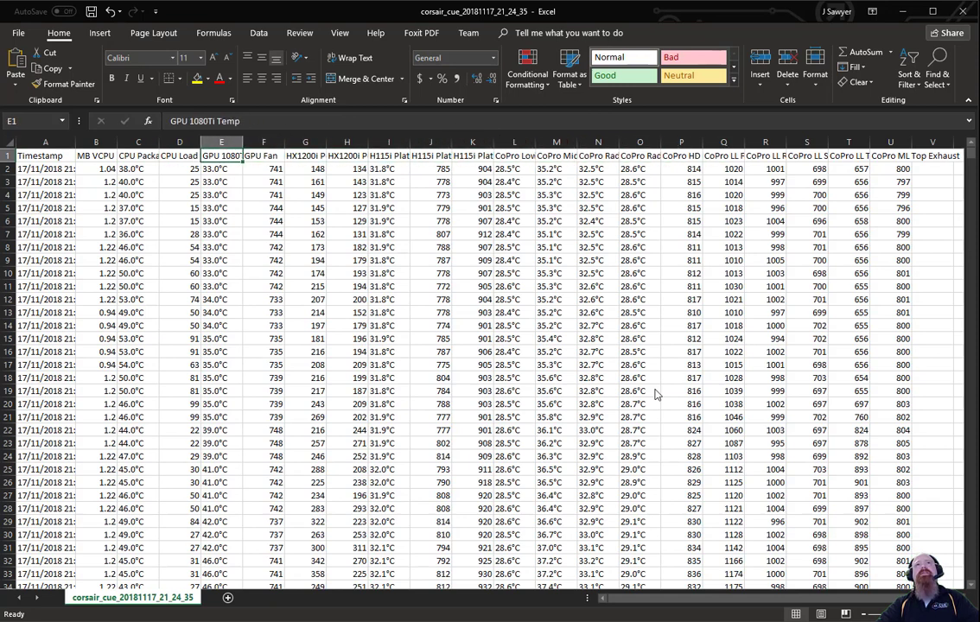
- Examine the remaining log headers from GPU 1080Ti Temp across the HX1200i, H115i Plat and CoPro columns to the row's end
key("Right")
key("Left")
key("Right")
key("Right")
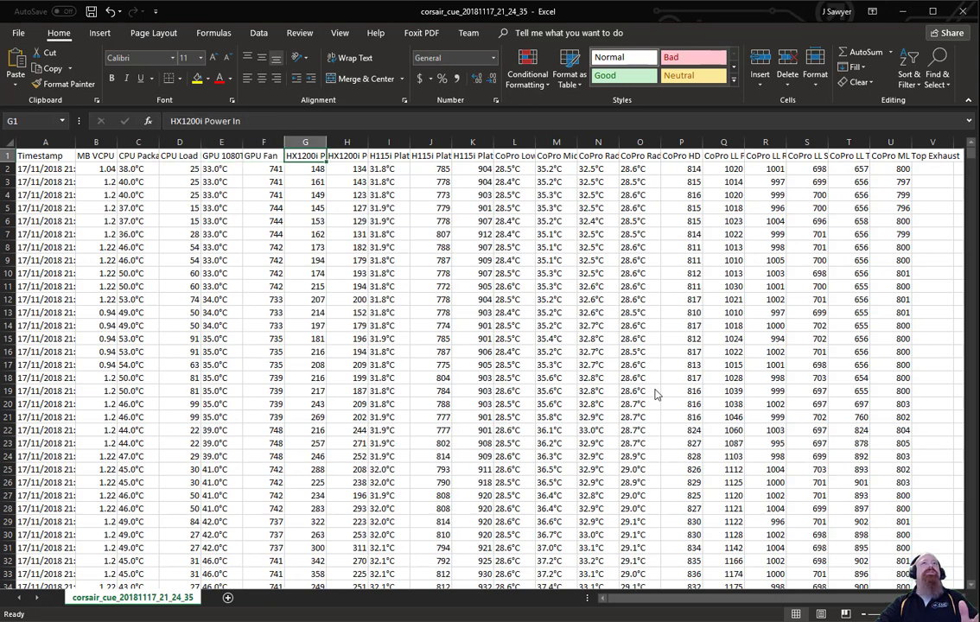
key("Right")
key("Right")
key("Right")
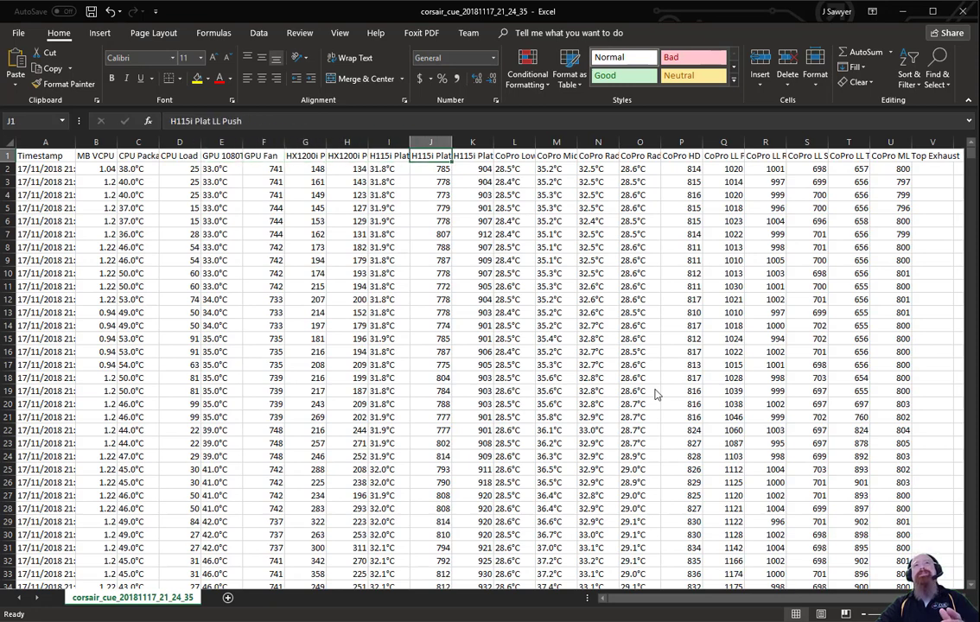
key("Right")
key("Right")
key("Right")
key("Right")
key("Right")
key("Right")
key("Right")
key("Right")
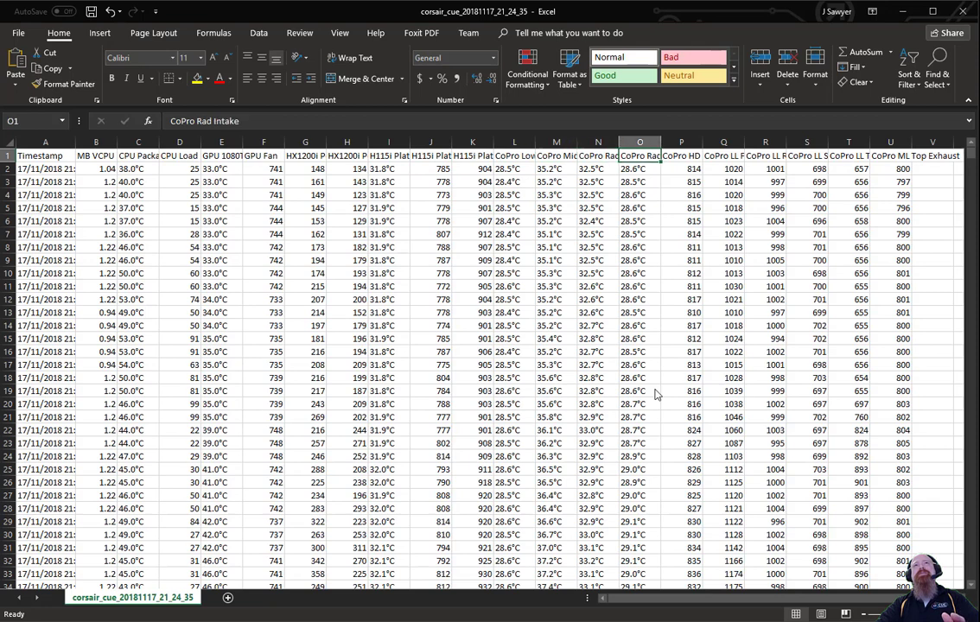
key("Right")
key("Right")
key("Right")
key("Right")
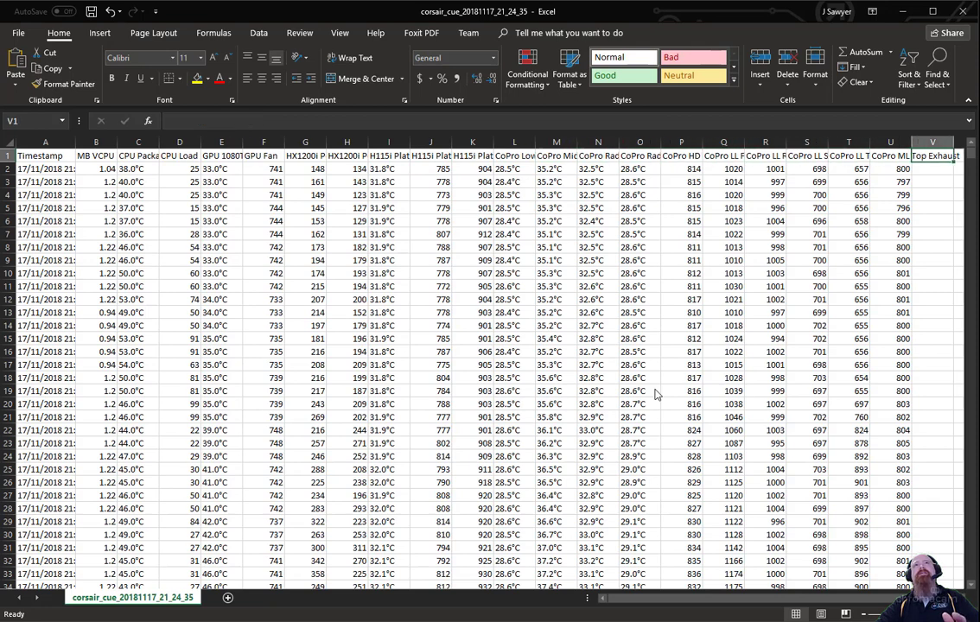
- Go back to the HX1200i Power In column and examine the first data row's values through H115i Plat Temp
key("Left")
key("Left")
key("Left")
key("Left")
key("Left")
key("Left")
key("Left")
key("Left")
key("Left")
key("Left")
key("Left")
key("Left")
key("Left")
key("Left")
key("Left")
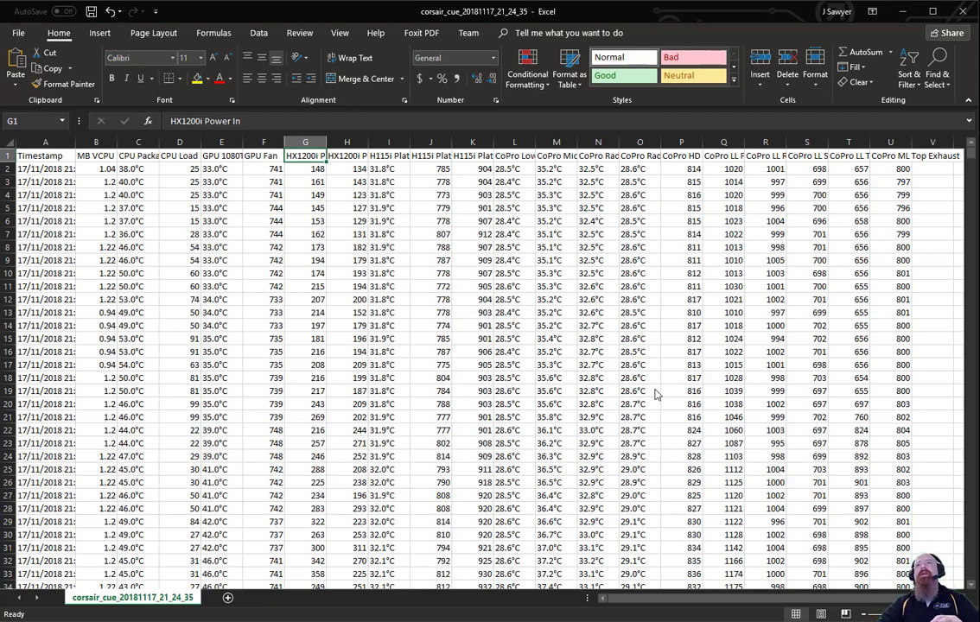
key("Down")
key("Right")
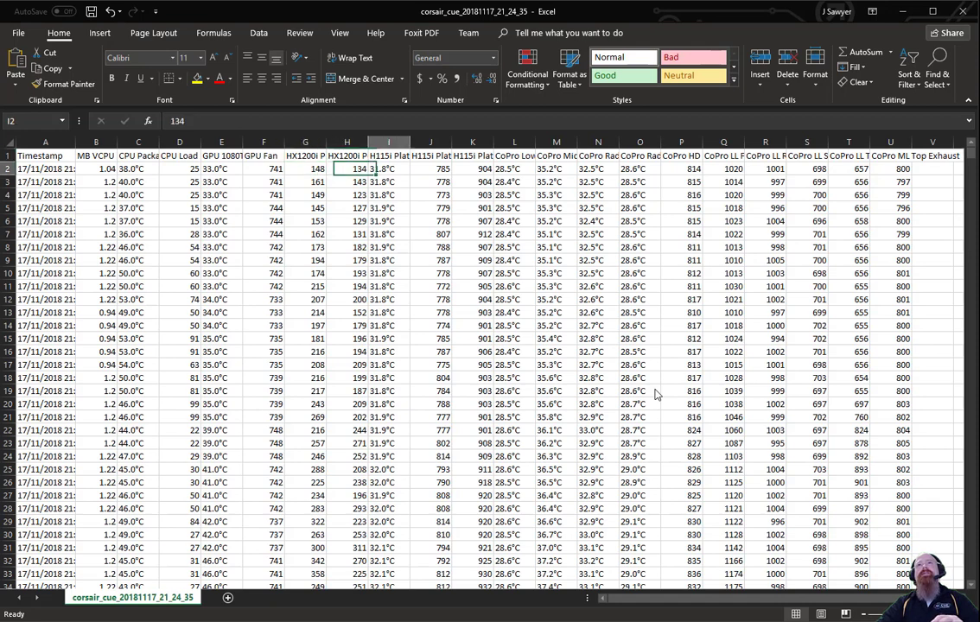
key("Right")
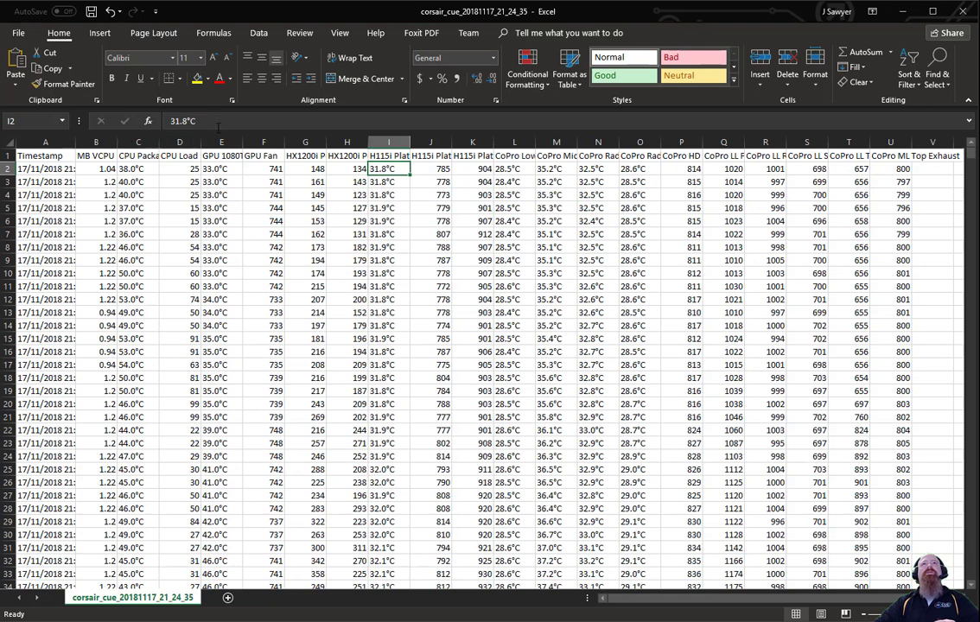
- Take the °C suffix from the first H115i Plat Temp value and replace every °C in the sheet with nothing
left_click(244, 117)
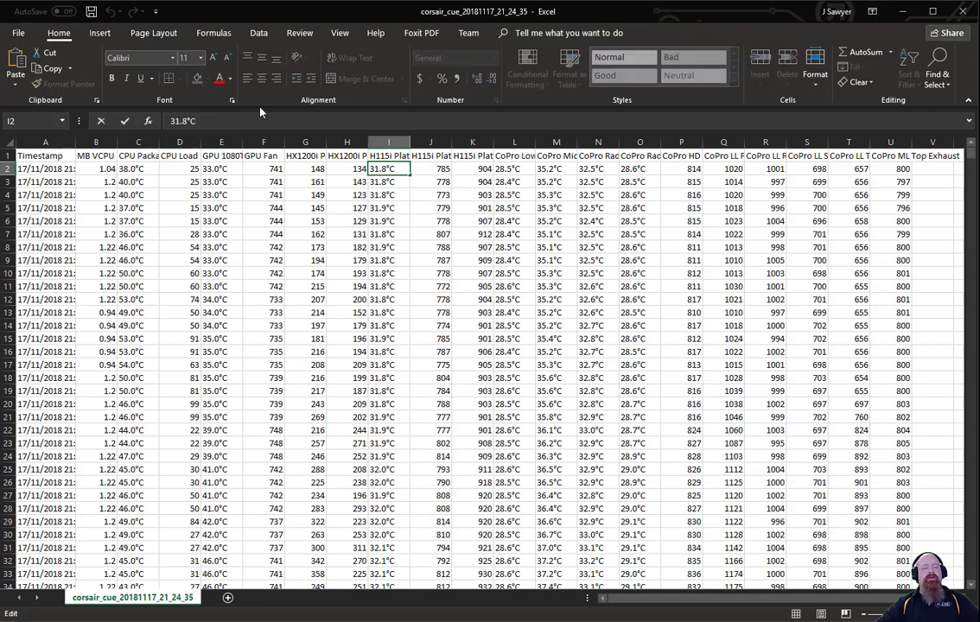
key("Left")
key("Left")
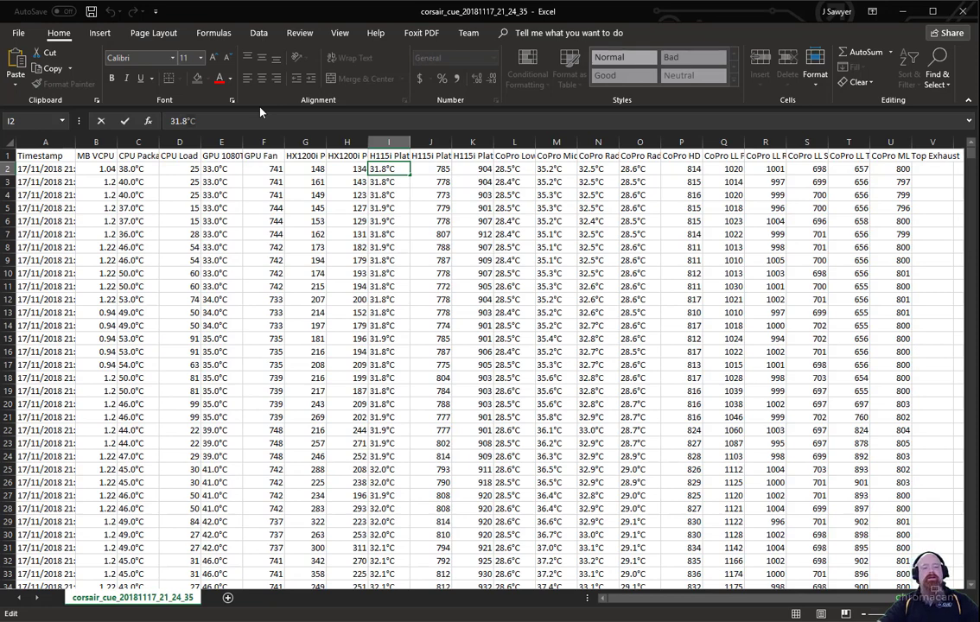
key("Escape")
key("ctrl+h")
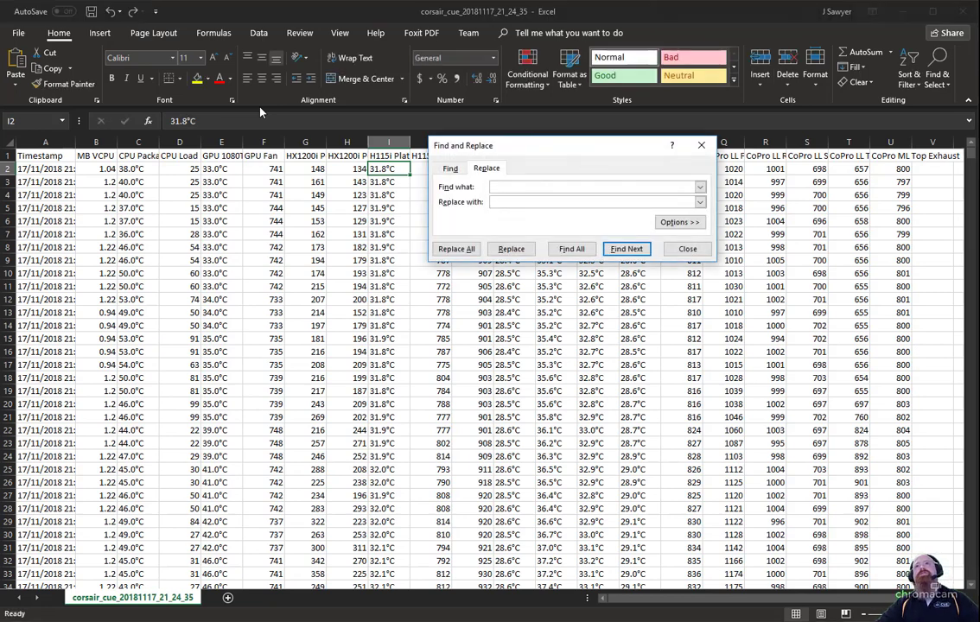
type("°C")
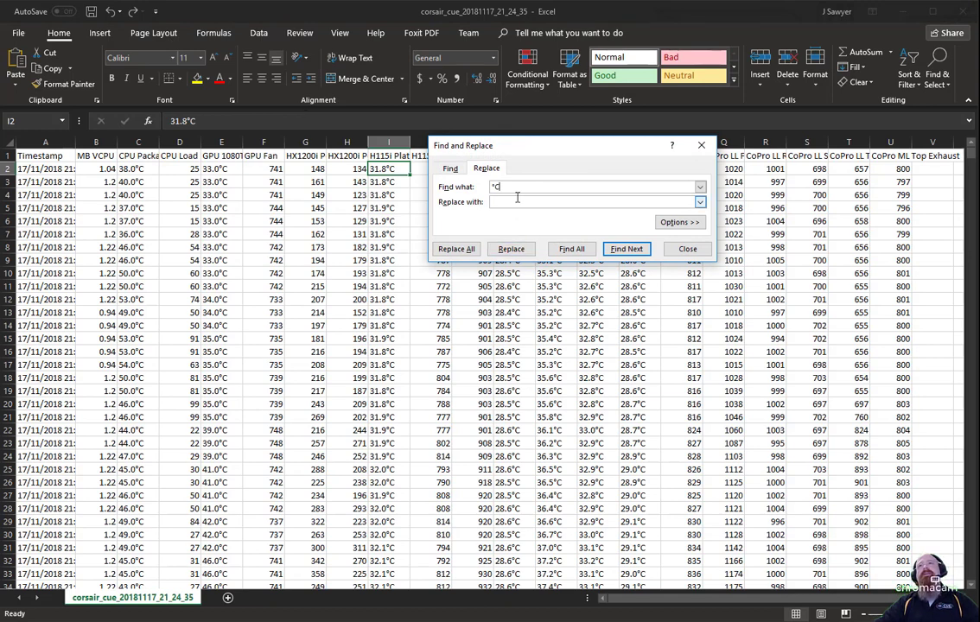
left_click(456, 249)
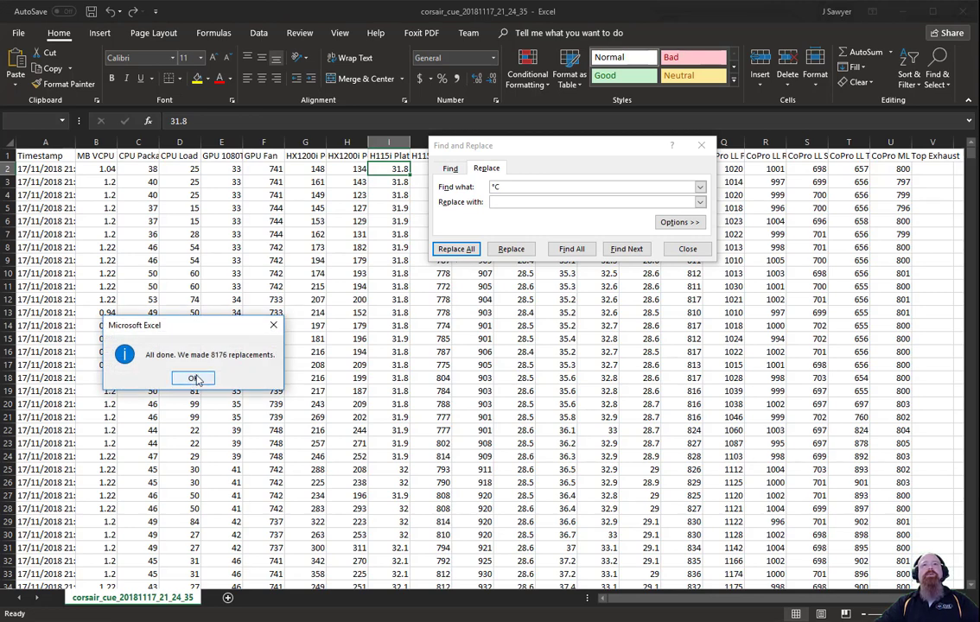
left_click(194, 380)
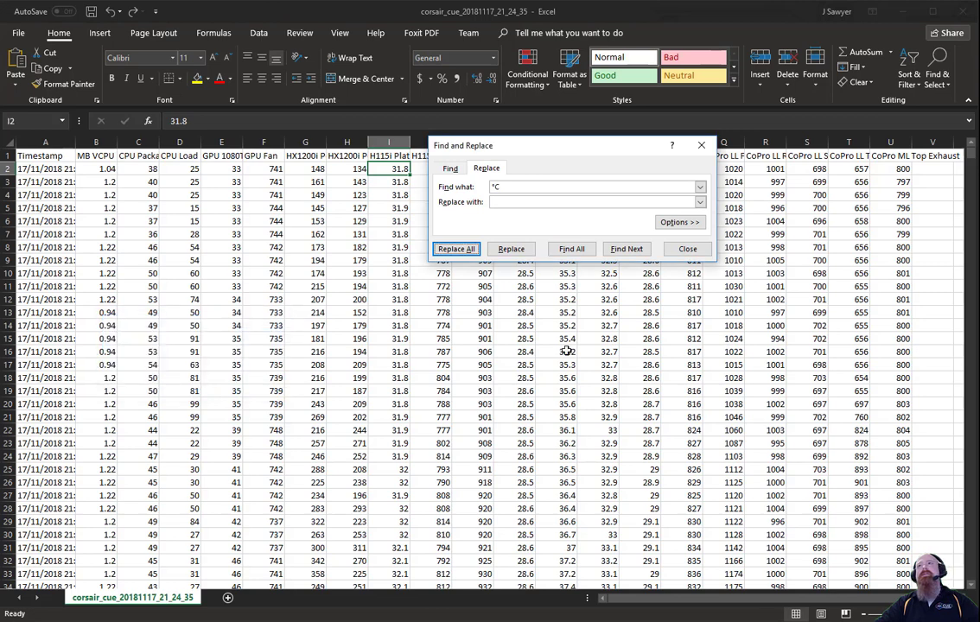
left_click(696, 249)
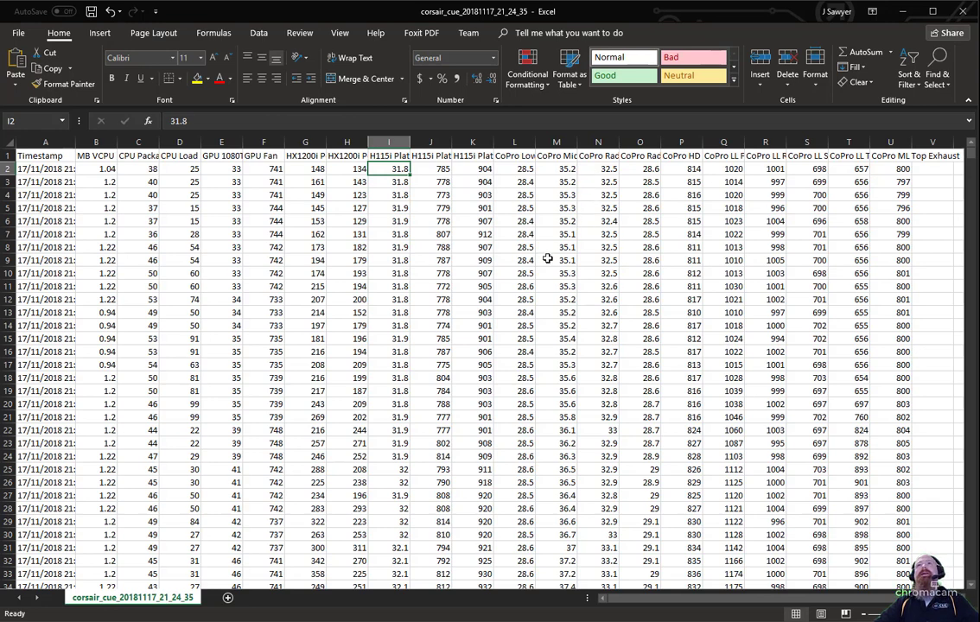
- Insert a basic 2-D line chart of the whole log data range
left_click(344, 257)
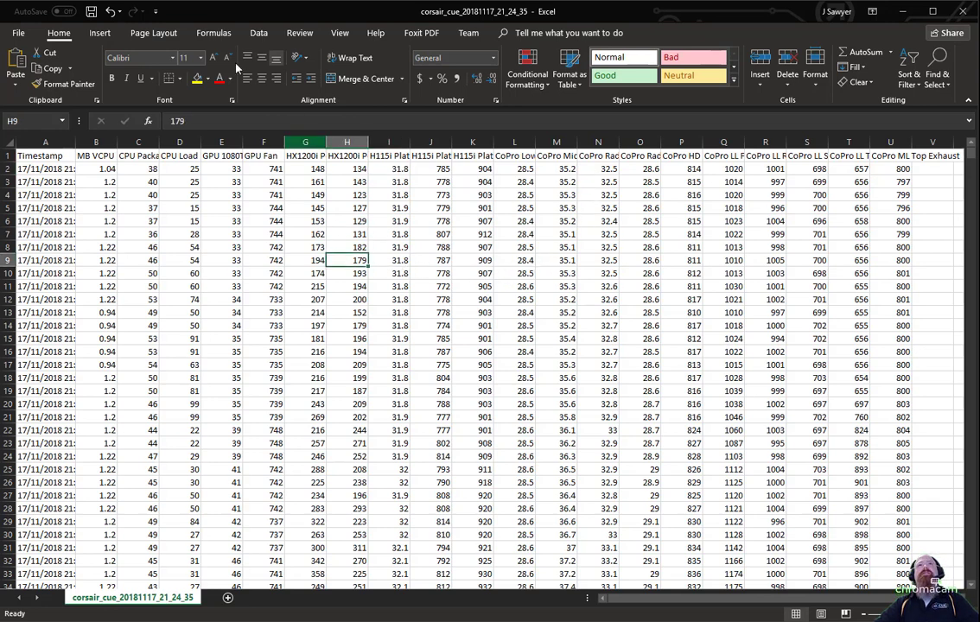
left_click(102, 33)
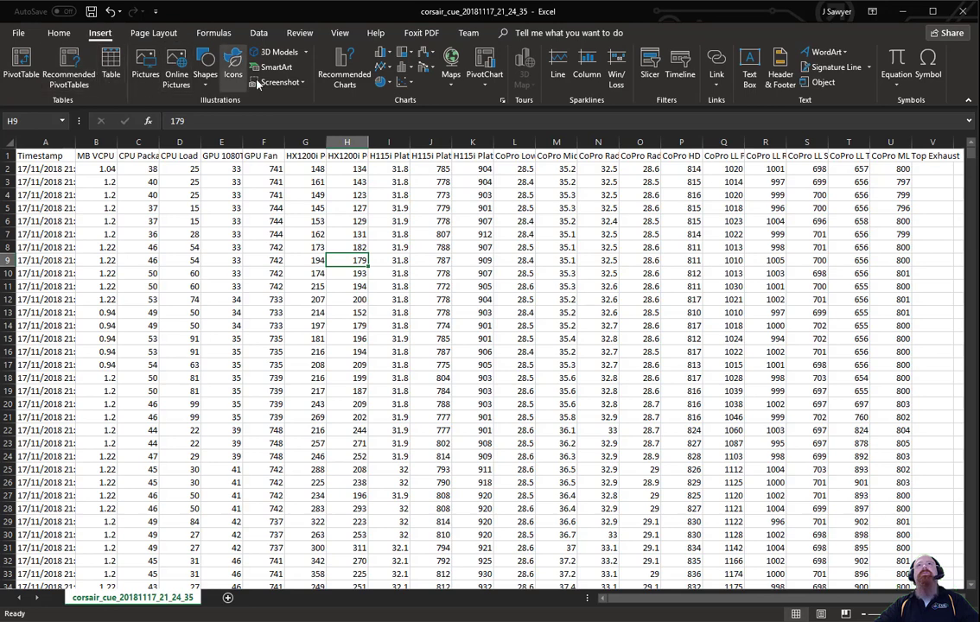
left_click(384, 67)
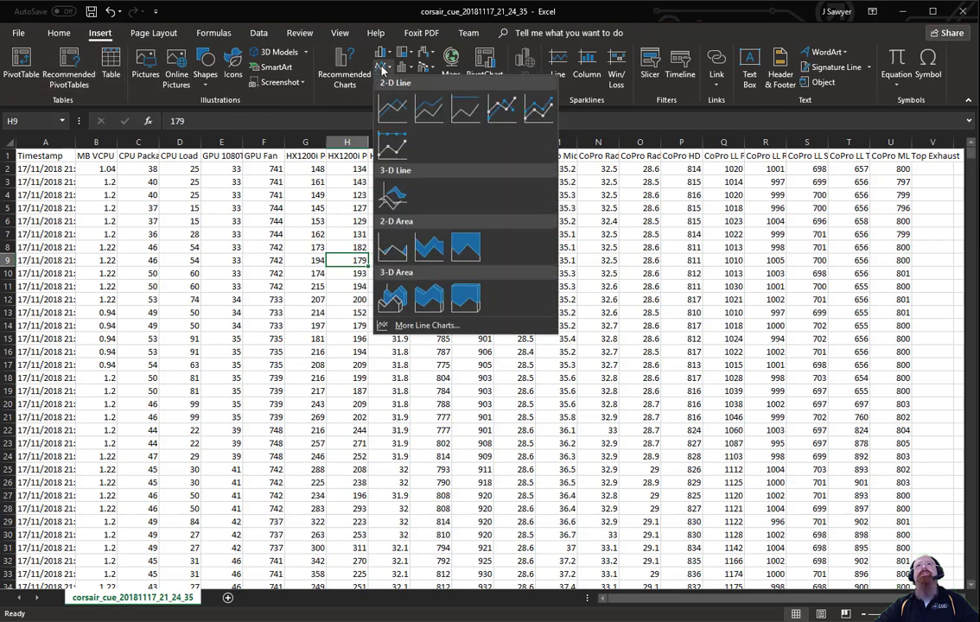
left_click(391, 109)
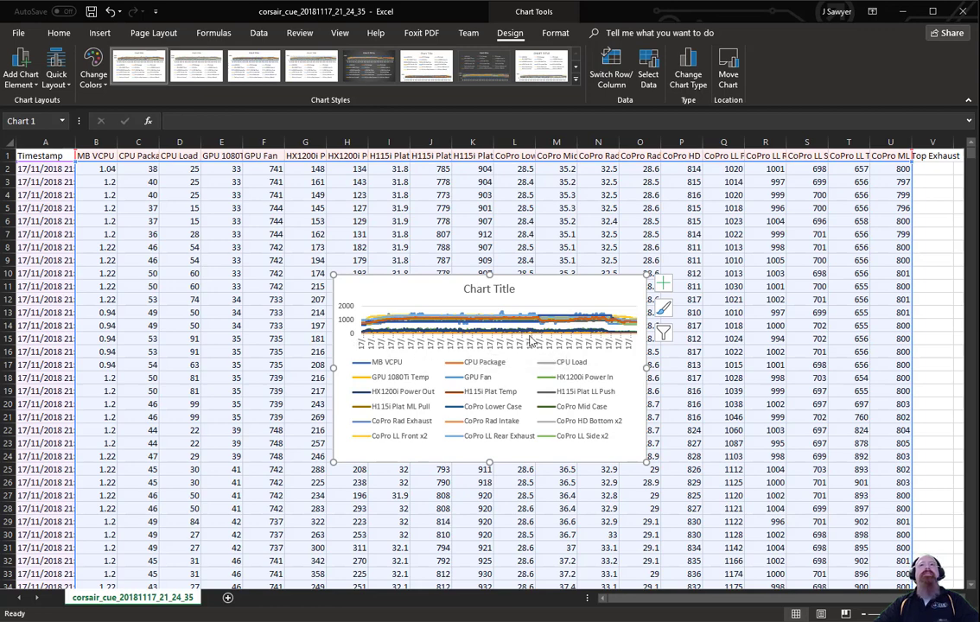
mouse_move(531, 342)
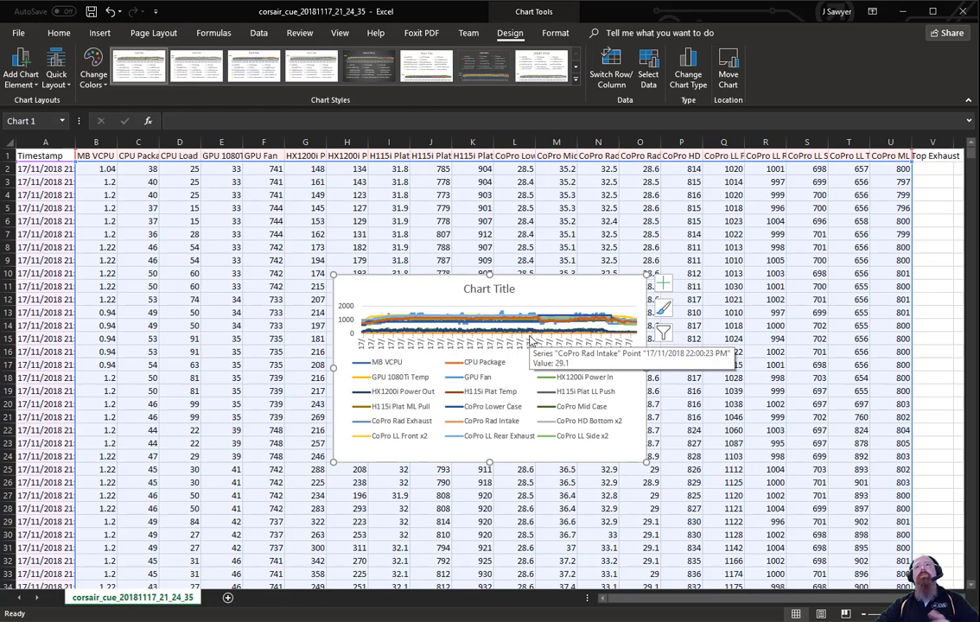
right_click(549, 288)
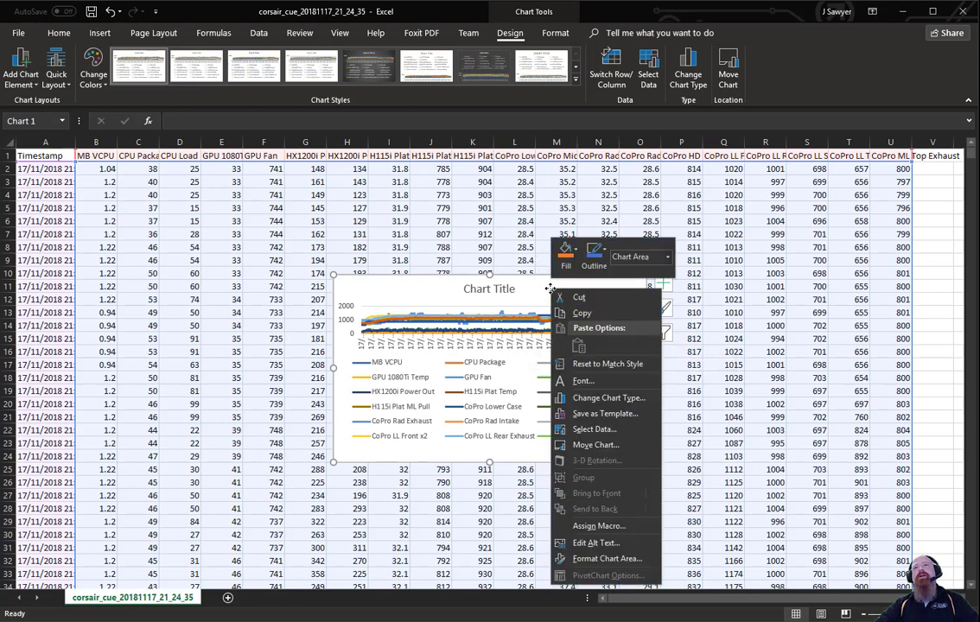
left_click(605, 430)
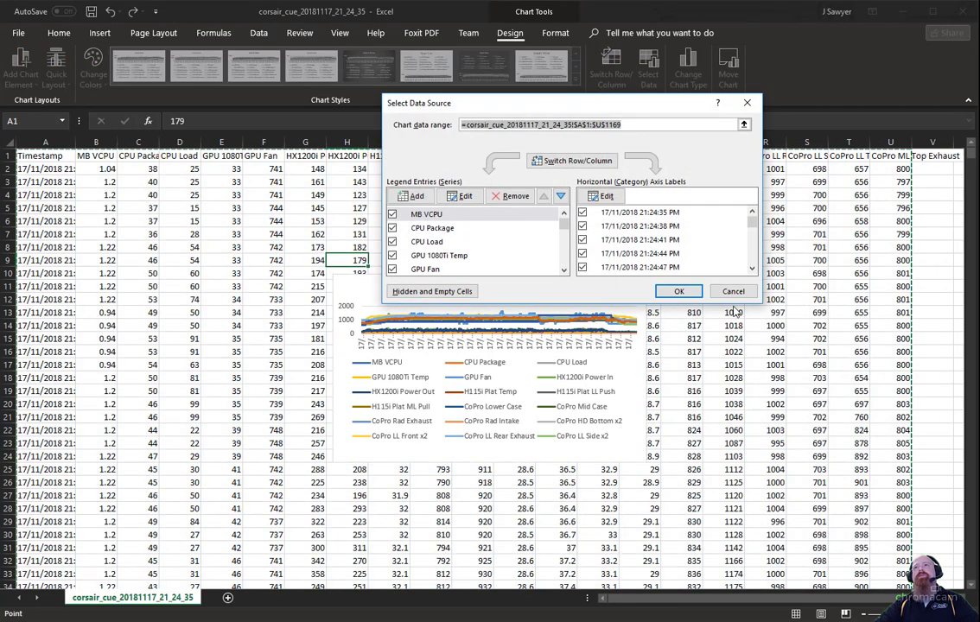
left_click(733, 292)
- Move the line chart to its own new sheet named Chart1
right_click(611, 299)
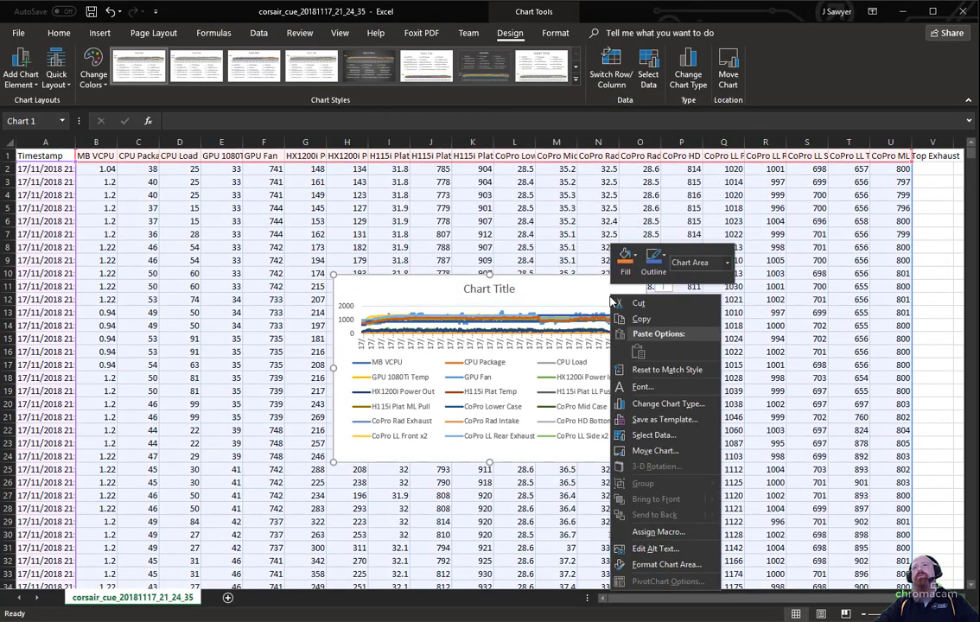
left_click(673, 451)
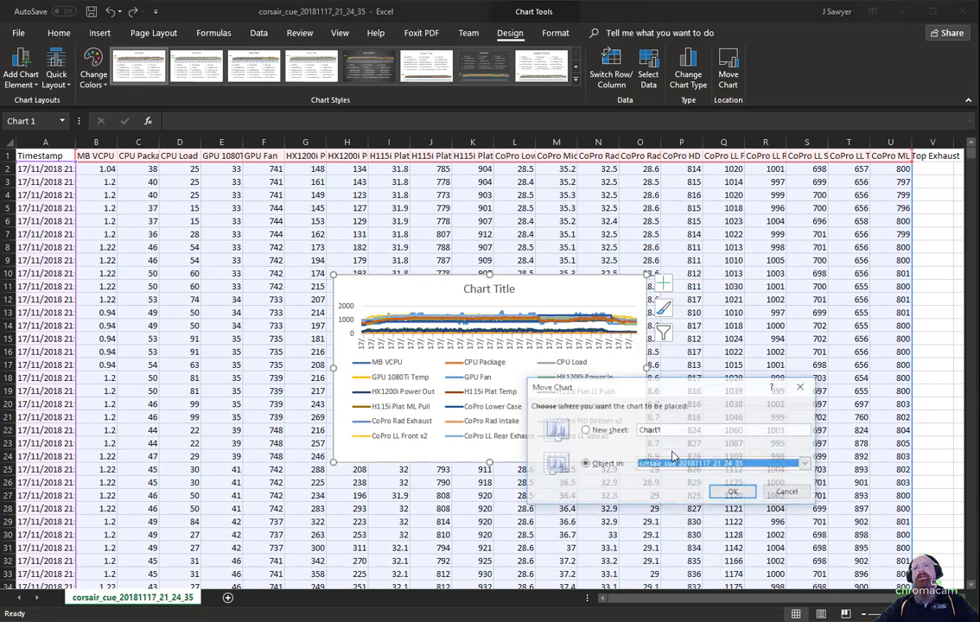
left_click(600, 431)
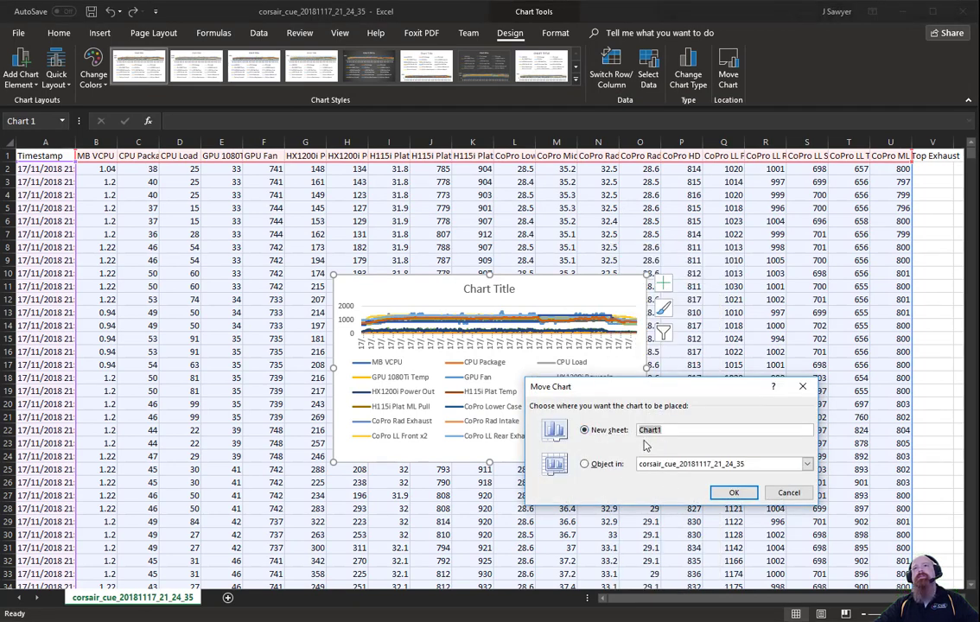
left_click(732, 493)
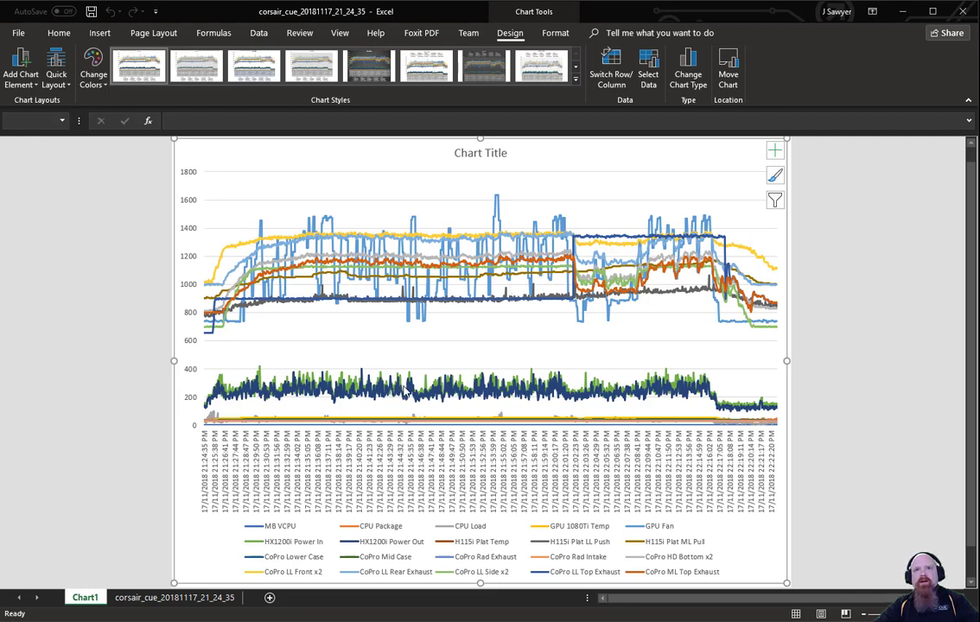
- Plot the CoPro Rad Intake series on the secondary axis
mouse_move(405, 393)
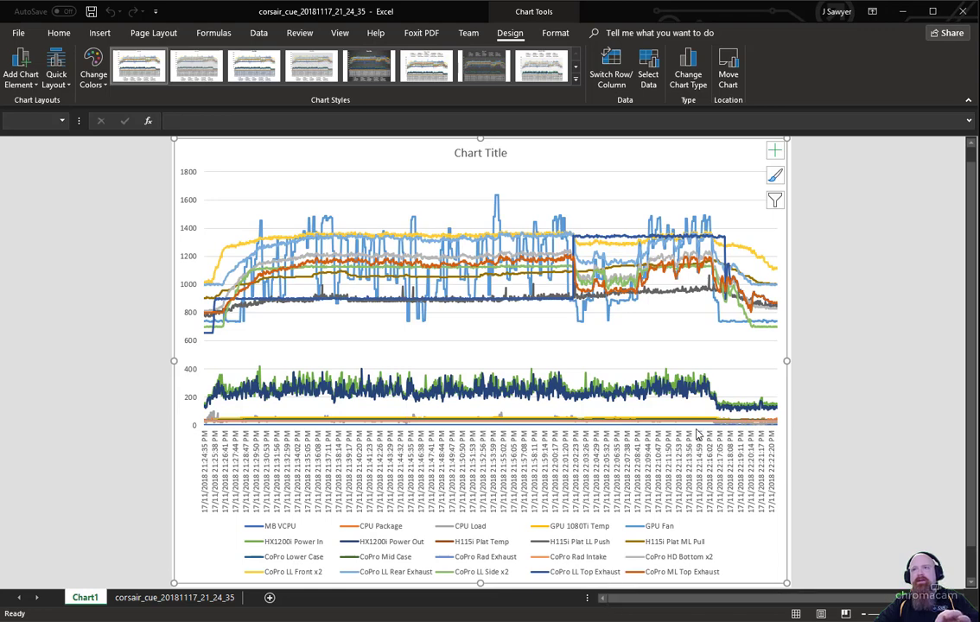
left_click(650, 422)
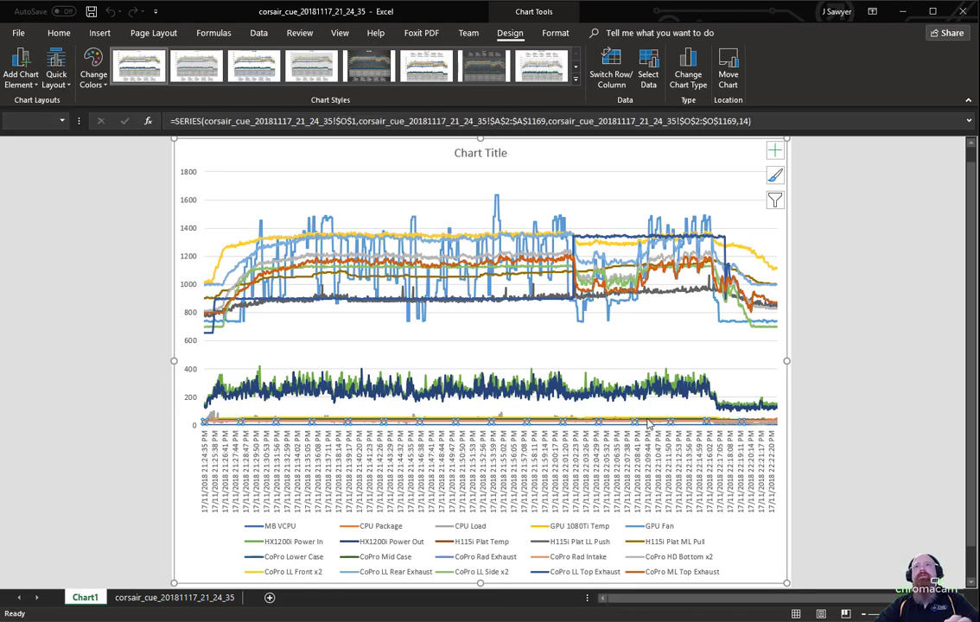
right_click(648, 423)
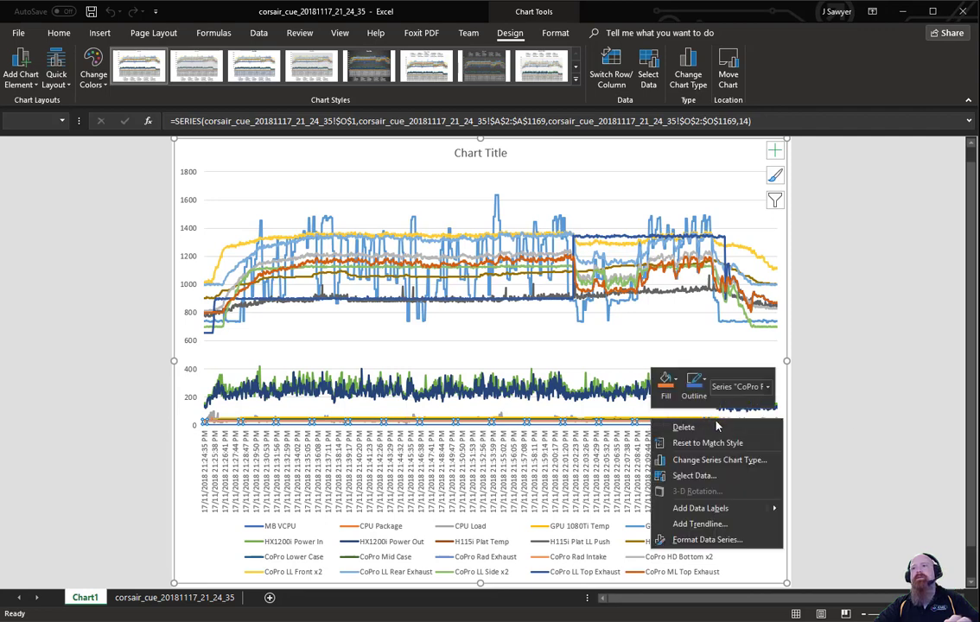
left_click(736, 542)
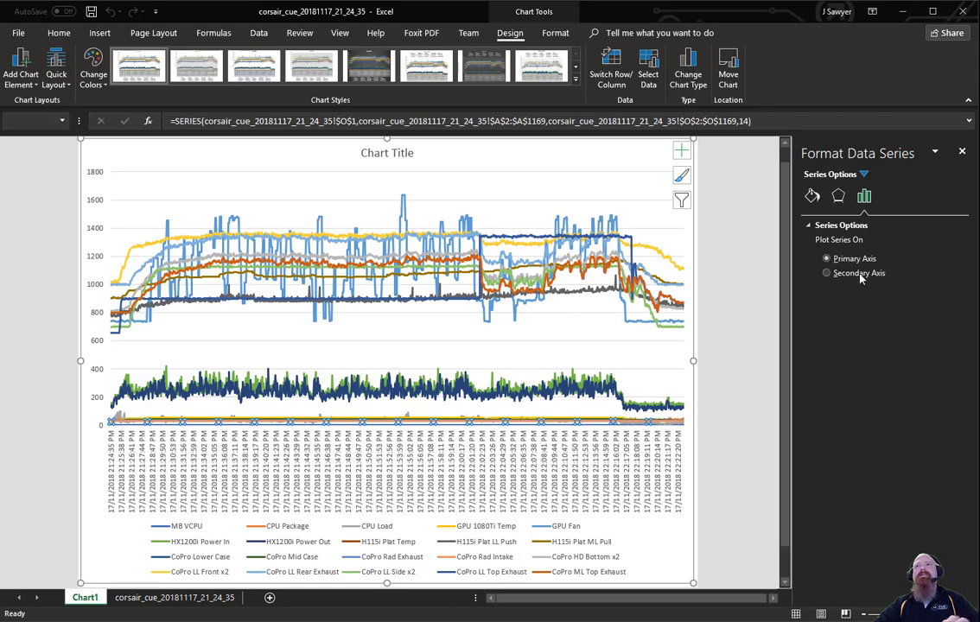
left_click(861, 274)
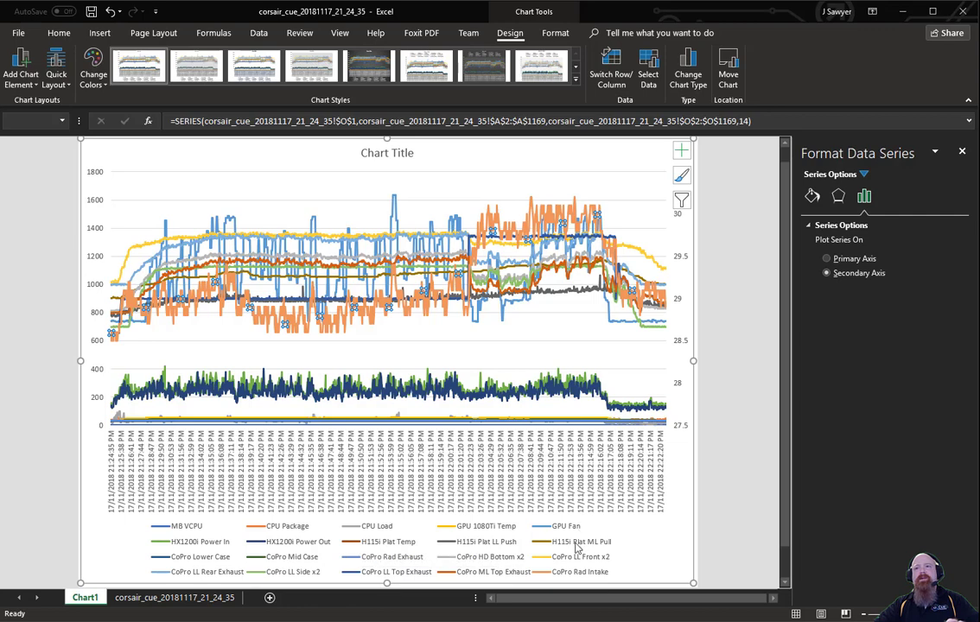
- Format the CoPro Rad Intake line with a dotted dash type and a width of 1 pt
left_click(837, 198)
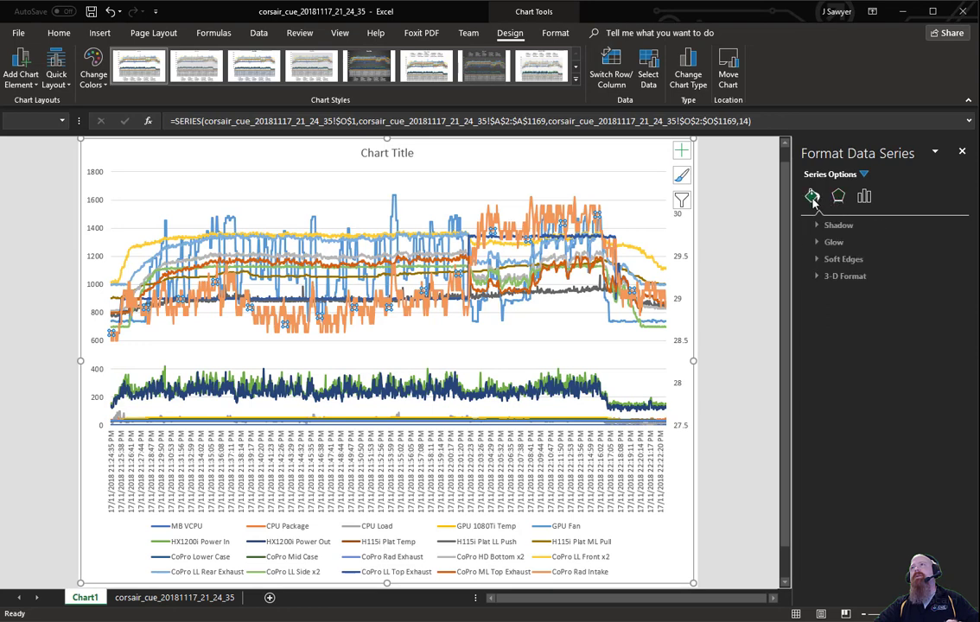
left_click(812, 196)
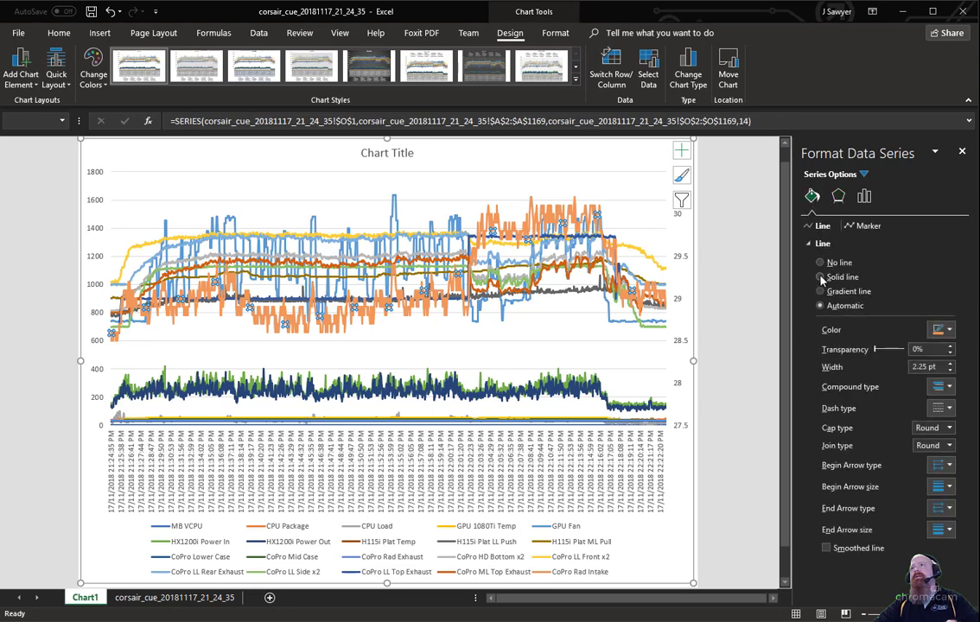
left_click(948, 410)
left_click(955, 442)
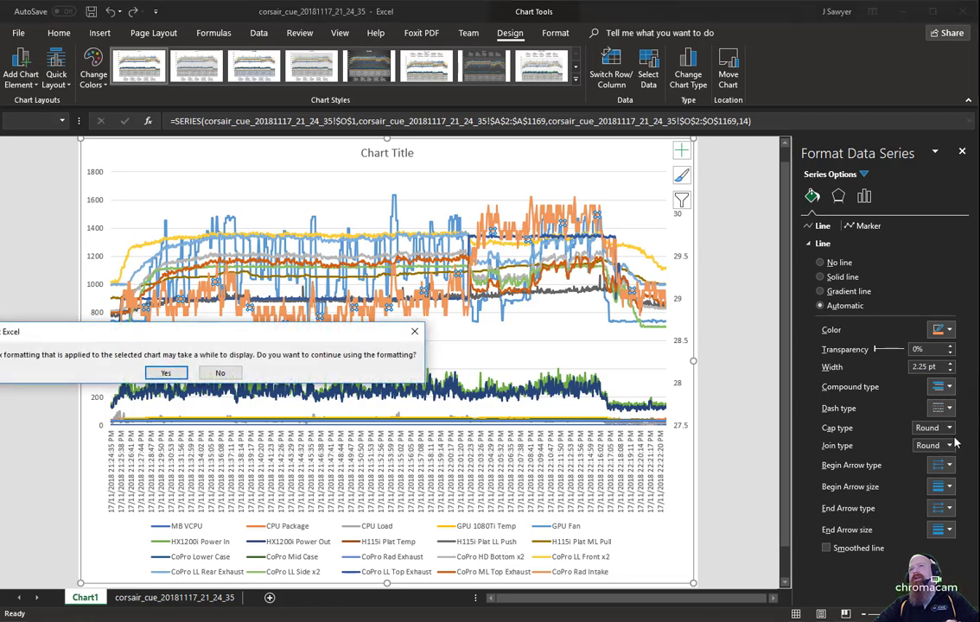
left_click(165, 373)
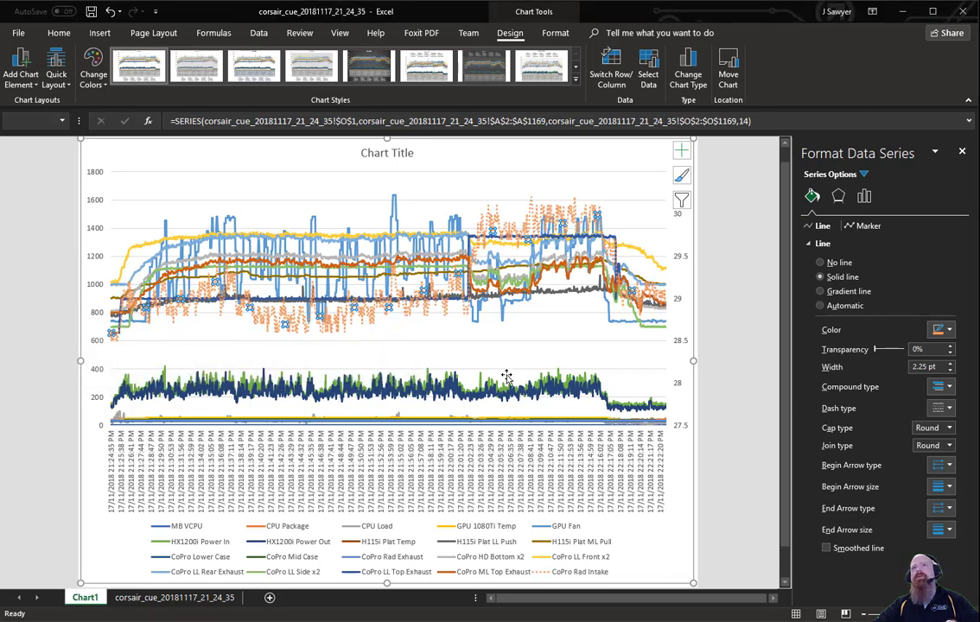
left_click(922, 367)
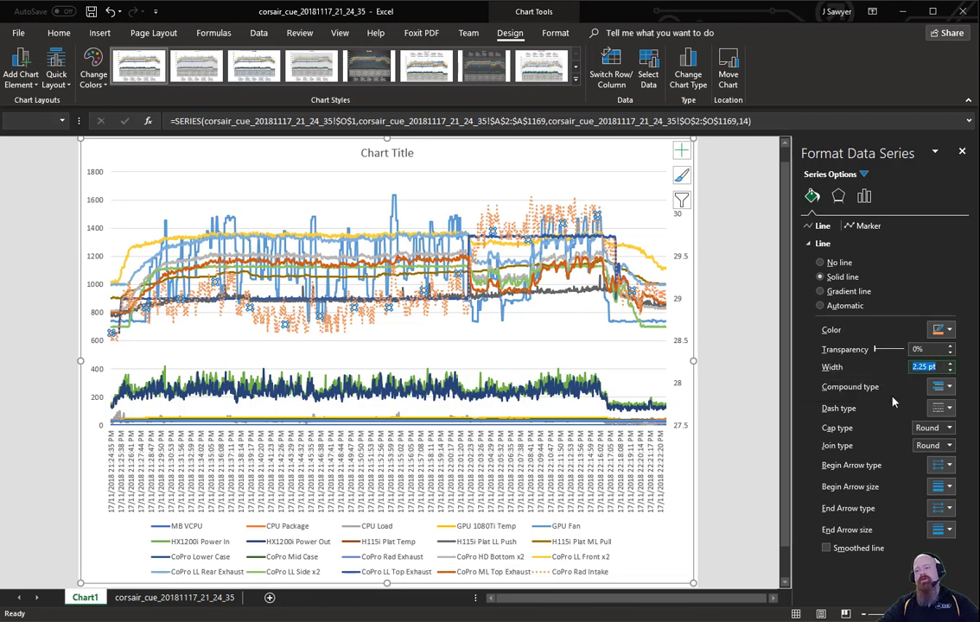
type("1")
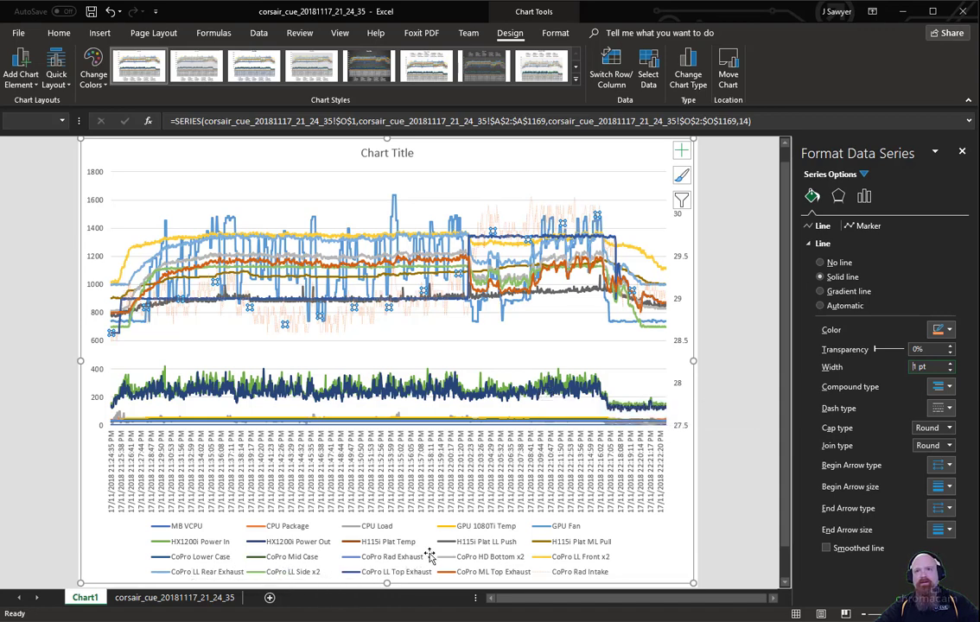
- Set the H115i Plat Temp line's width to 1 pt through its legend entry
left_click(360, 550)
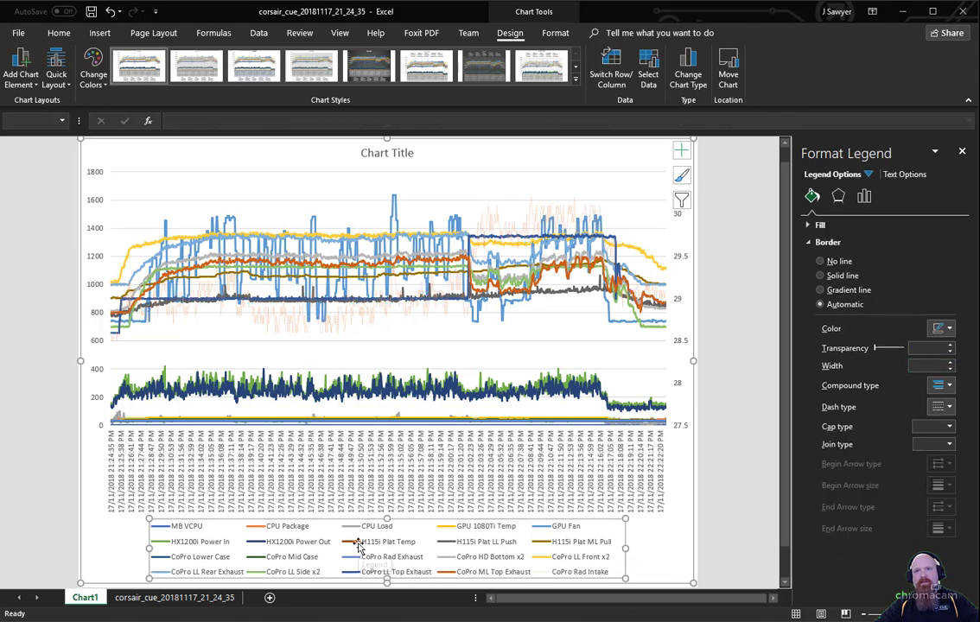
left_click(358, 546)
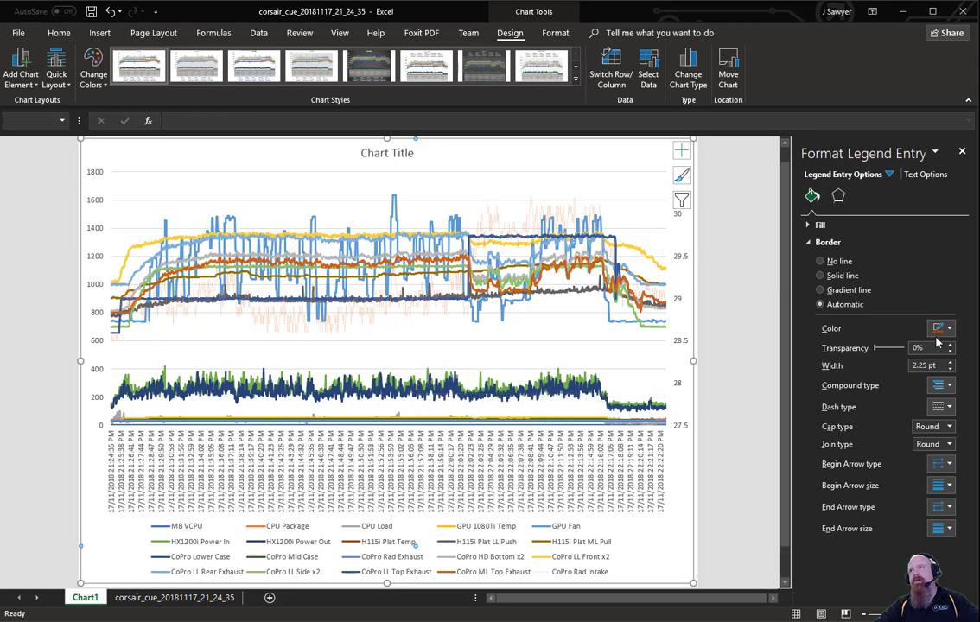
left_click_drag(937, 365, 895, 364)
type("1")
key("Return")
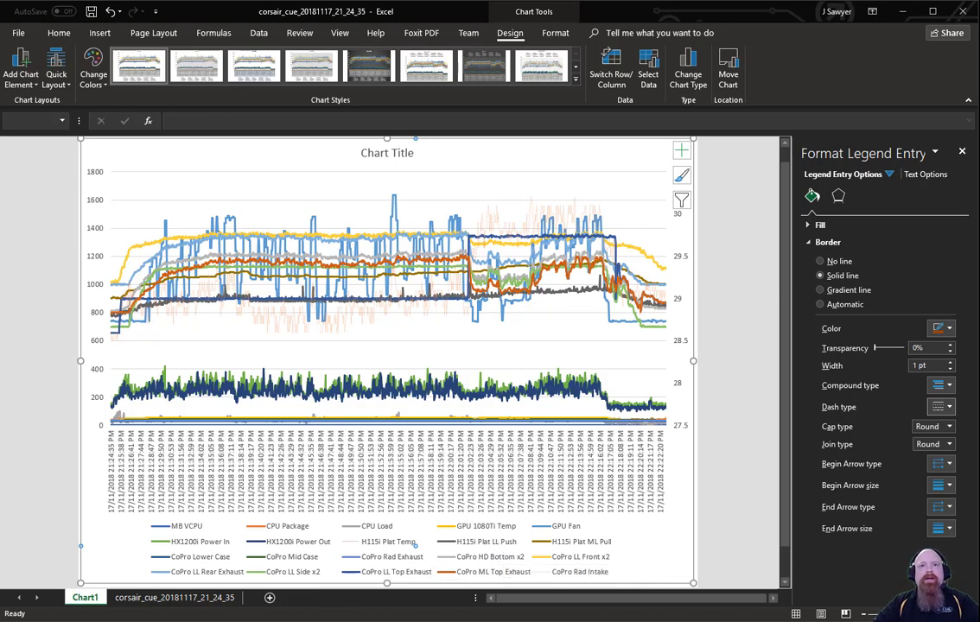
- Set the GPU 1080Ti Temp, CPU Package and CoPro Lower Case, Mid Case and Rad Exhaust lines to 1 pt width
left_click(452, 528)
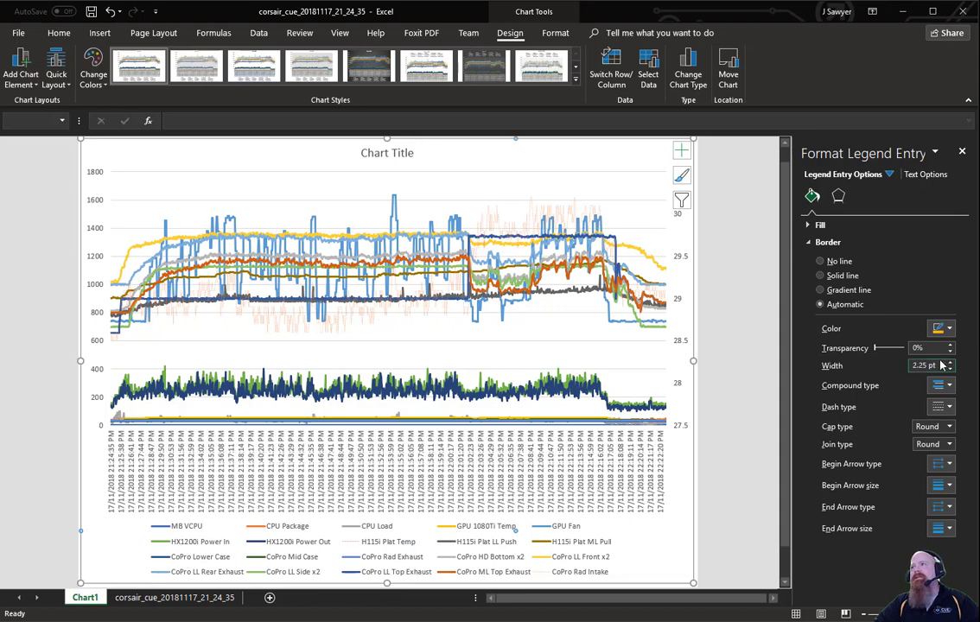
type("1")
key("Return")
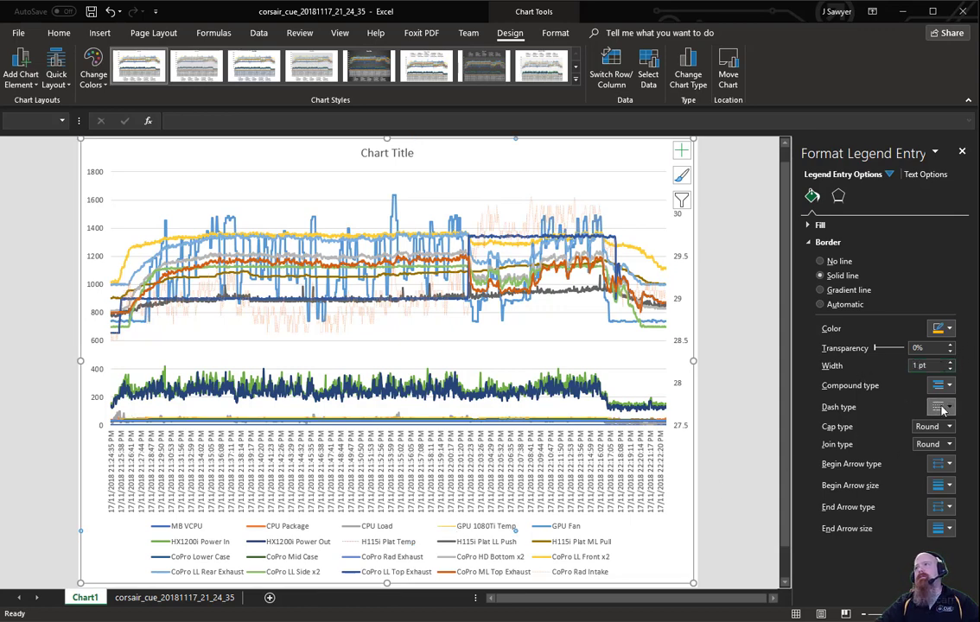
left_click(227, 558)
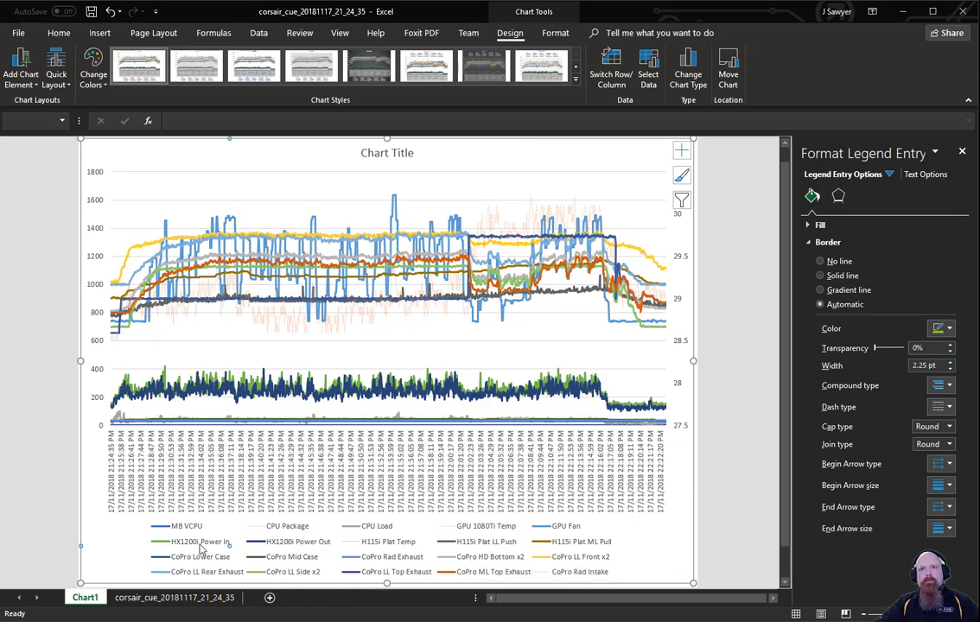
type("1")
key("Return")
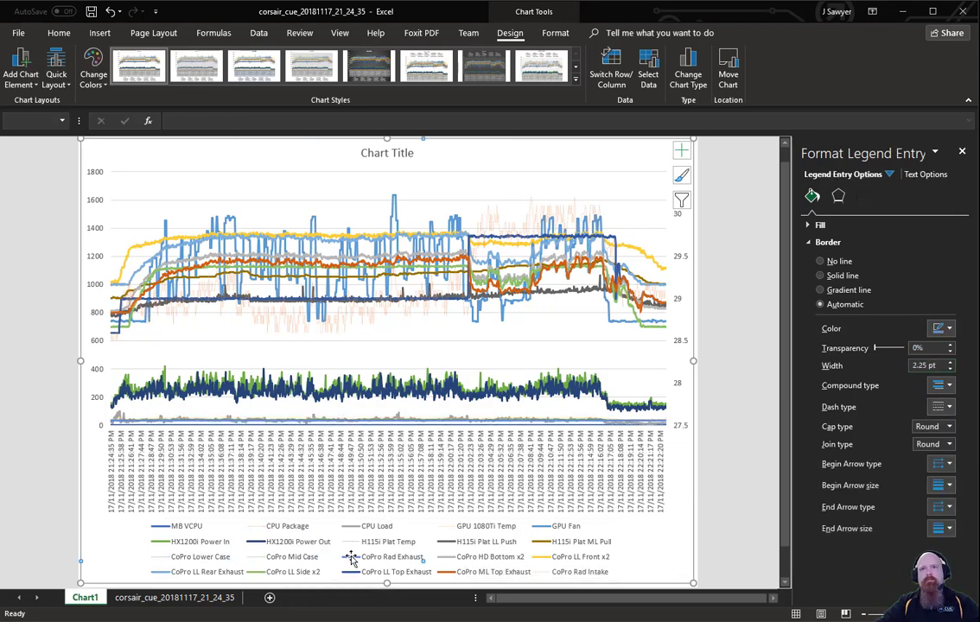
- Plot the CoPro Rad Exhaust, Mid Case and Lower Case, CPU Package and GPU 1080Ti Temp series on the secondary axis
left_click(839, 196)
right_click(378, 558)
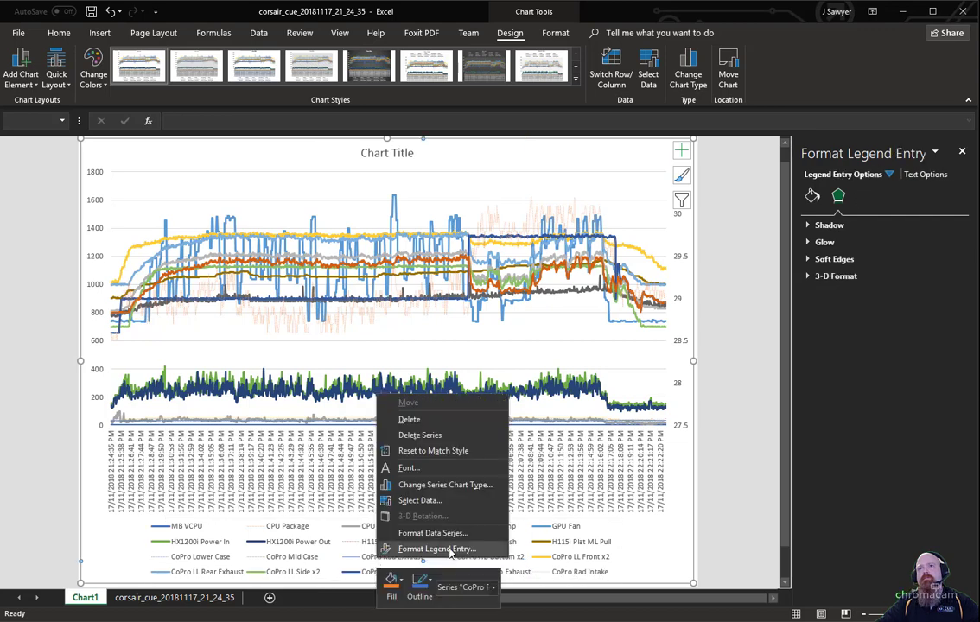
left_click(268, 562)
double_click(269, 561)
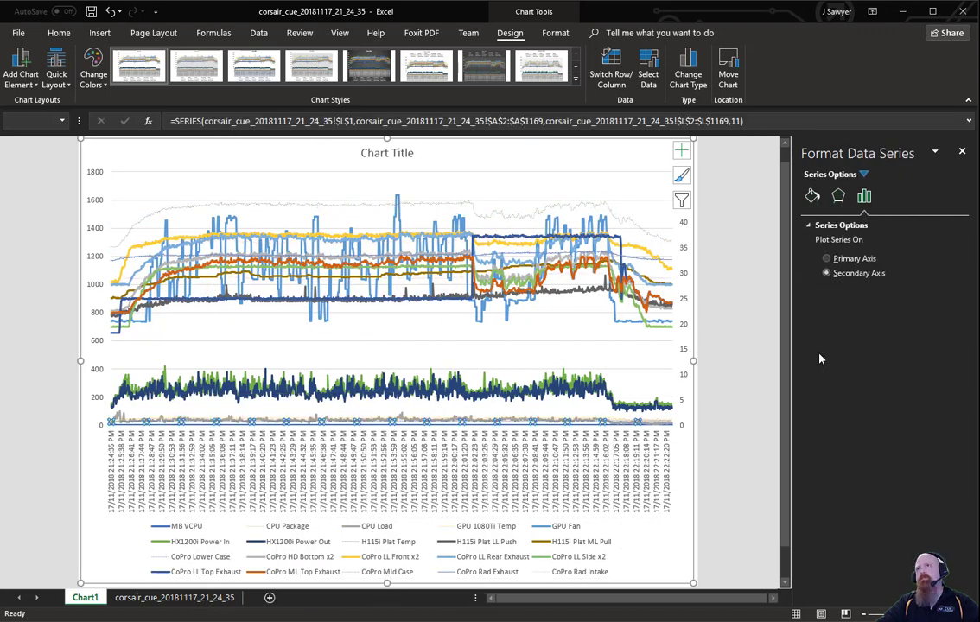
left_click(843, 275)
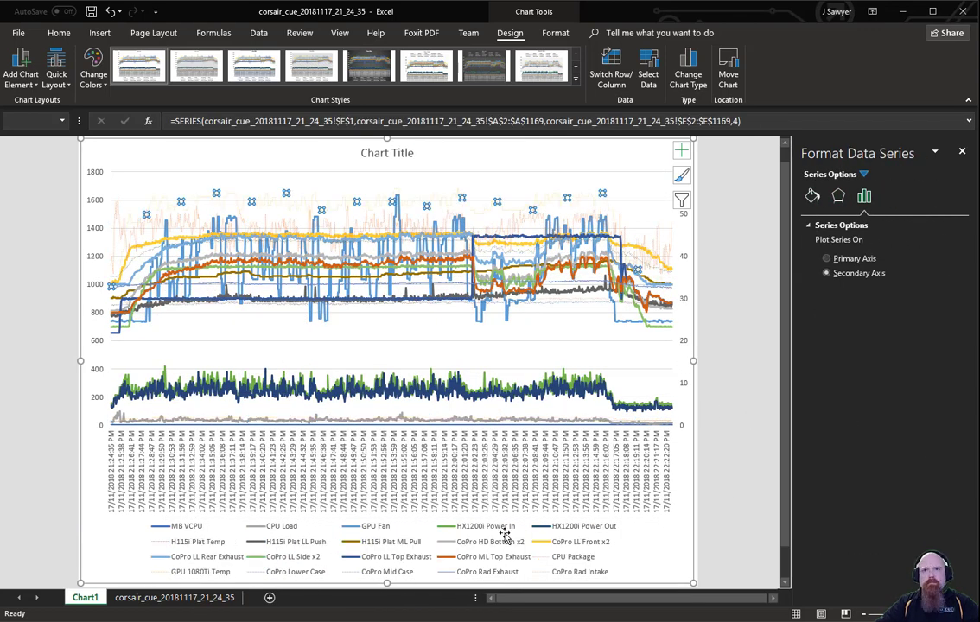
- Exclude the MB VCPU, HX1200i Power In and HX1200i Power Out series in the chart's data source selection
right_click(671, 532)
left_click(715, 372)
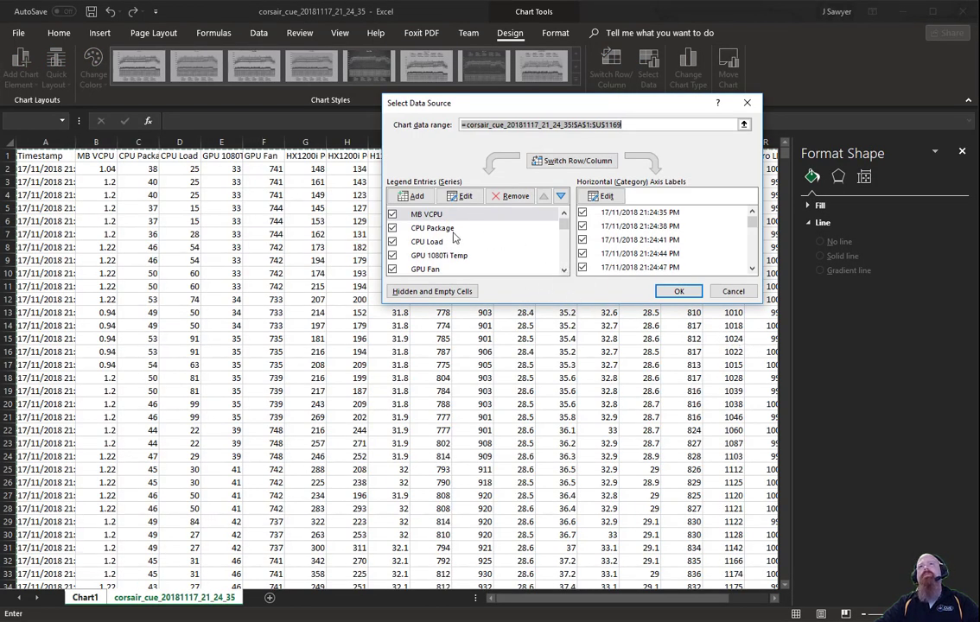
left_click(390, 216)
left_click(393, 214)
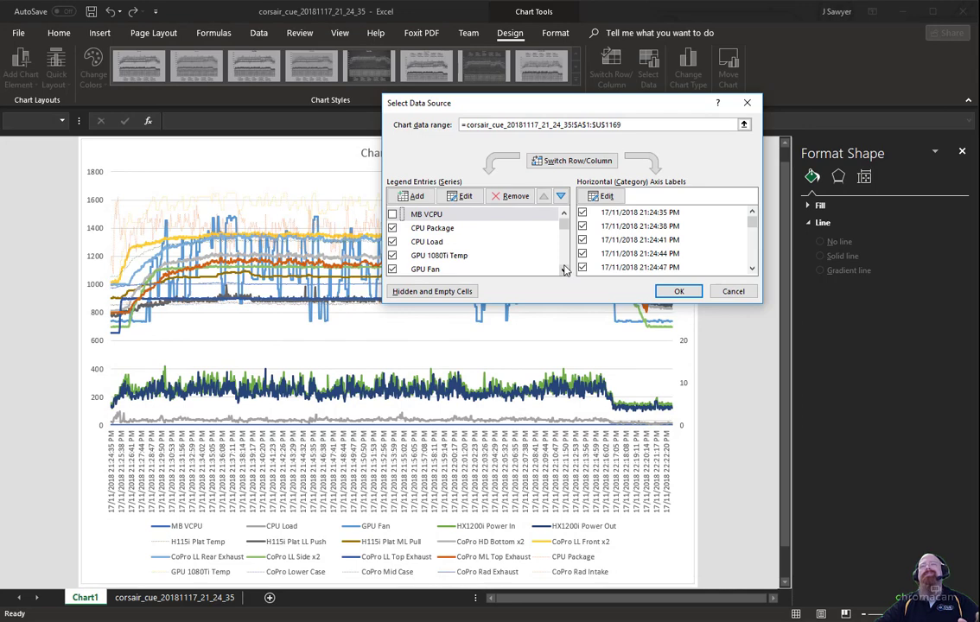
left_click(563, 270)
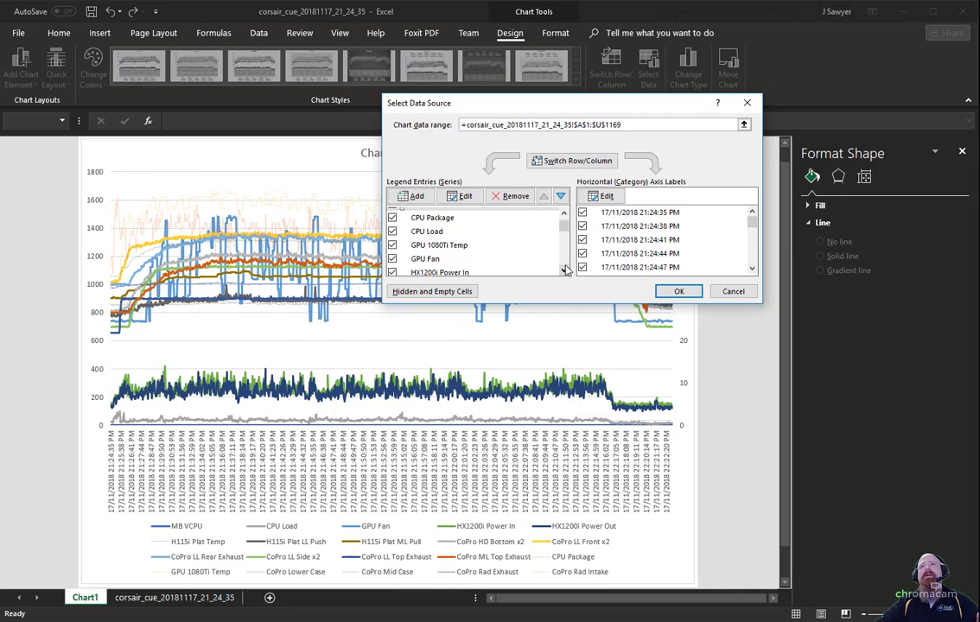
left_click(564, 271)
left_click(565, 270)
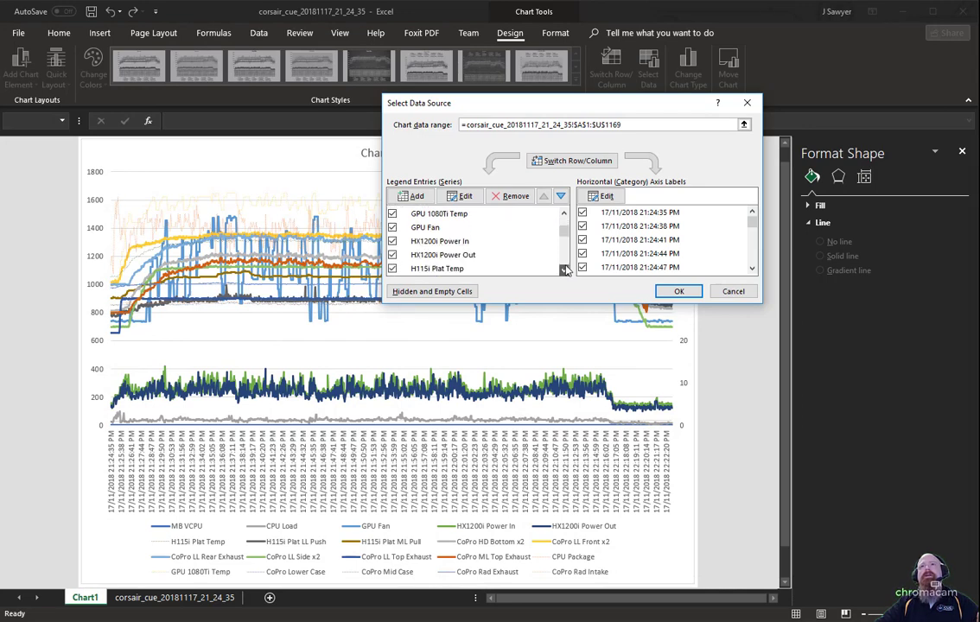
left_click(394, 243)
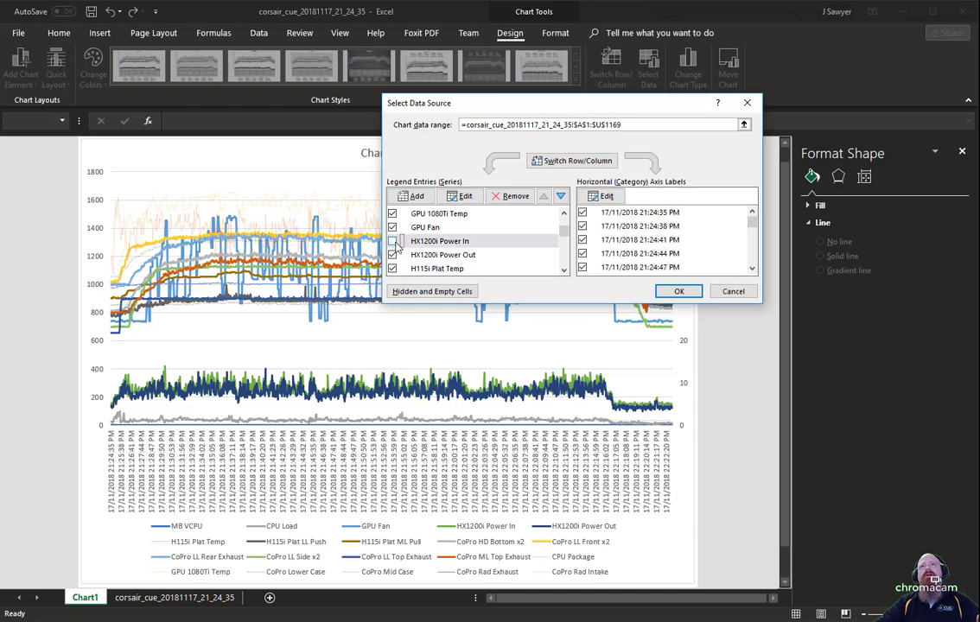
left_click(563, 270)
left_click(564, 270)
left_click(565, 271)
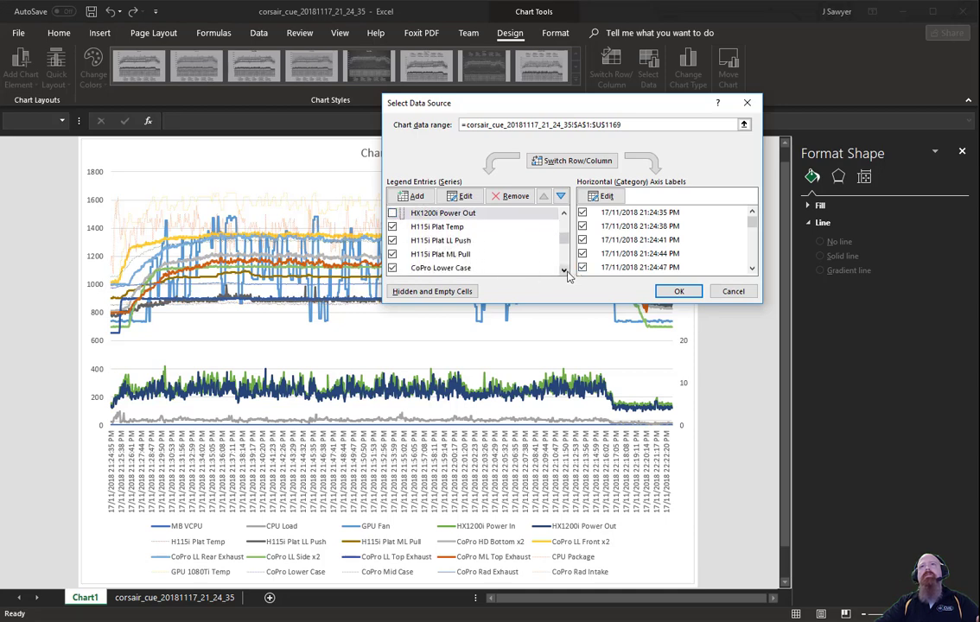
- Review the remaining series in the data source selection down to CoPro ML Top Exhaust
left_click(564, 270)
left_click(564, 270)
left_click(565, 270)
left_click(565, 270)
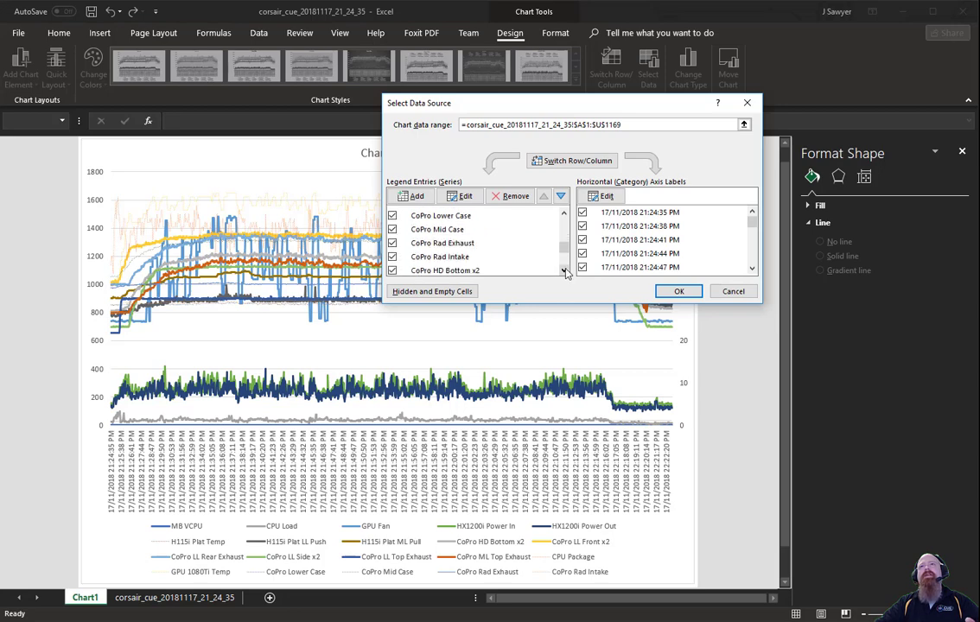
left_click(564, 271)
left_click(564, 270)
left_click(564, 271)
left_click(565, 271)
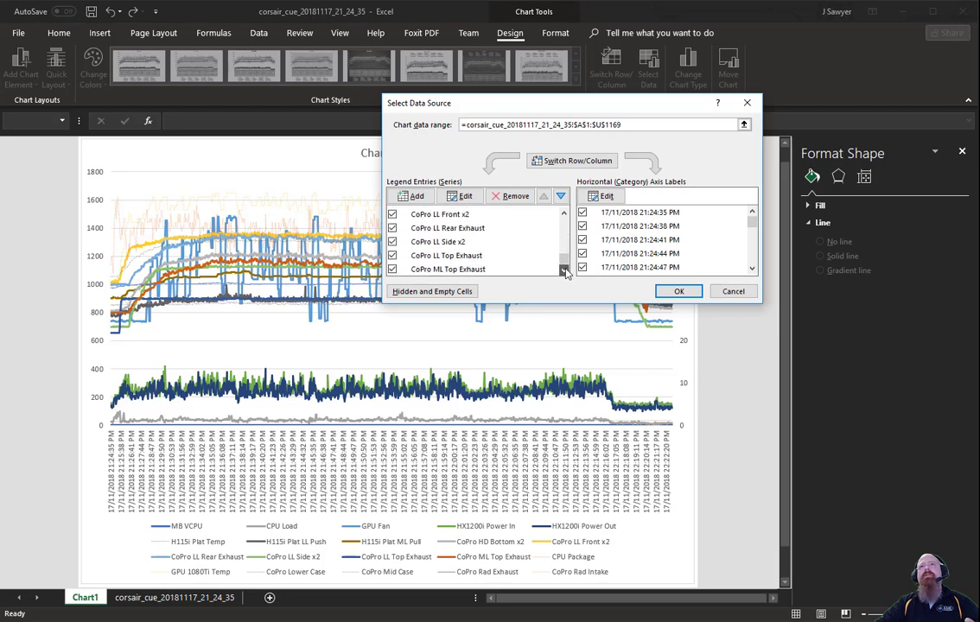
- Delete the CPU Load series from the chart and set the GPU Fan line to 1 pt width
left_click(676, 292)
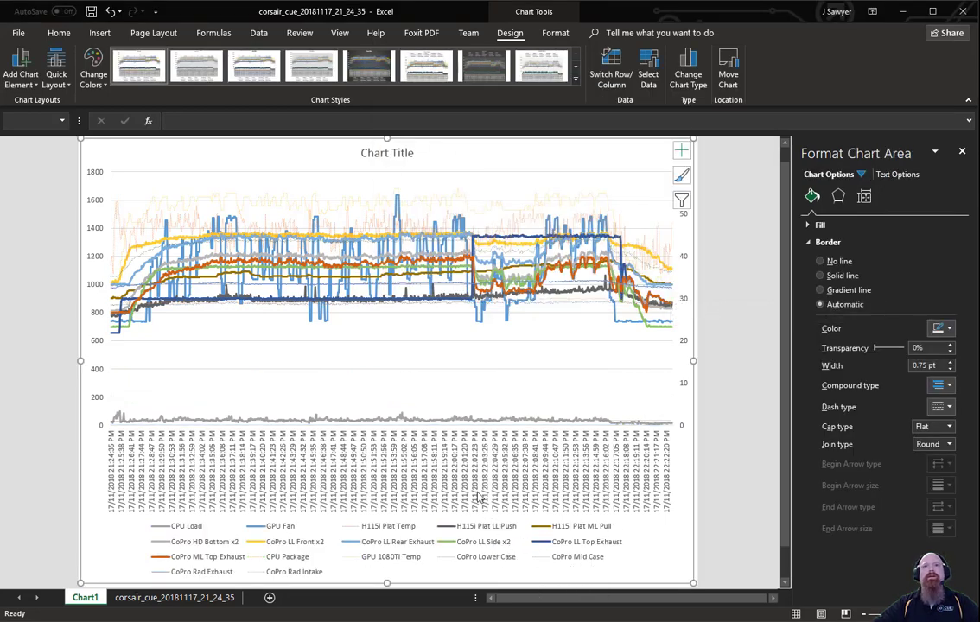
right_click(184, 522)
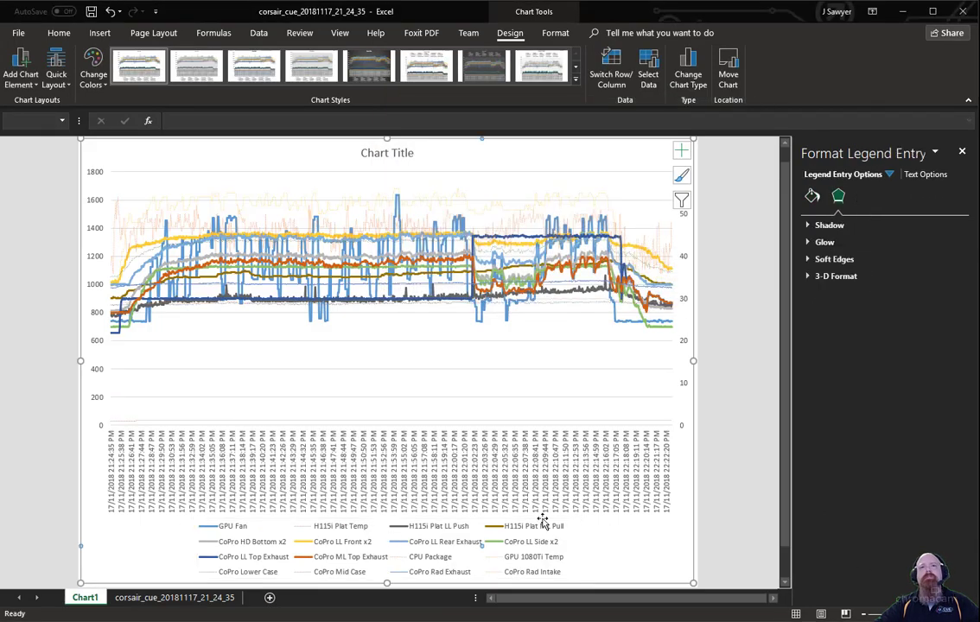
type("1")
key("Return")
- Set the H115i Plat LL Push and H115i Plat ML Pull lines to 1 pt width
left_click(417, 526)
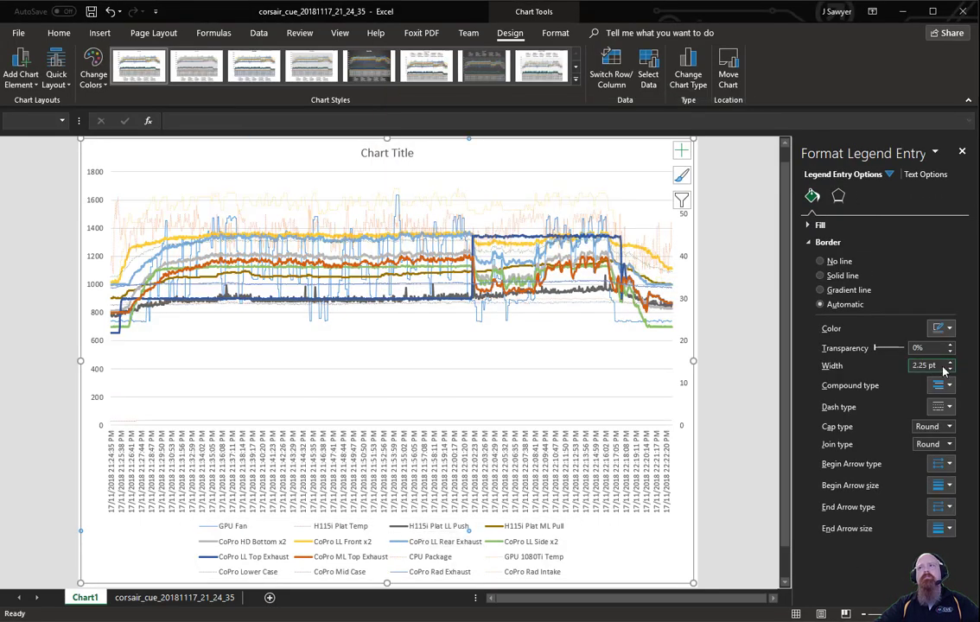
left_click(941, 366)
type("1")
key("Return")
left_click(497, 525)
type("1")
key("Return")
- Set the CoPro LL Top Exhaust, HD Bottom x2, ML Top Exhaust and LL Front x2 lines to 1 pt width
mouse_move(939, 366)
left_mouse_down()
mouse_move(913, 368)
mouse_move(920, 383)
mouse_move(913, 367)
left_mouse_up()
left_click(213, 557)
type("1")
left_click(208, 542)
type("1")
left_click(308, 556)
type("1")
left_click(306, 543)
type("1")
key("Return")
- Set the CoPro LL Rear Exhaust and CoPro LL Side x2 lines to 1 pt width
left_click(396, 542)
type("1")
left_click(494, 542)
left_click(774, 434)
left_click(494, 542)
left_click(812, 196)
type("1")
key("Return")
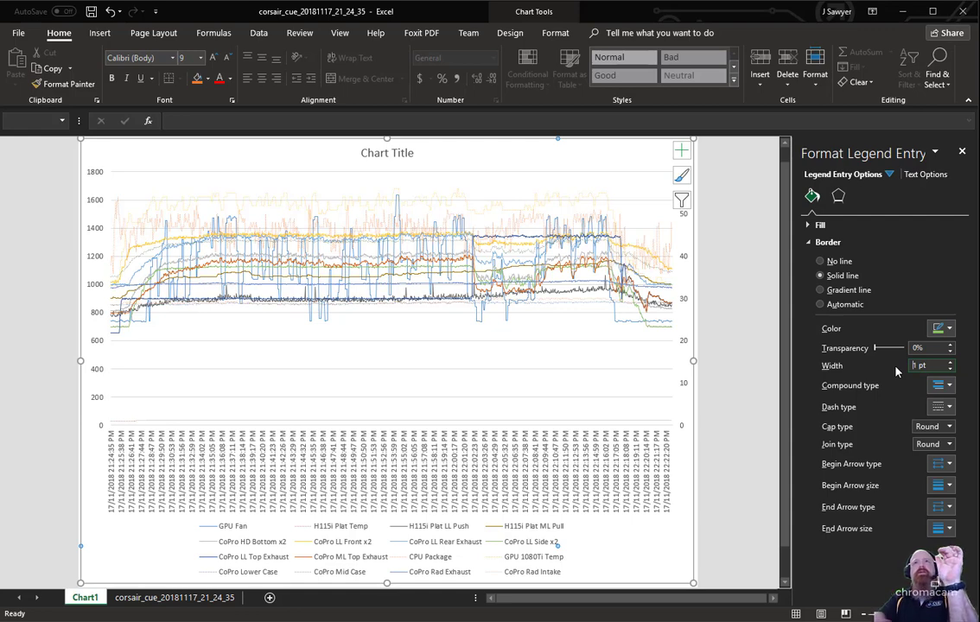
- Open the data series formatting options for the GPU Fan series and check its axis assignment
left_click(210, 528)
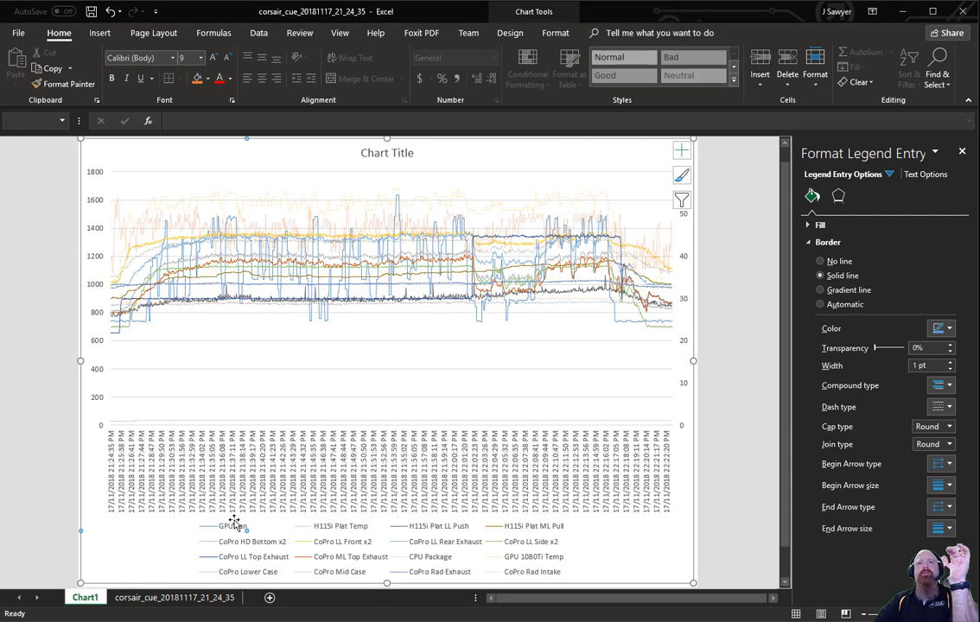
right_click(231, 532)
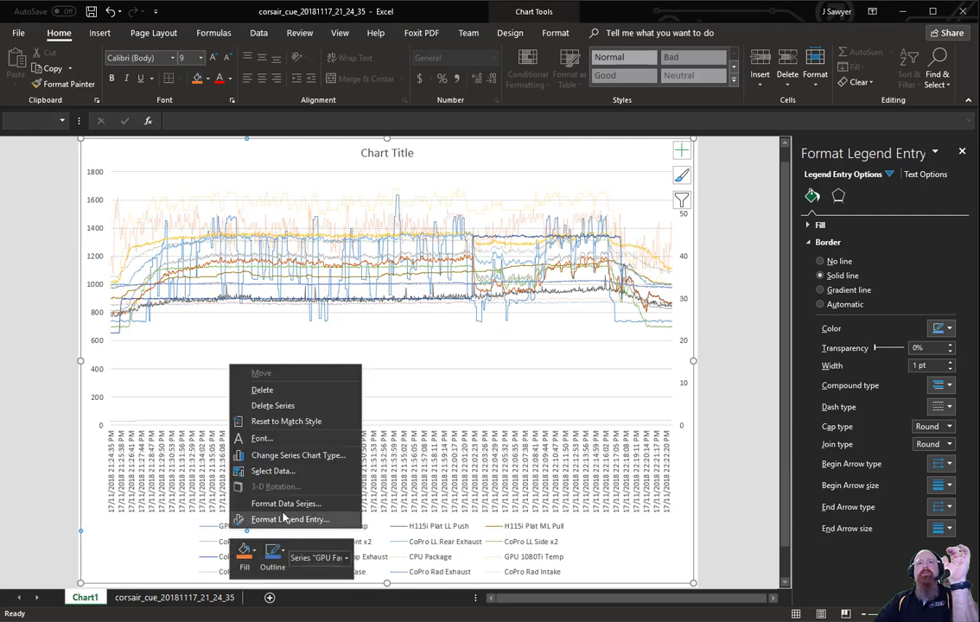
left_click(275, 500)
left_click(384, 223)
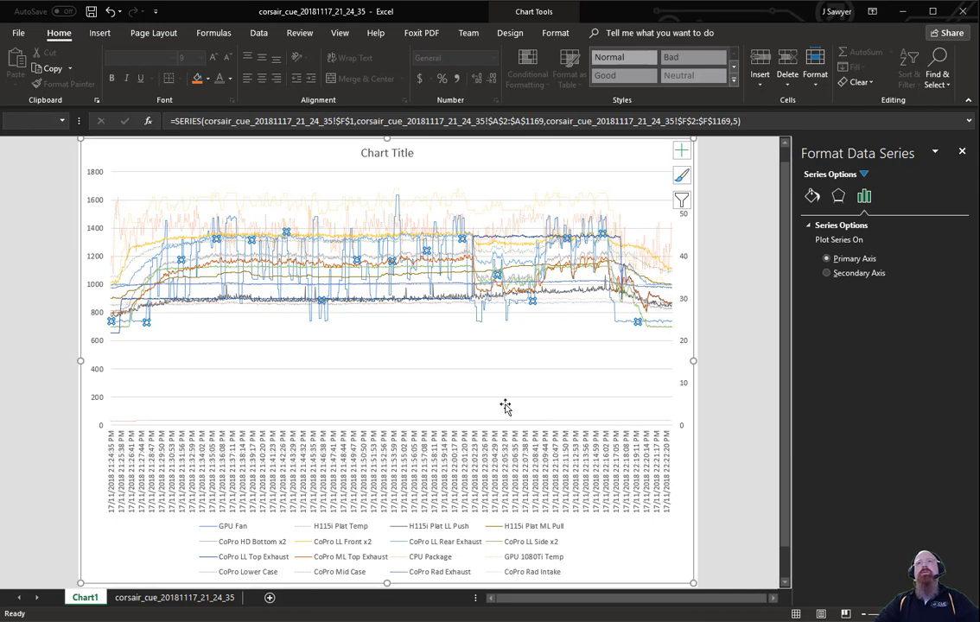
left_click(453, 286)
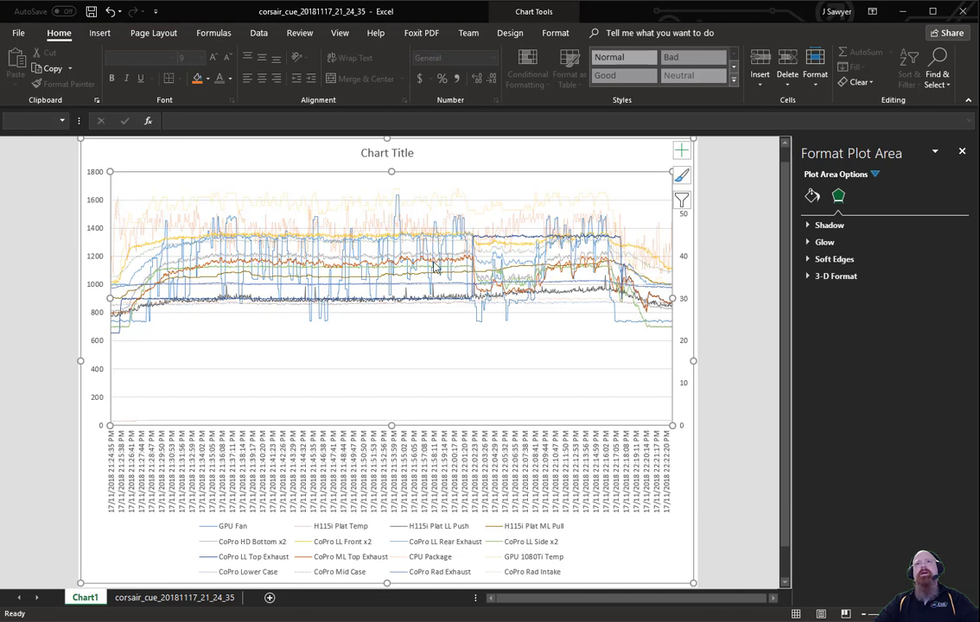
- Examine the enlarged chart around 22:01 to 22:04, comparing the CoPro Mid Case, CoPro LL Top Exhaust, CoPro Rad Intake and CPU Package lines
mouse_move(442, 270)
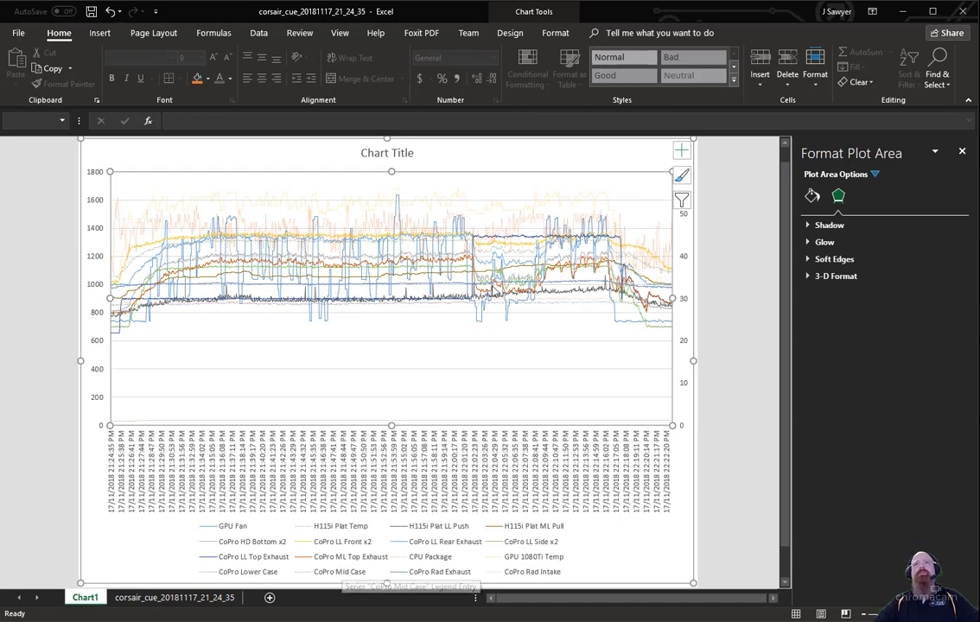
scroll(481, 304, "up", 1)
scroll(480, 303, "up", 4)
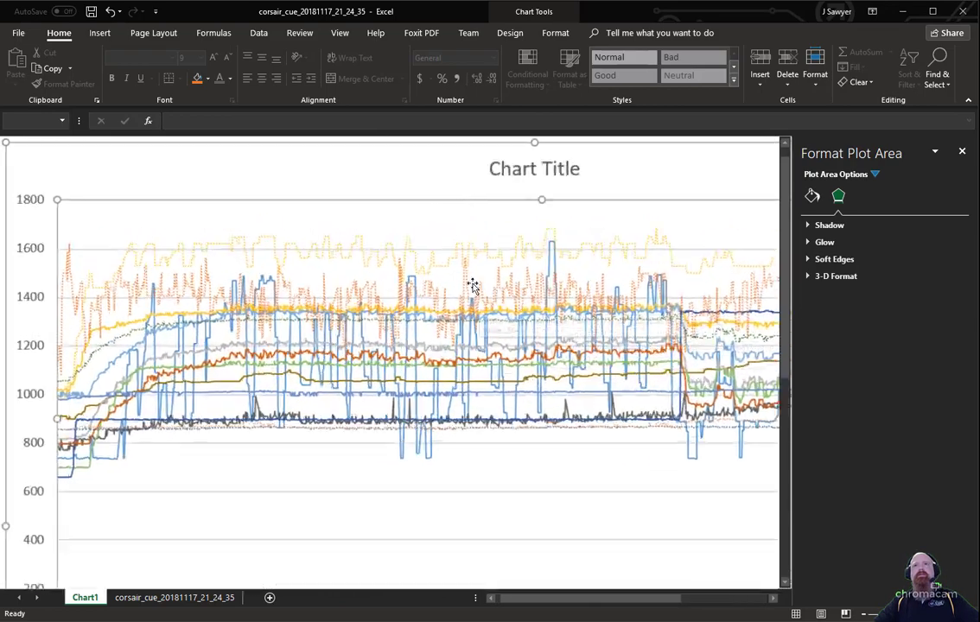
key("ctrl")
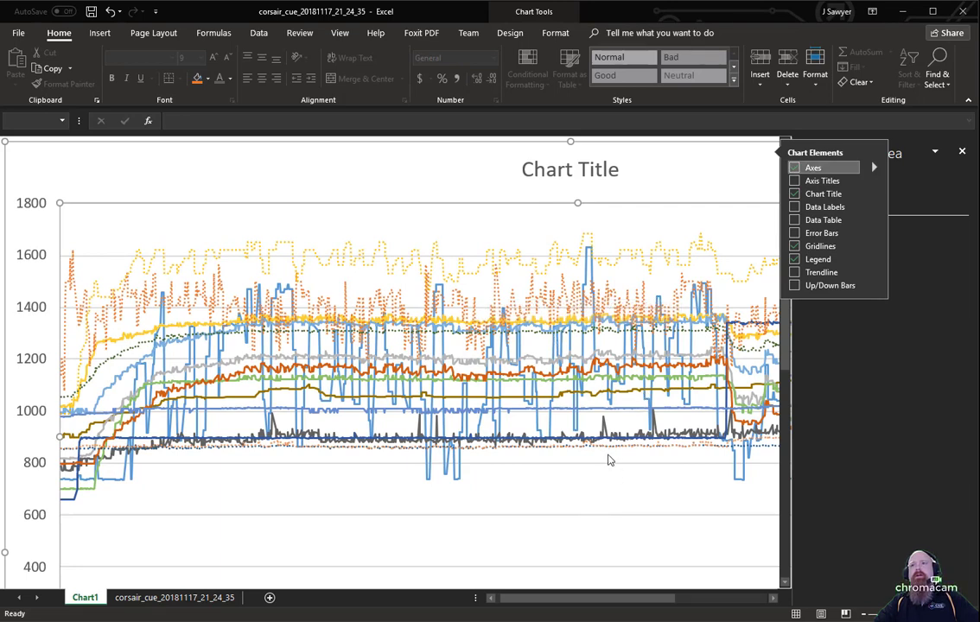
left_click_drag(534, 595, 590, 591)
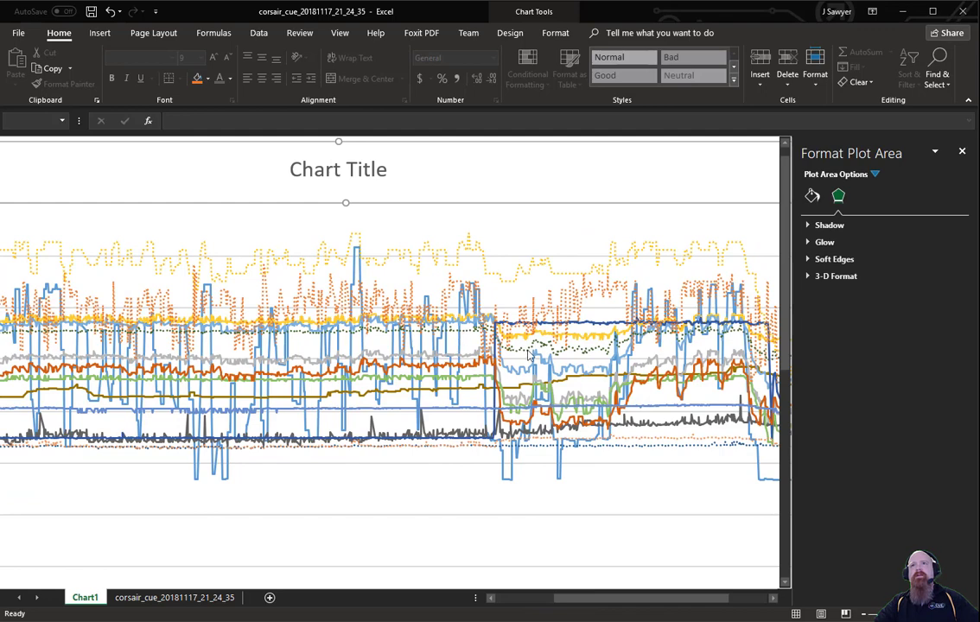
mouse_move(531, 356)
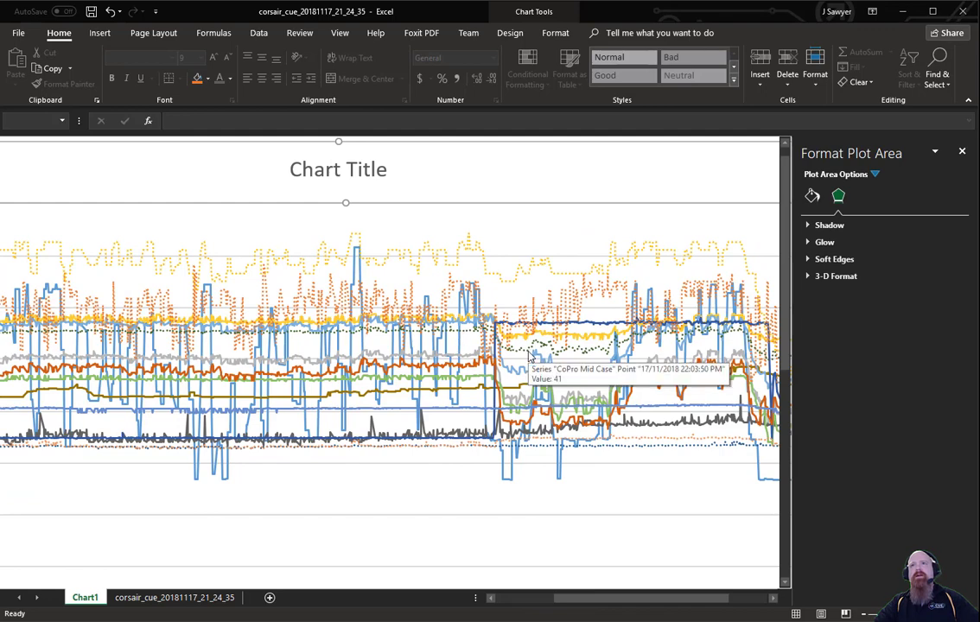
left_click(525, 353)
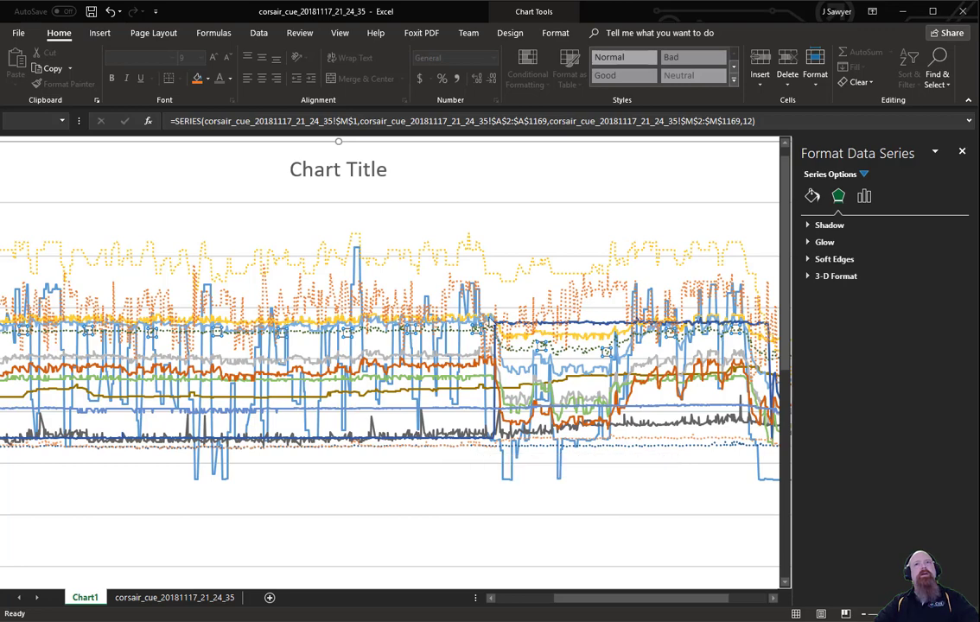
left_click(472, 339)
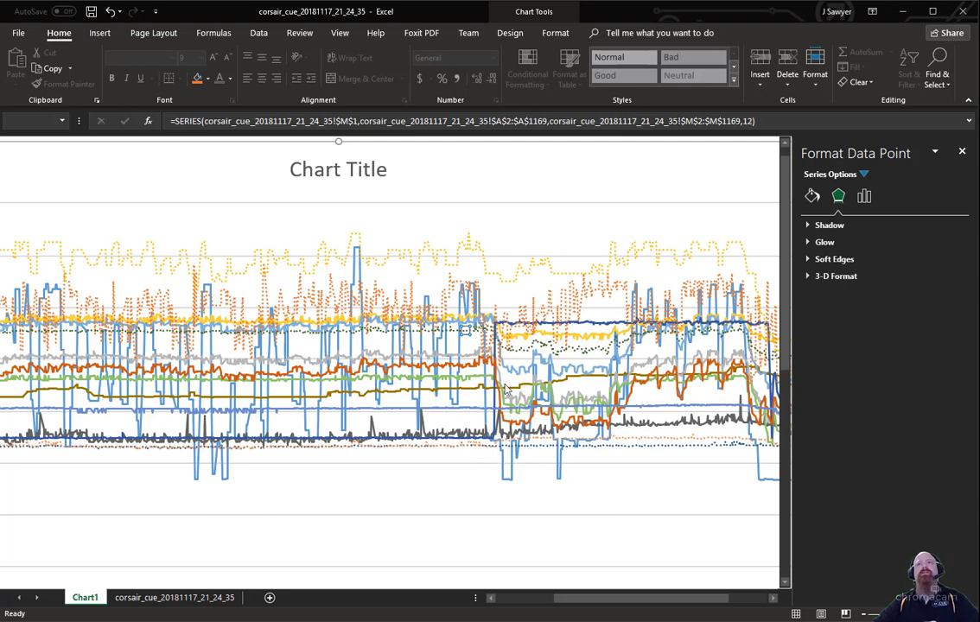
left_click(594, 327)
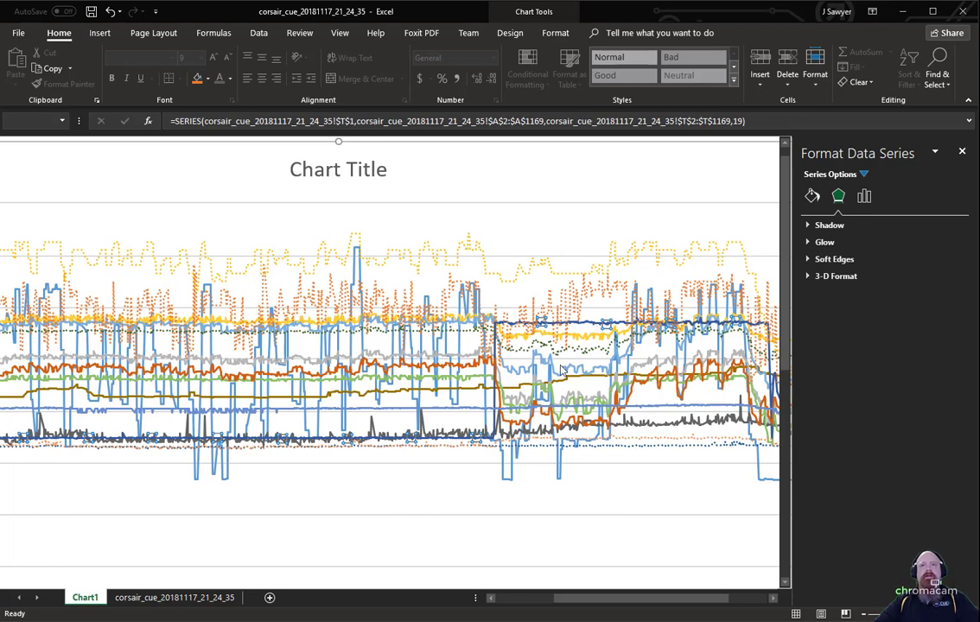
mouse_move(560, 370)
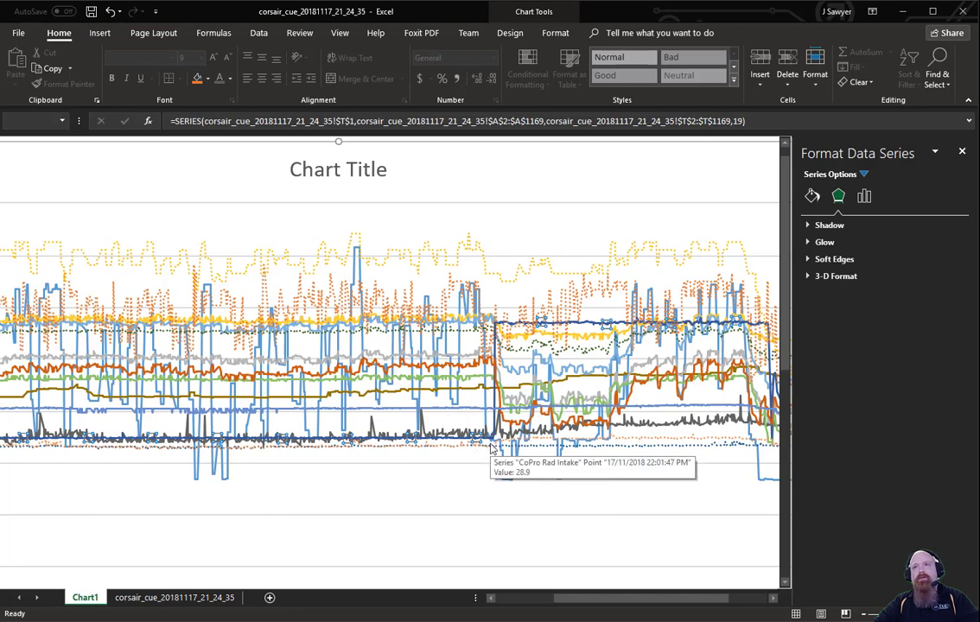
mouse_move(490, 441)
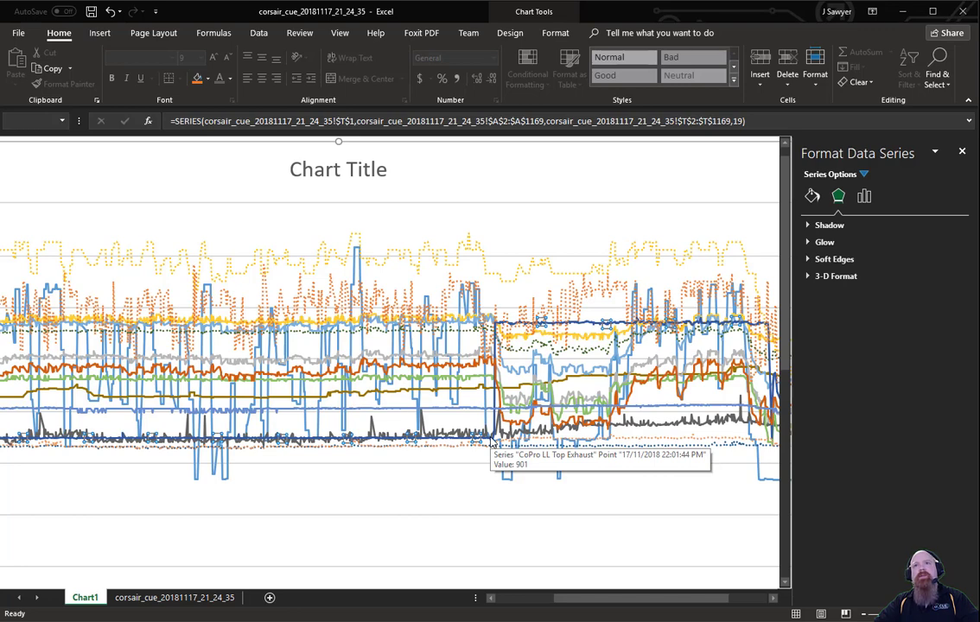
mouse_move(524, 328)
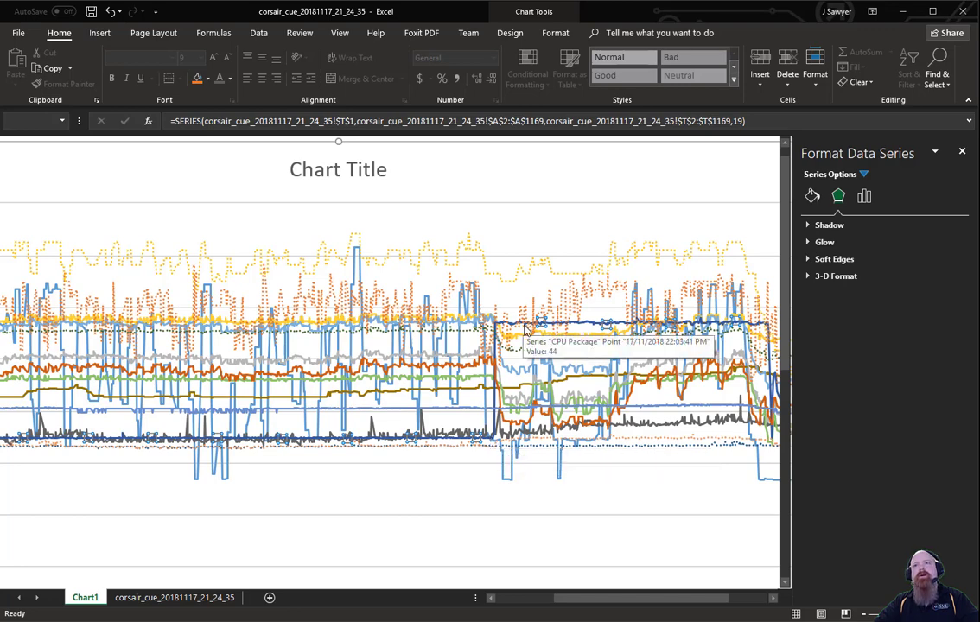
mouse_move(594, 331)
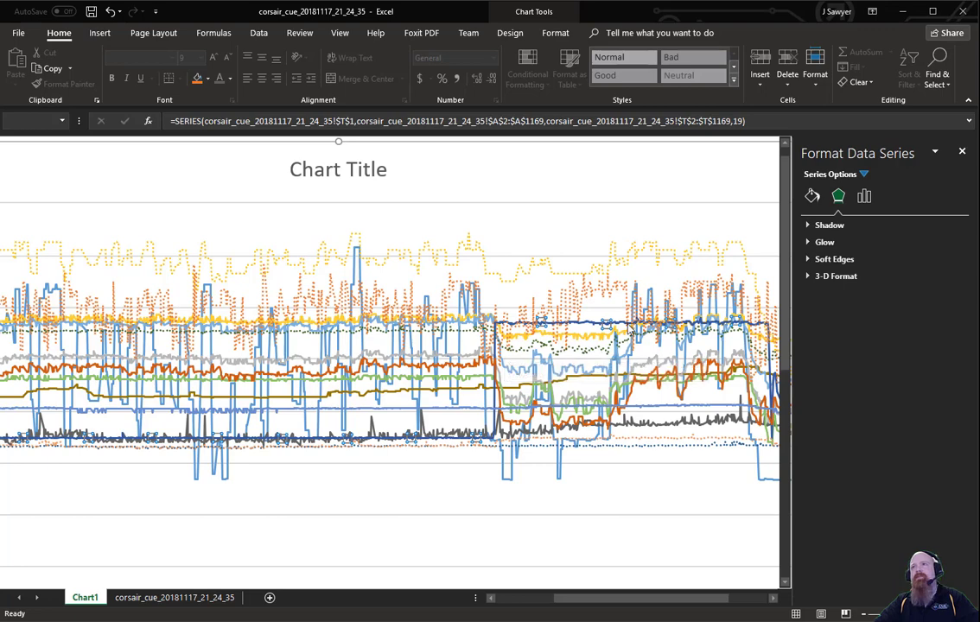
- Examine the fan and temperature lines near the end of the log, then compare its beginning and the secondary axis scale
left_click_drag(590, 598, 616, 598)
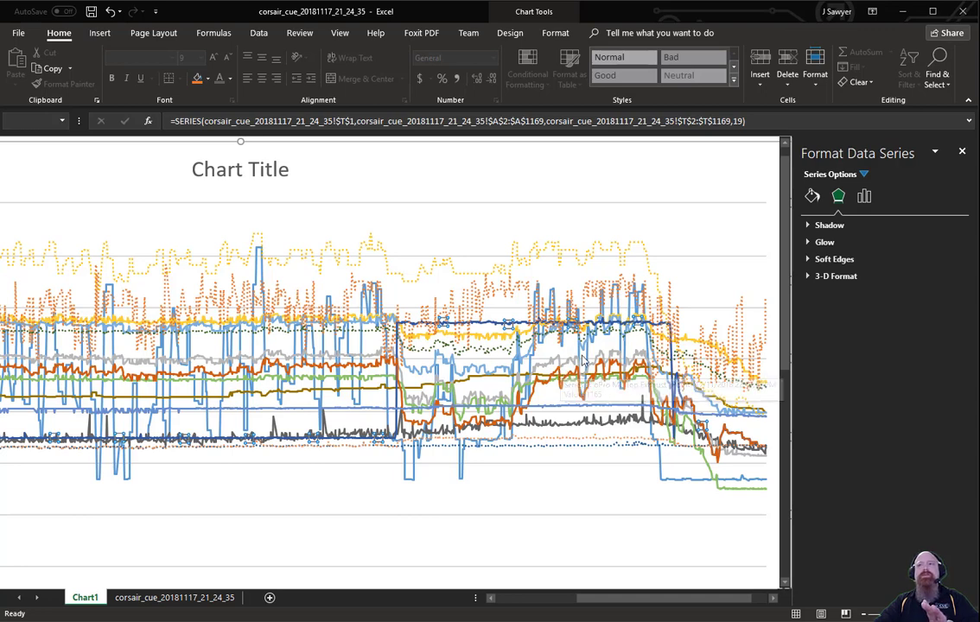
mouse_move(585, 350)
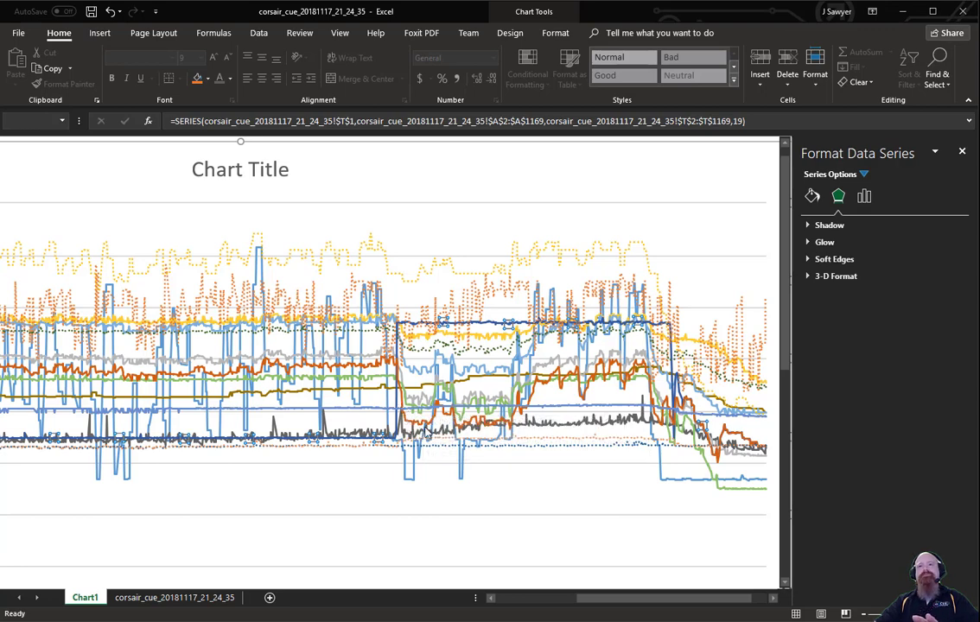
mouse_move(424, 436)
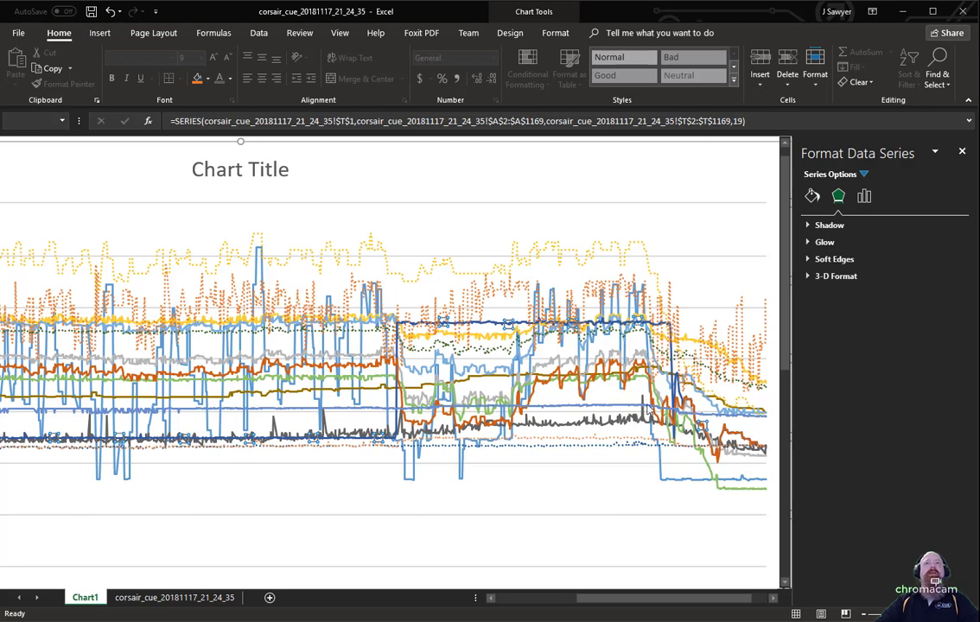
mouse_move(649, 412)
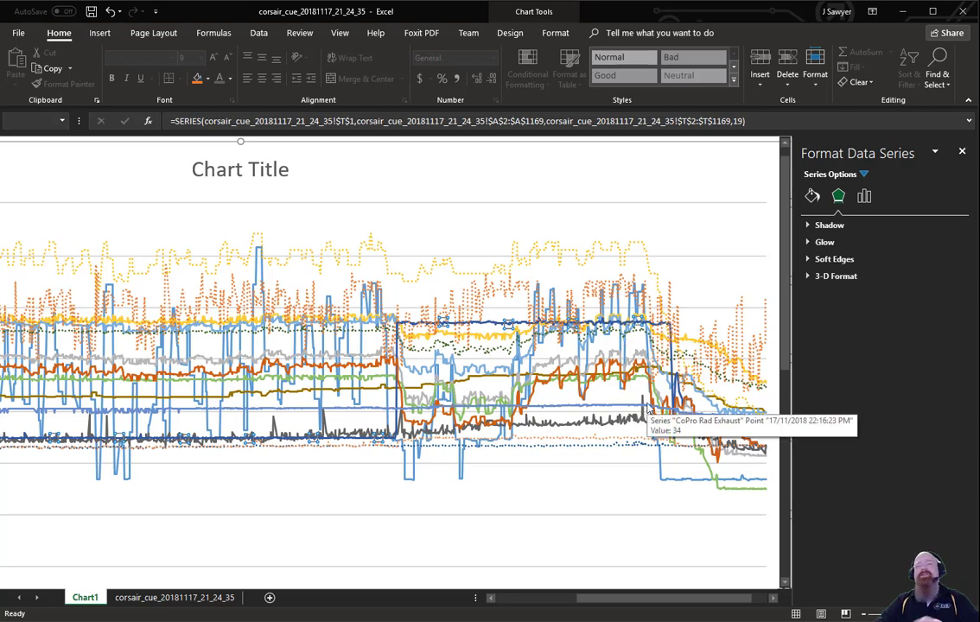
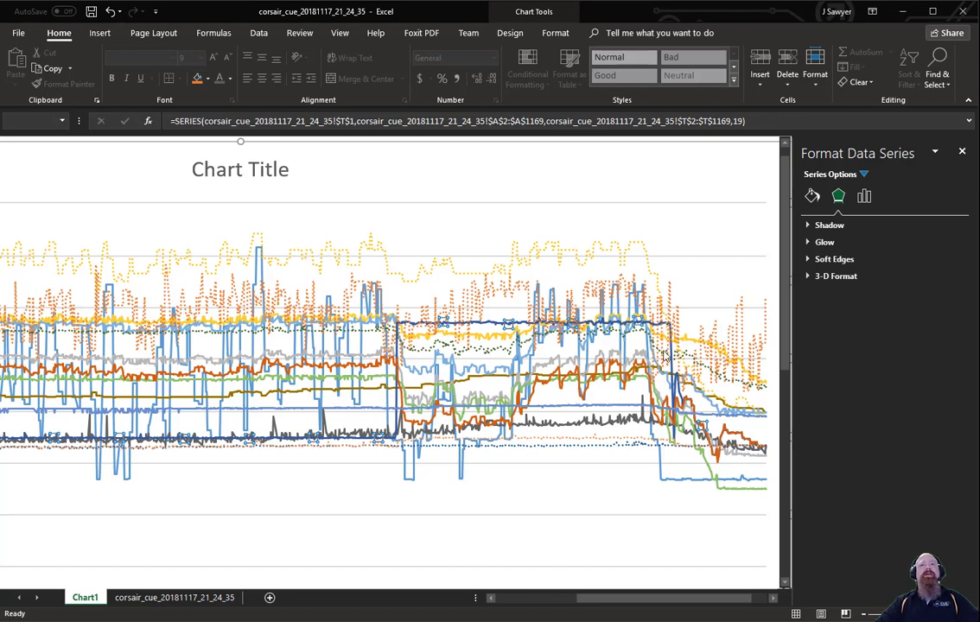
mouse_move(669, 347)
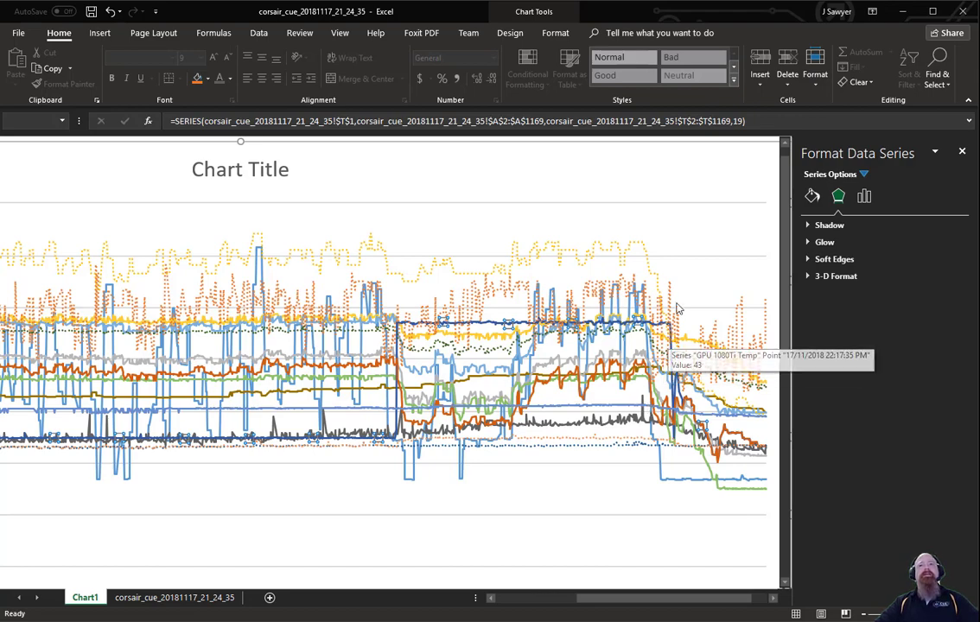
scroll(635, 352, "left", 3)
scroll(635, 353, "up", 1)
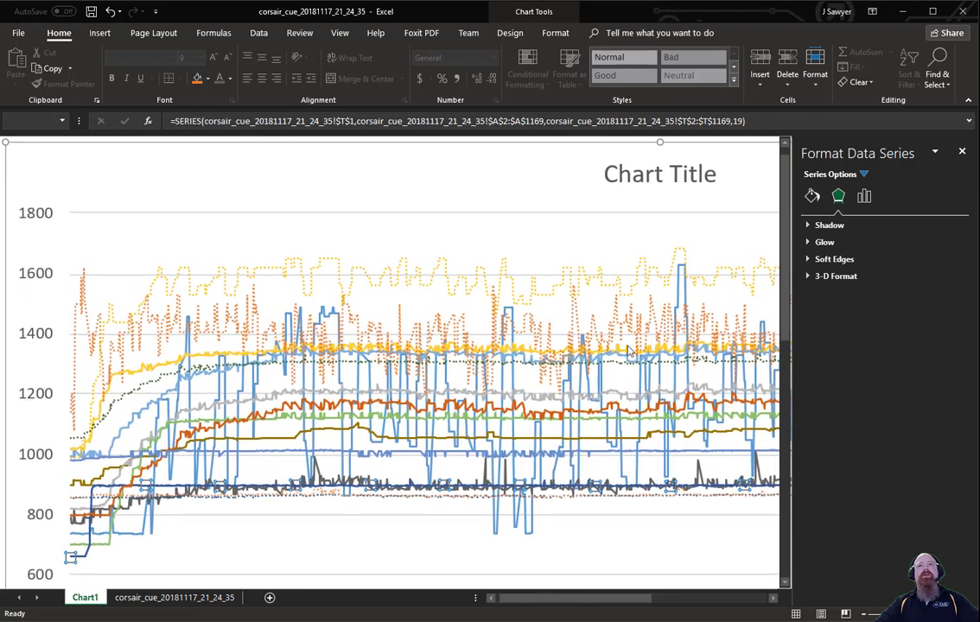
scroll(605, 350, "up", 1)
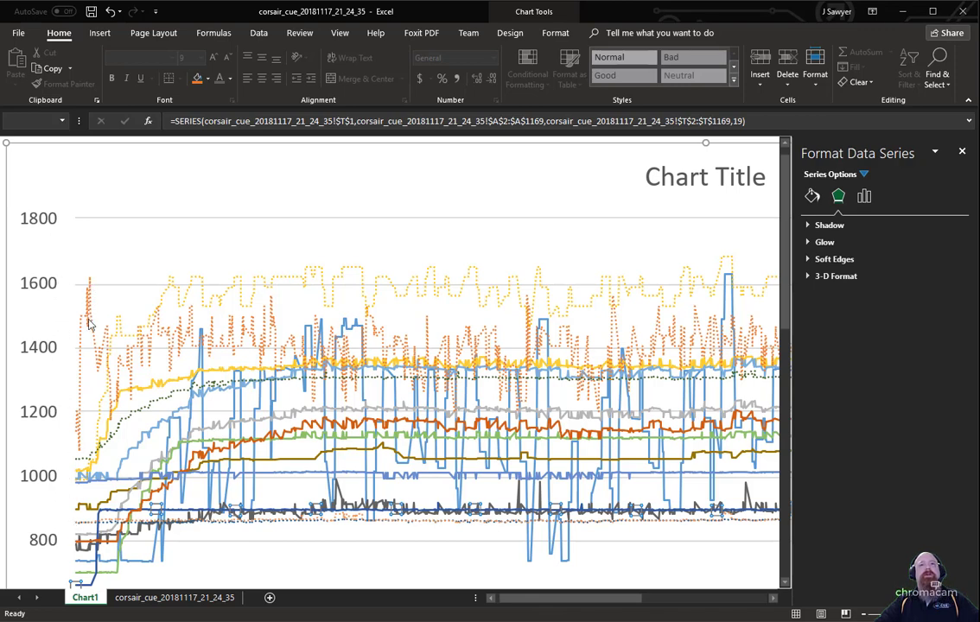
left_click_drag(615, 598, 767, 554)
left_click(728, 154)
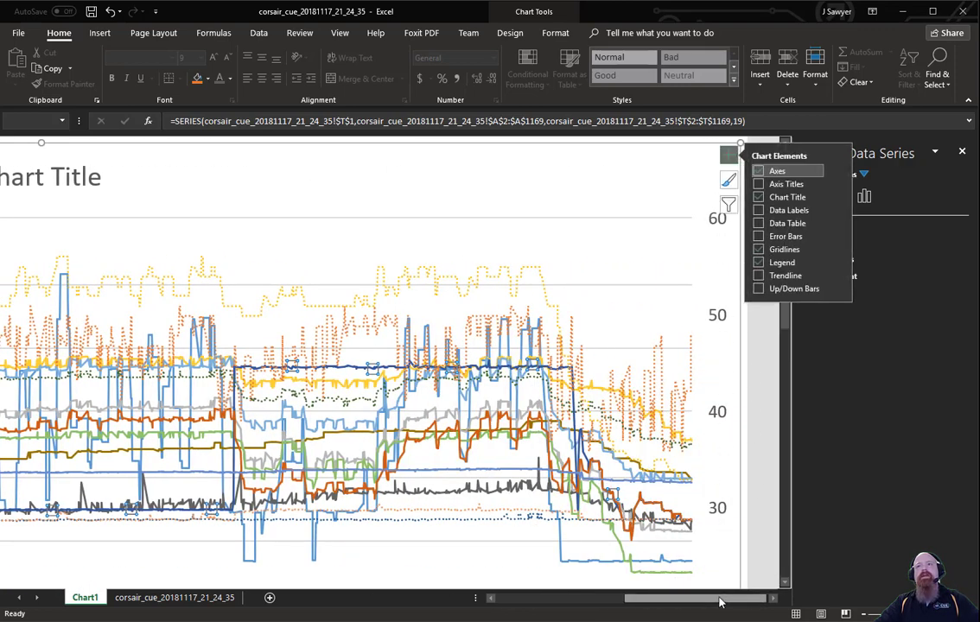
left_click_drag(721, 602, 700, 602)
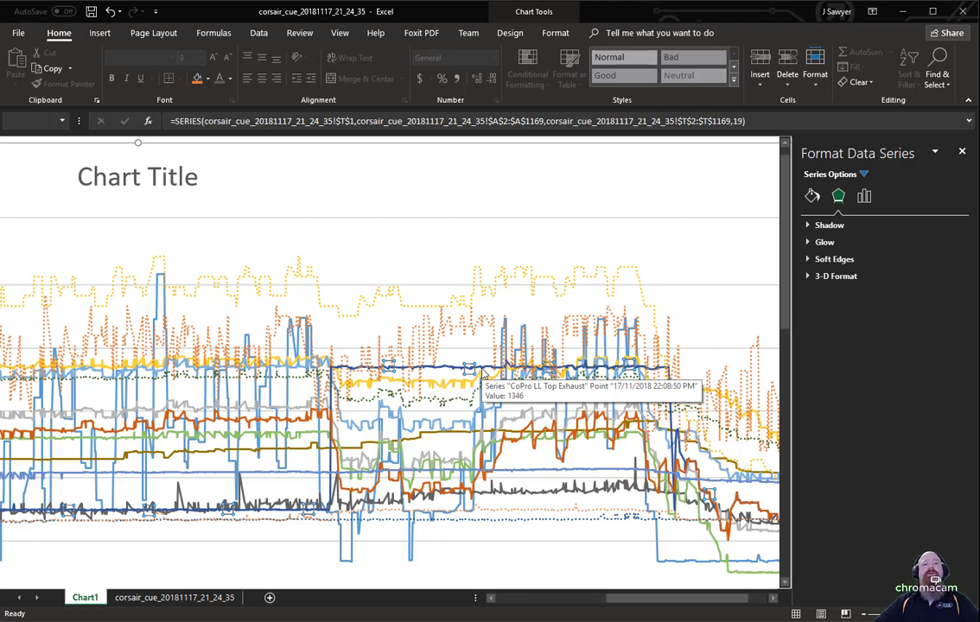
- Create a copy of the Chart1 sheet in the same workbook, placed before Chart1
right_click(86, 599)
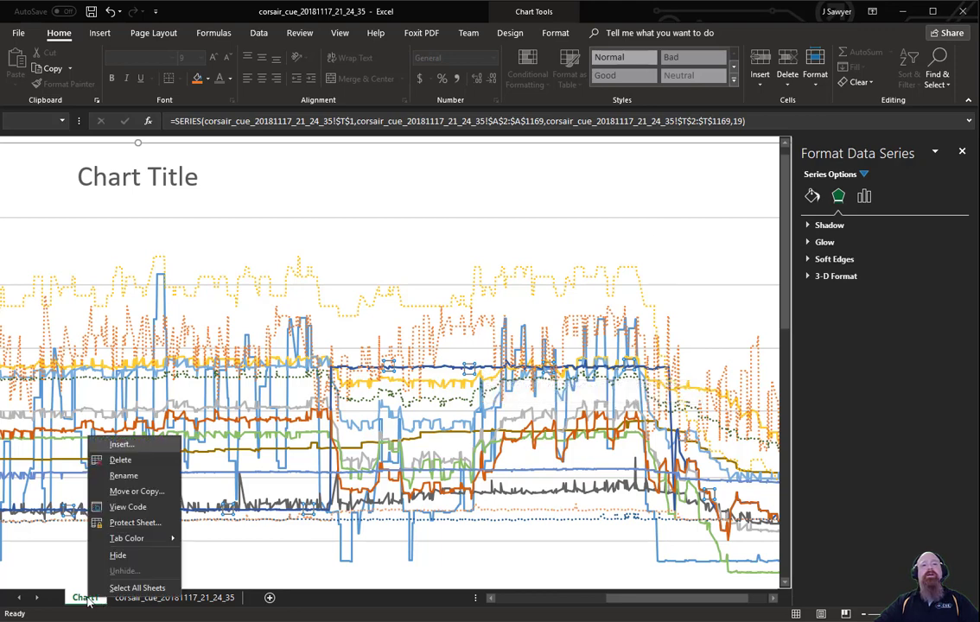
left_click(130, 491)
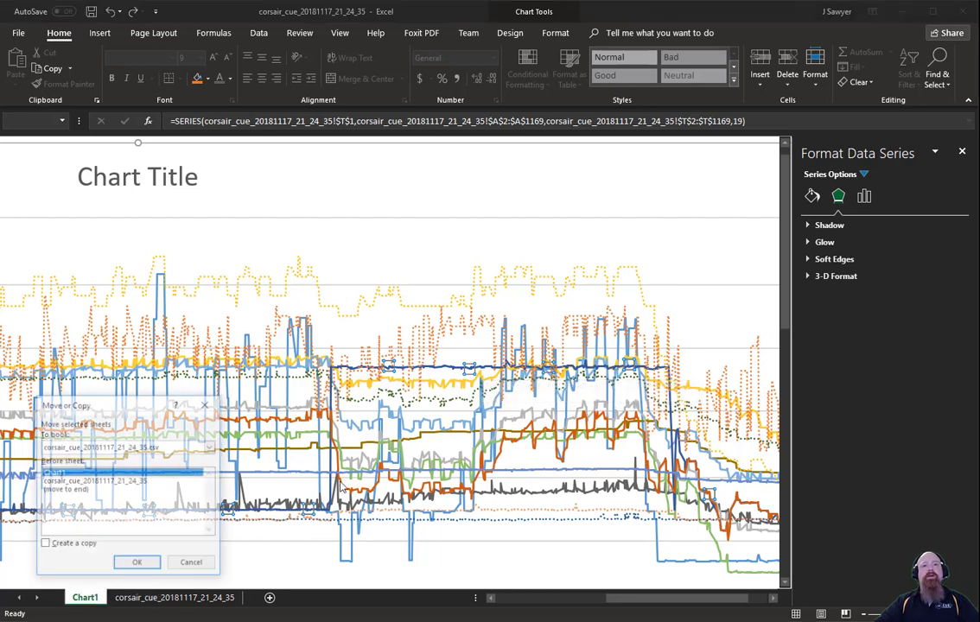
left_click(84, 547)
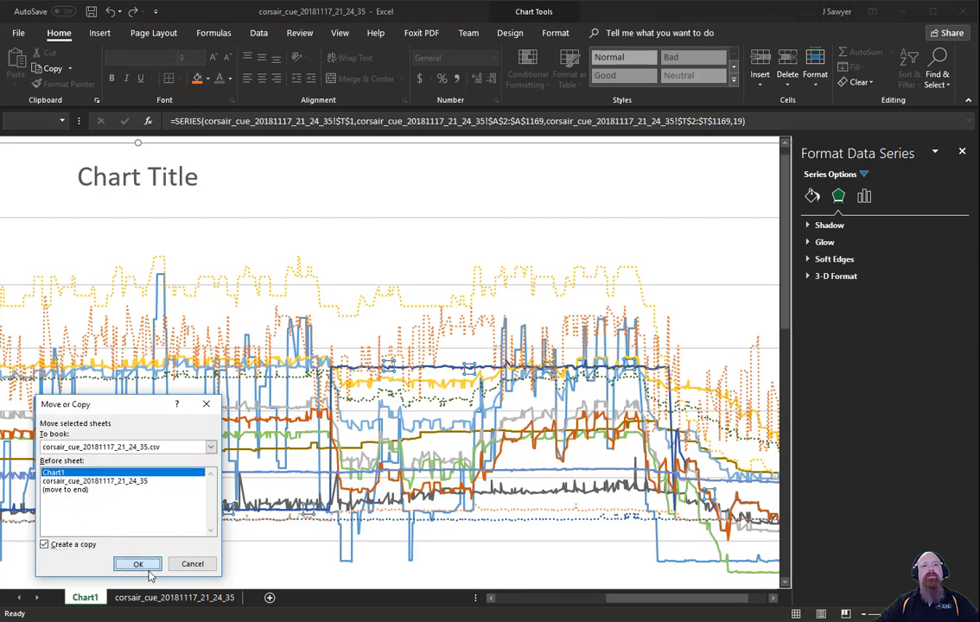
left_click(138, 563)
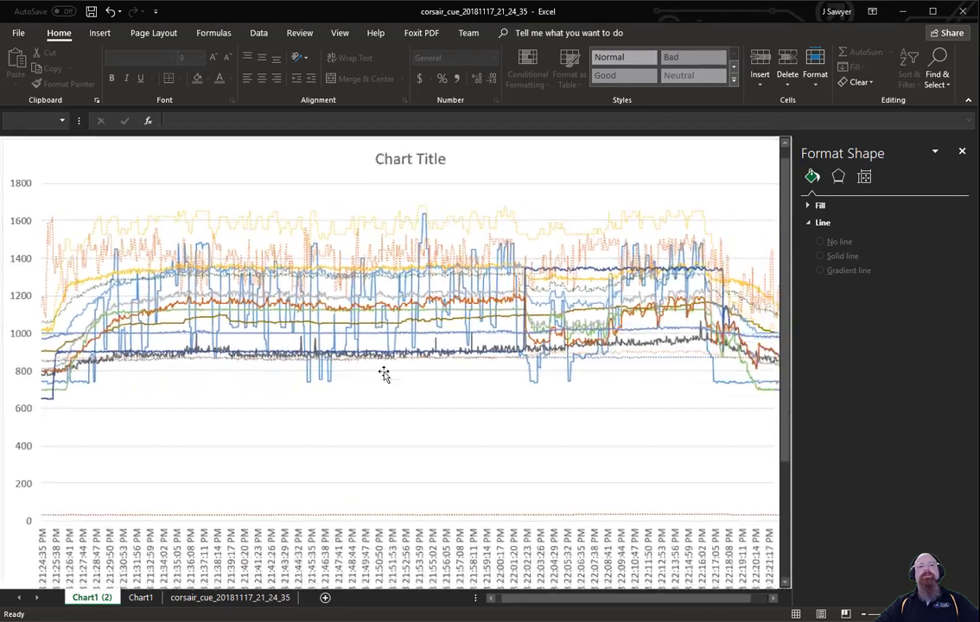
scroll(400, 360, "down", 1)
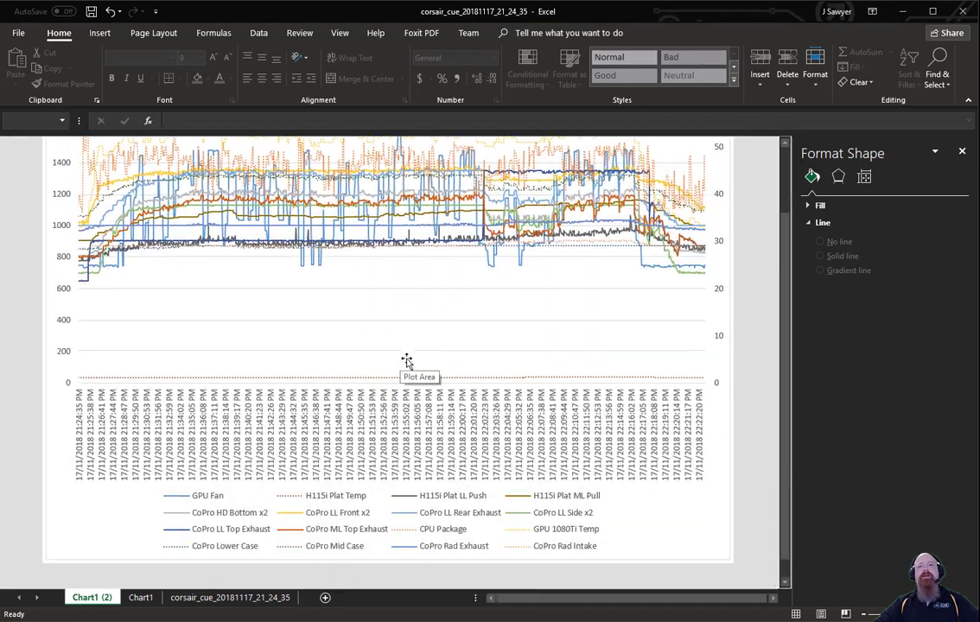
- Open the chart copy's data source selection and exclude the GPU 1080Ti Temp and GPU Fan series, keeping CPU Package
right_click(400, 500)
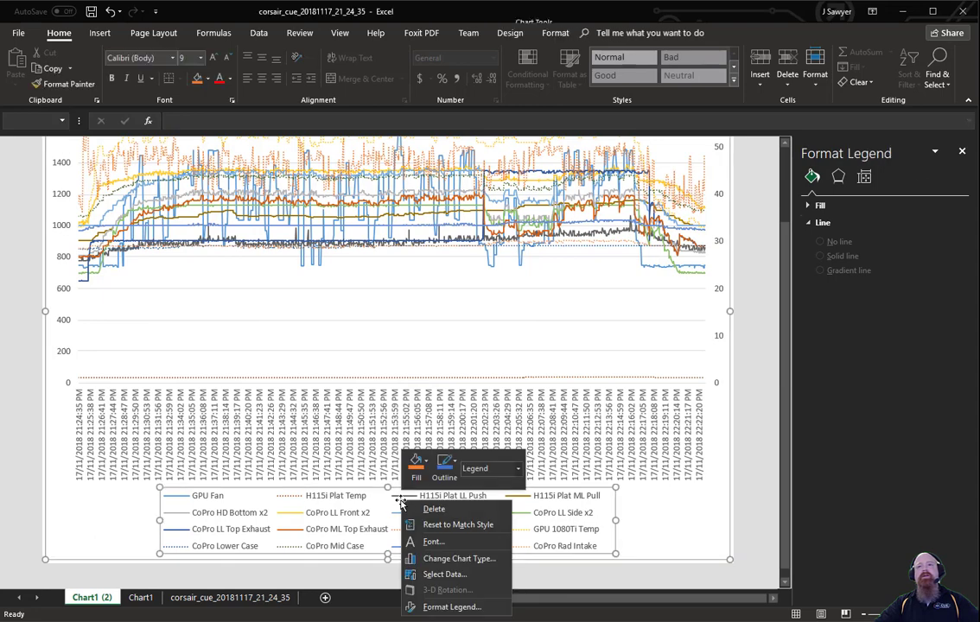
left_click(475, 575)
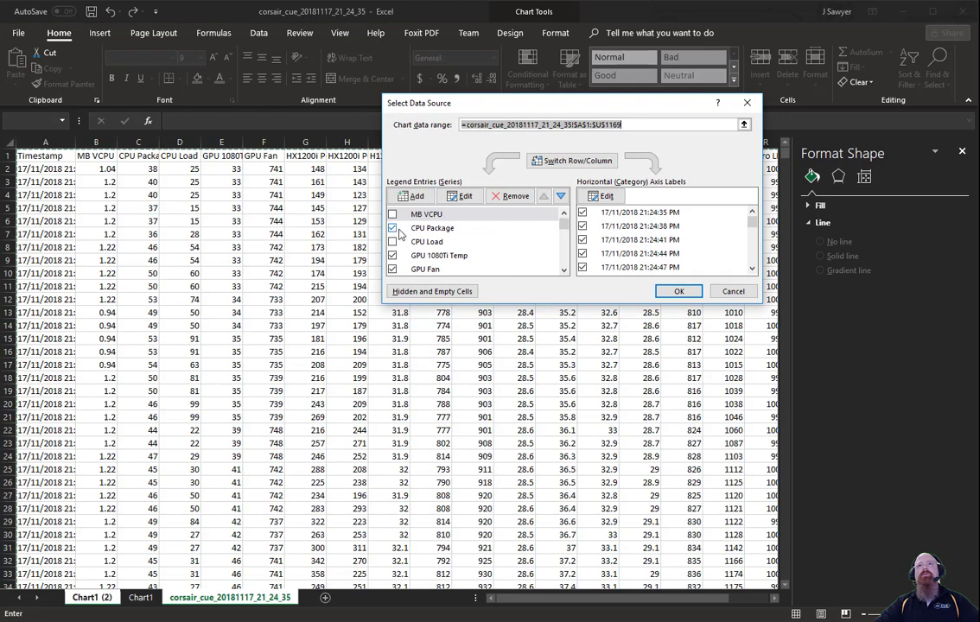
left_click(432, 228)
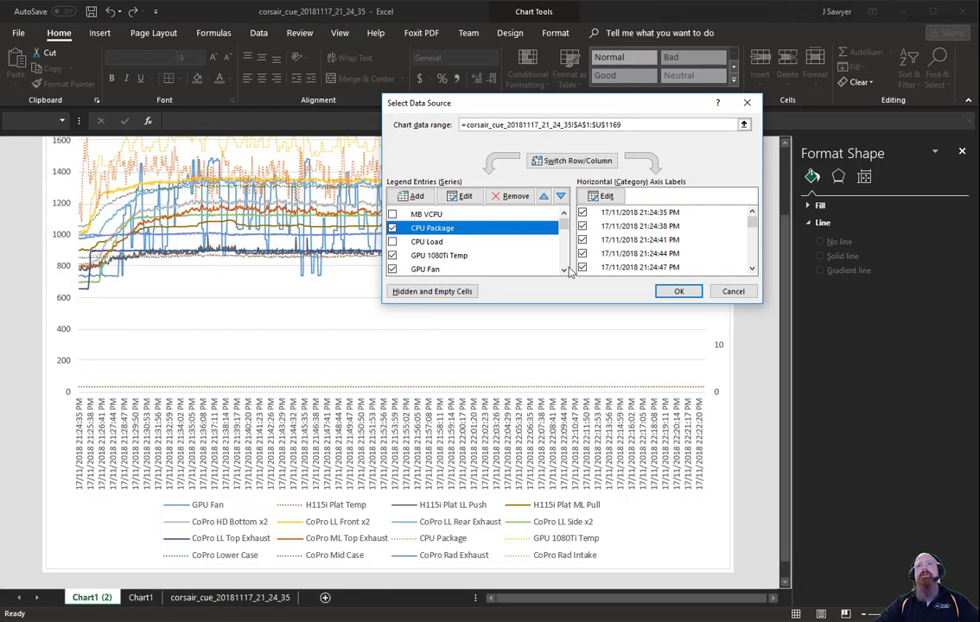
scroll(566, 272, "down", 1)
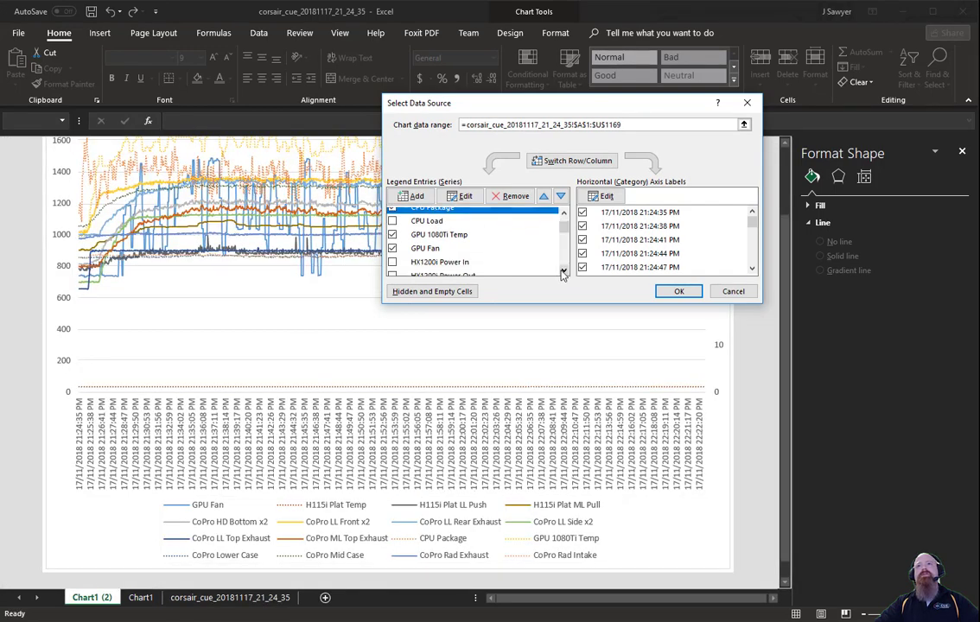
left_click(393, 236)
left_click(392, 248)
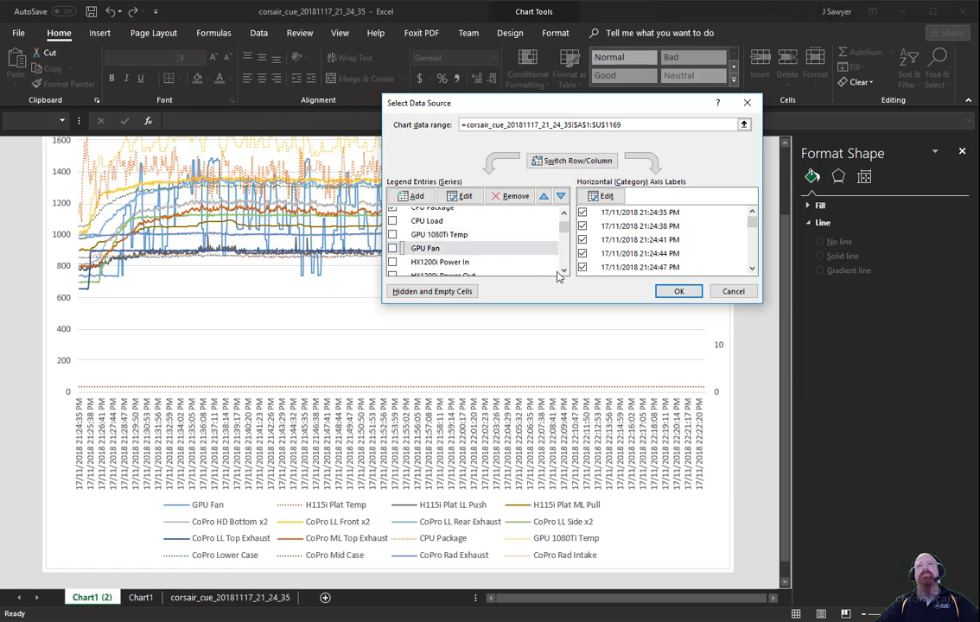
- Exclude the CoPro Lower Case and CoPro Mid Case series from the chart's data source
scroll(563, 274, "down", 3)
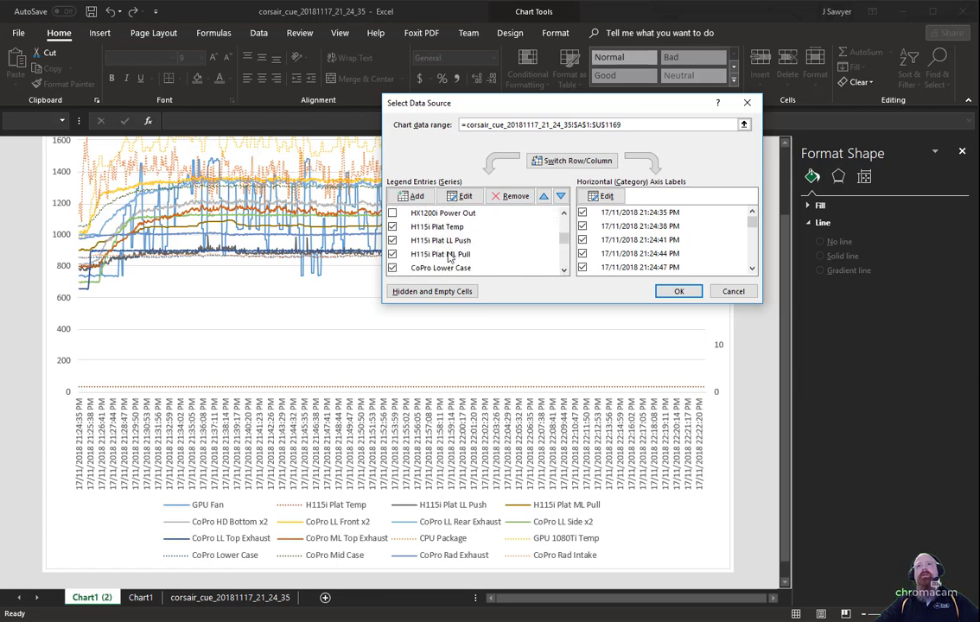
left_click(562, 270)
left_click(563, 270)
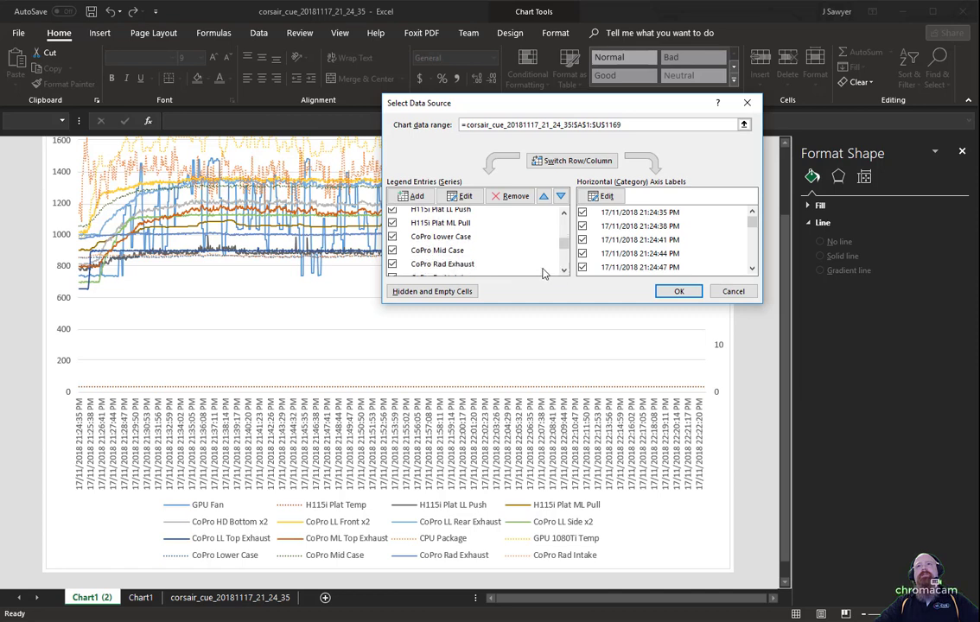
left_click(392, 236)
left_click(393, 250)
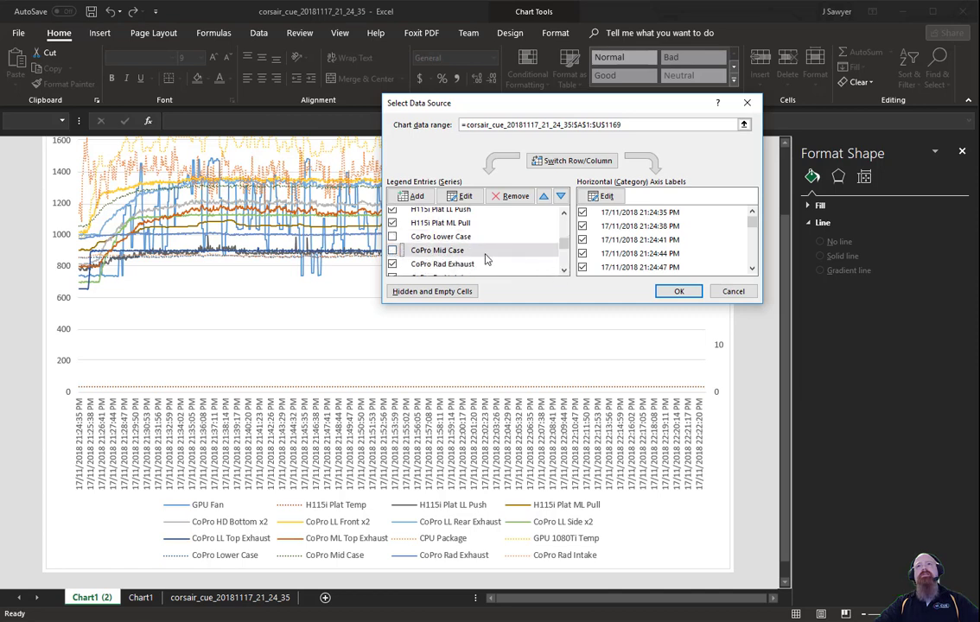
- Exclude CoPro HD Bottom x2, LL Front x2, LL Rear Exhaust, LL Side x2, LL Top Exhaust and ML Top Exhaust, and apply the series selection
left_click(564, 271)
left_click(563, 270)
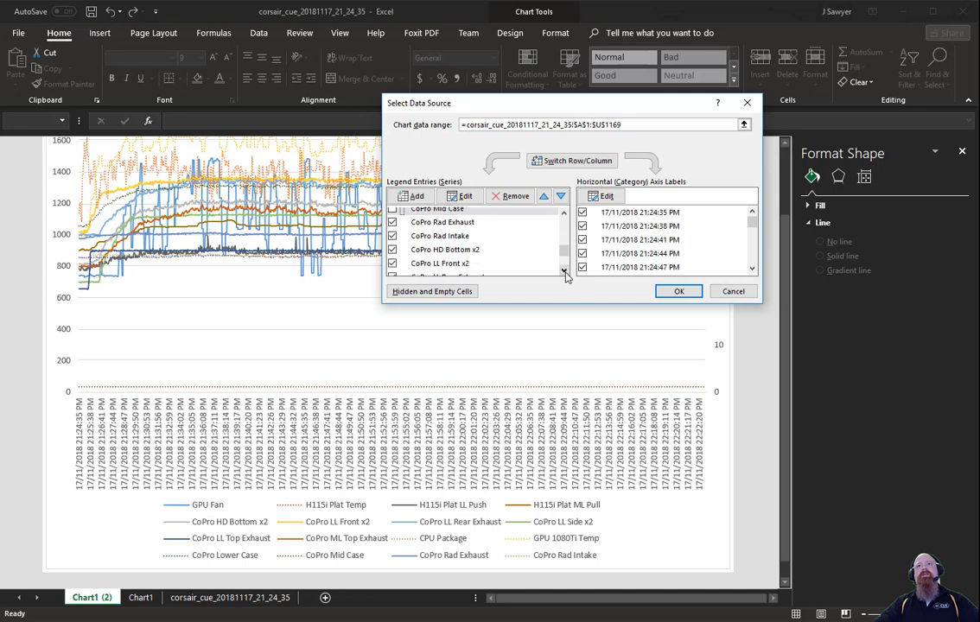
left_click(564, 270)
left_click(392, 217)
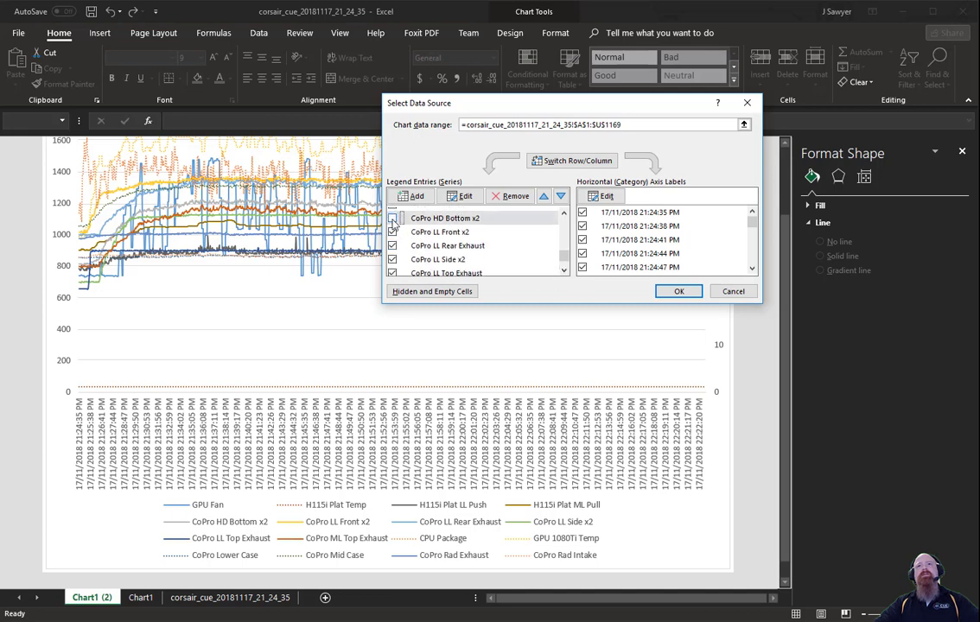
left_click(392, 246)
left_click(392, 259)
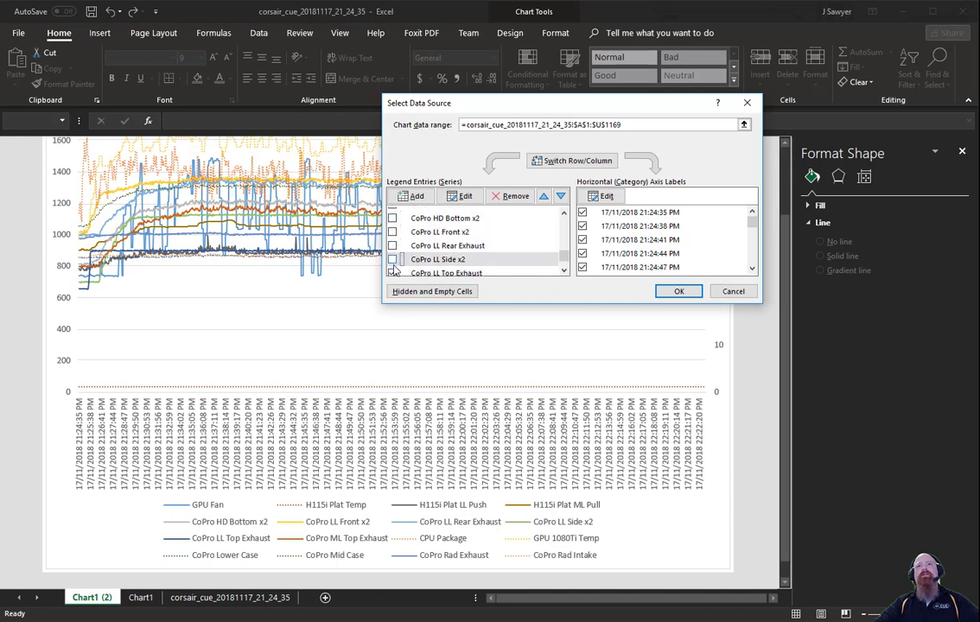
left_click(393, 273)
left_click(563, 271)
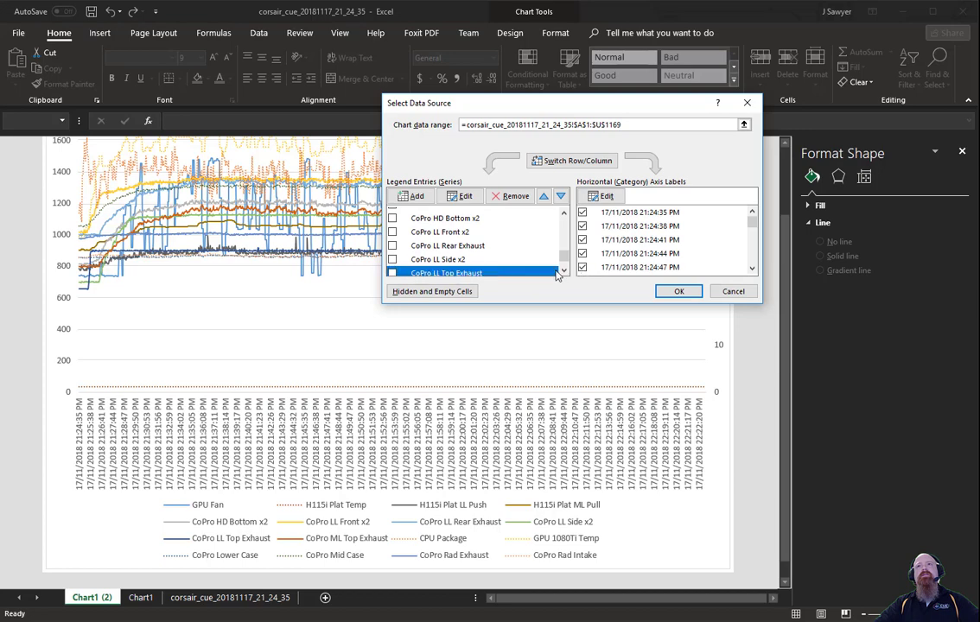
left_click(563, 271)
left_click(394, 270)
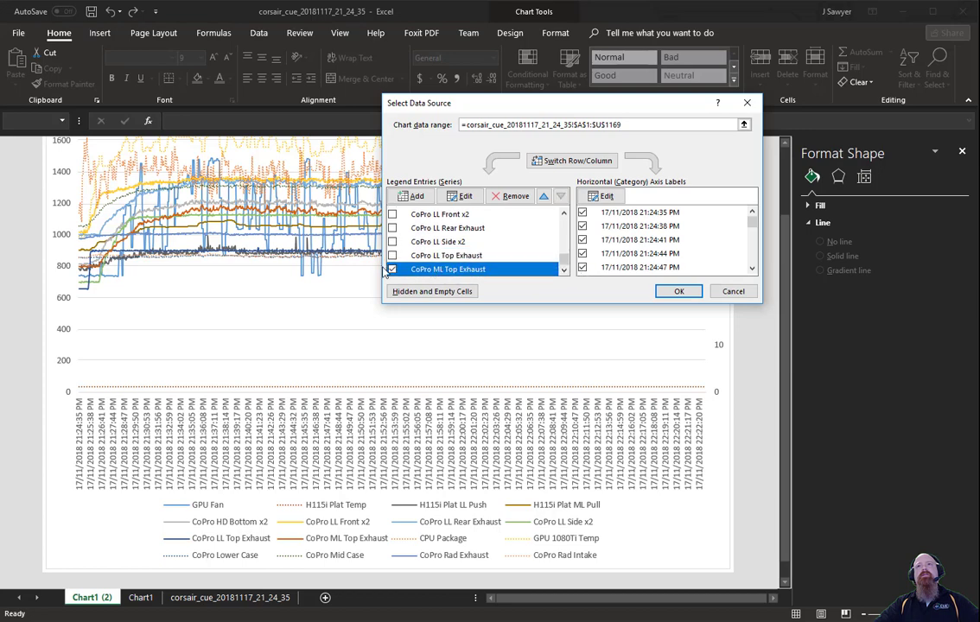
left_click(393, 270)
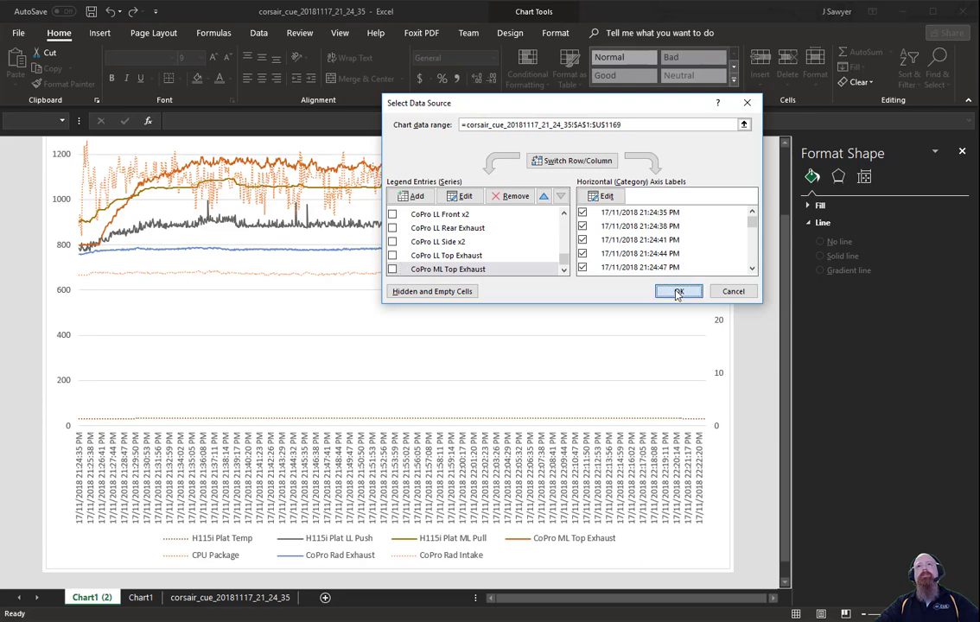
left_click(679, 291)
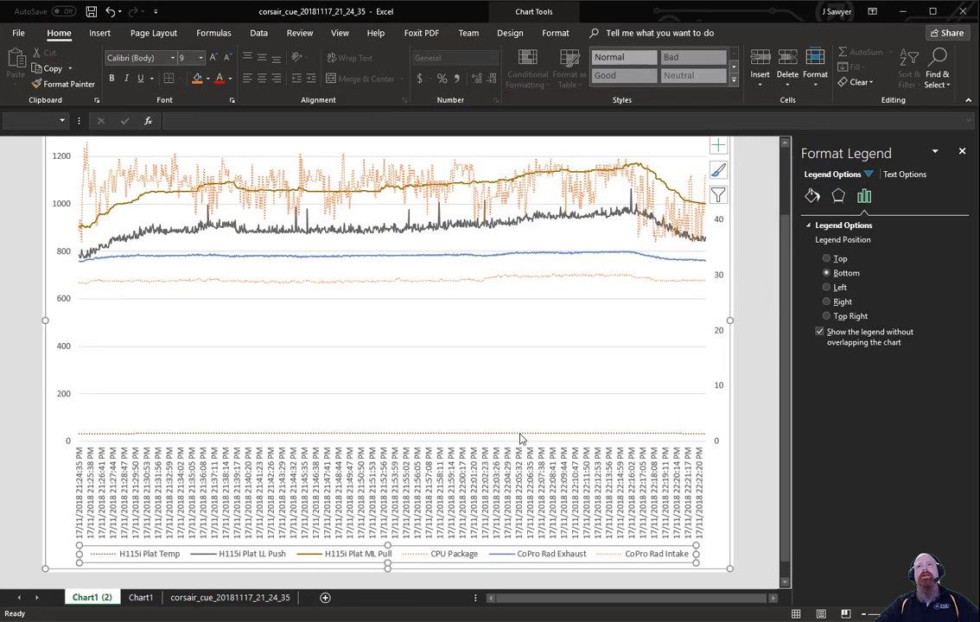
- Plot the H115i Plat Temp series on the secondary axis and compare it with the CoPro Rad Exhaust and CoPro Rad Intake lines
left_click(519, 433)
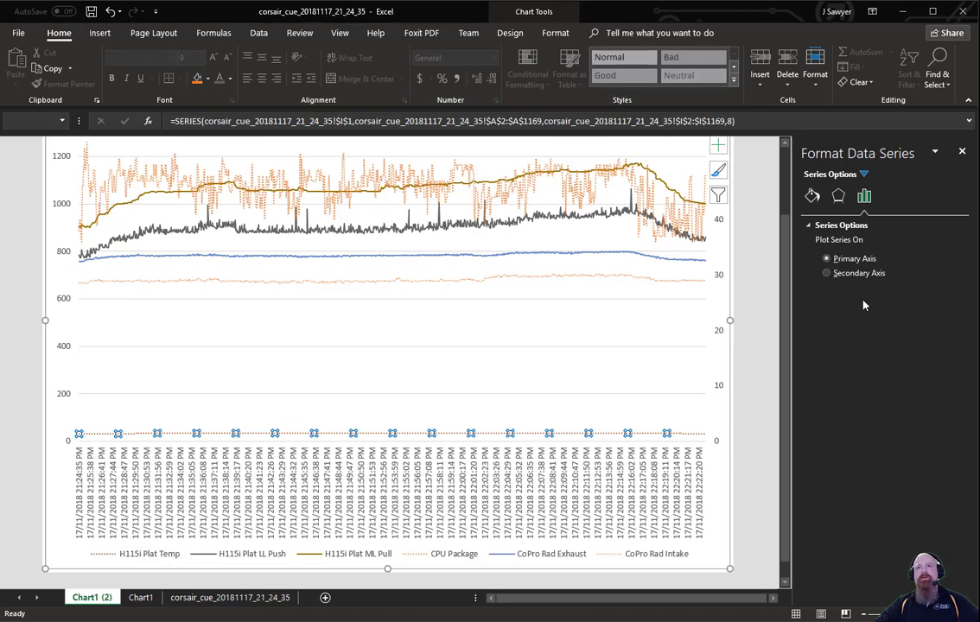
left_click(859, 274)
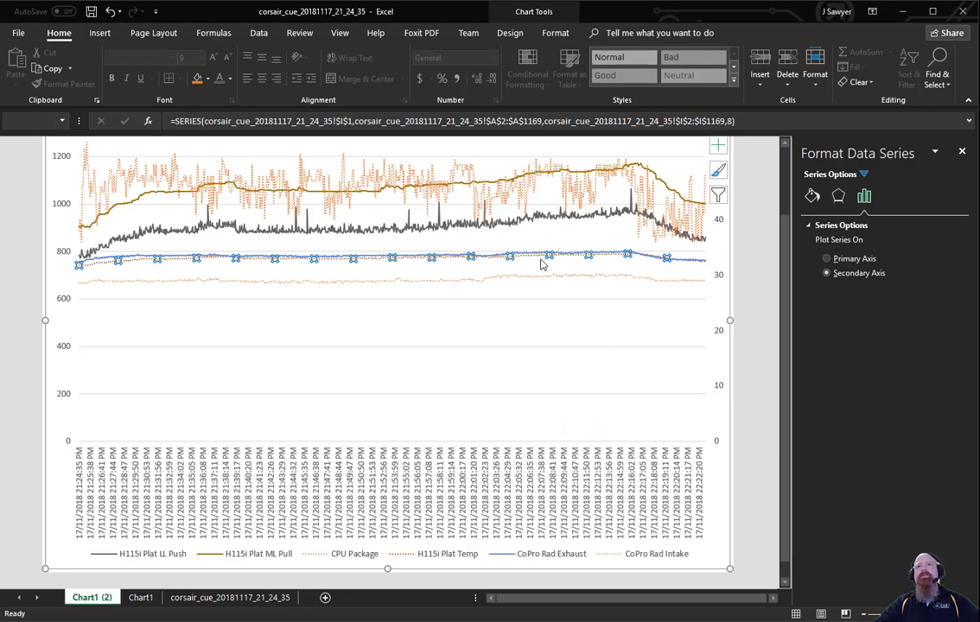
mouse_move(543, 259)
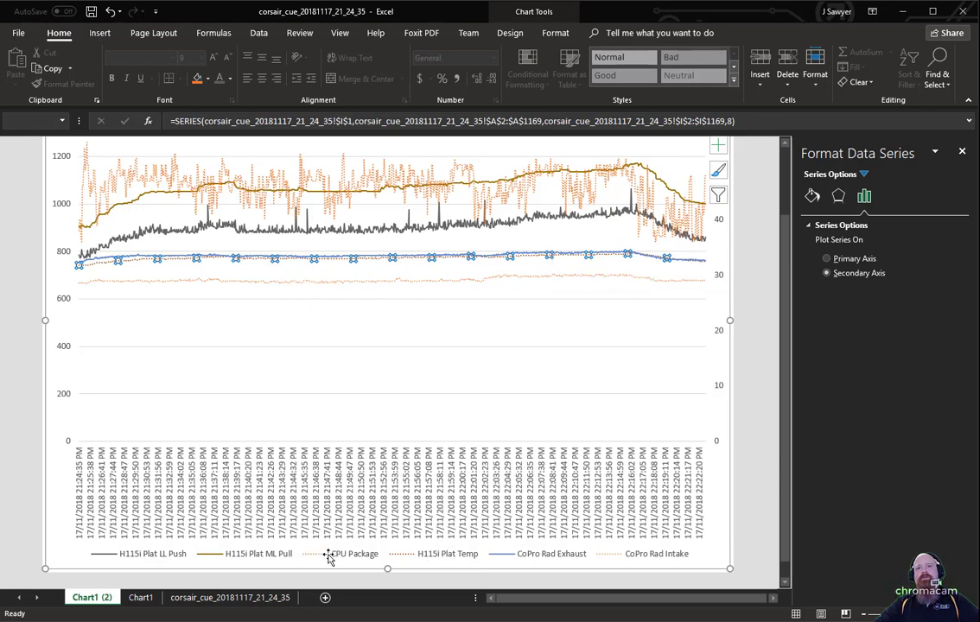
left_click(296, 558)
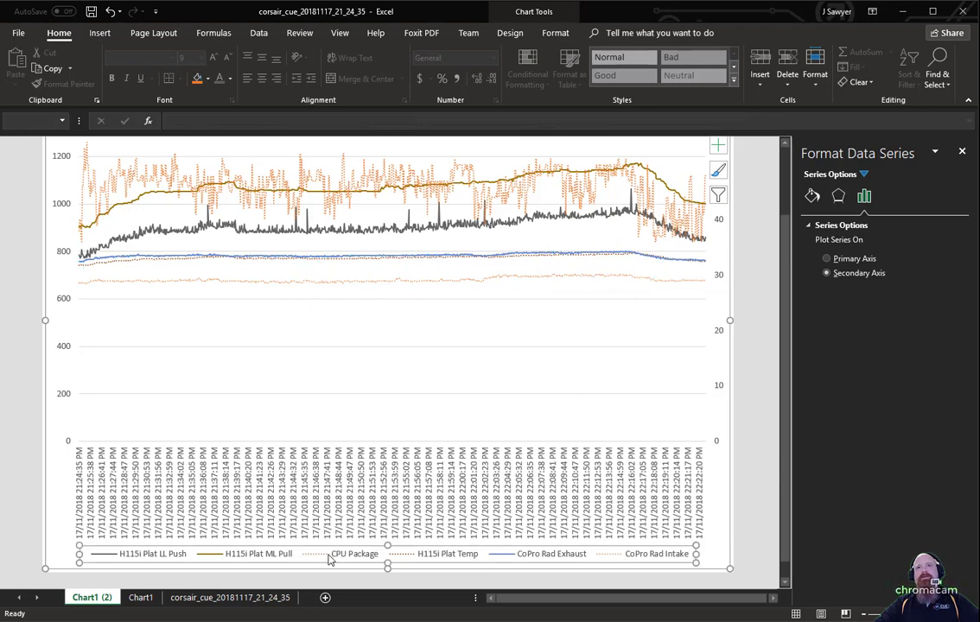
left_click(492, 282)
mouse_move(492, 278)
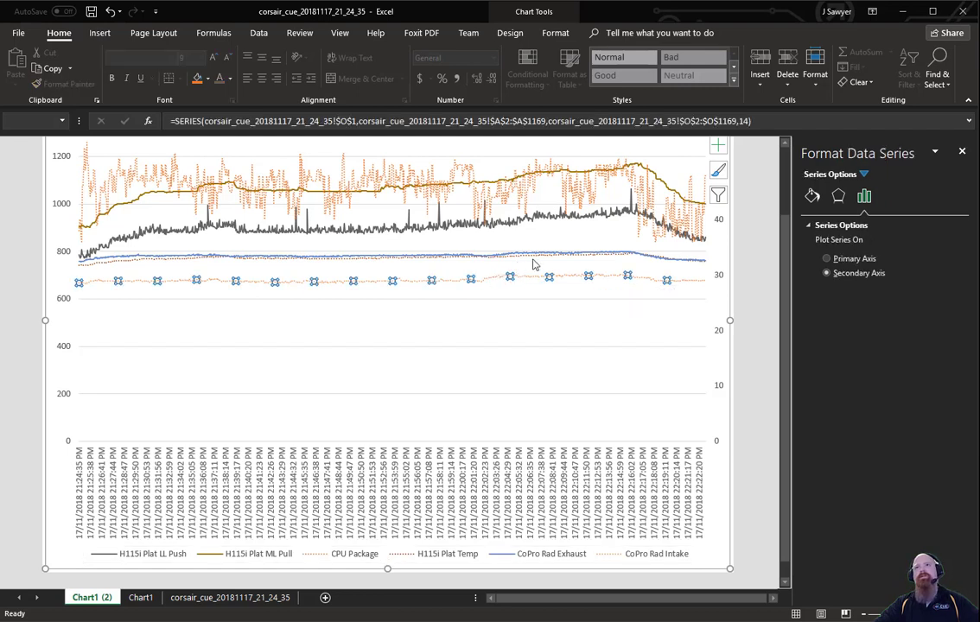
scroll(473, 232, "up", 1)
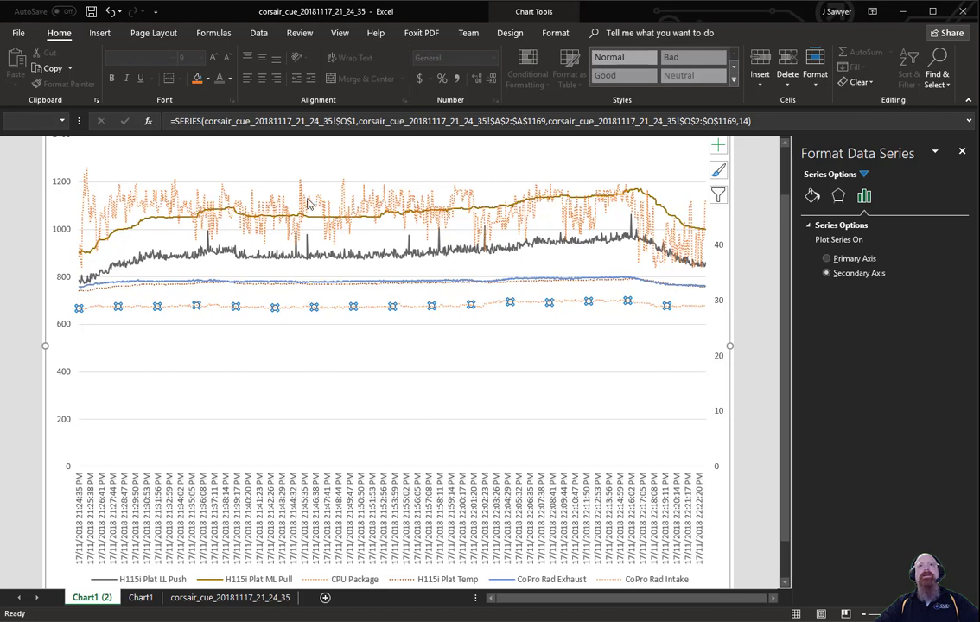
- Add a moving average trendline with a period of 10 to the CPU Package series
left_click(273, 178)
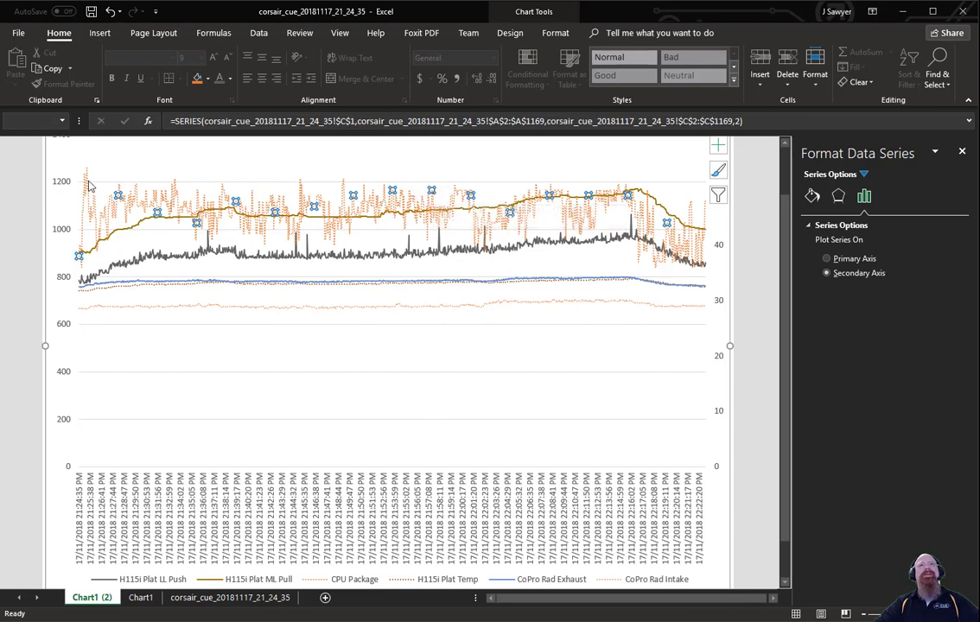
scroll(602, 216, "up", 2)
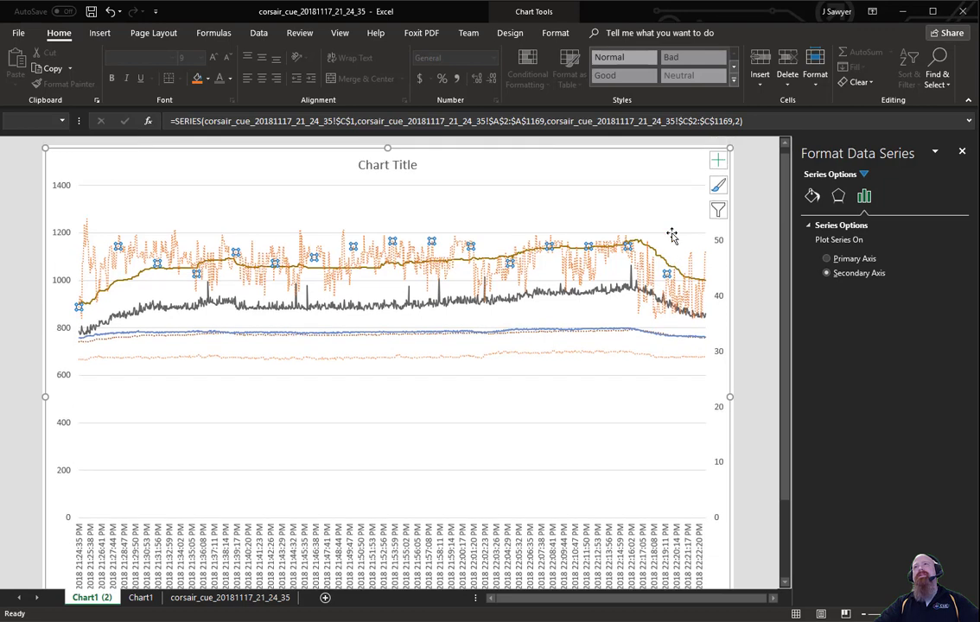
right_click(648, 277)
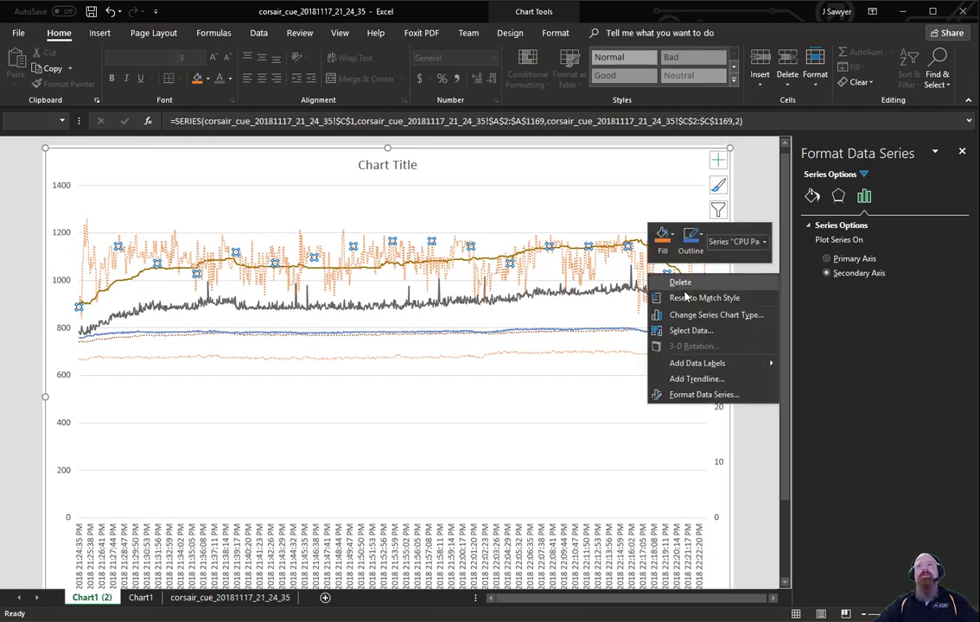
left_click(696, 380)
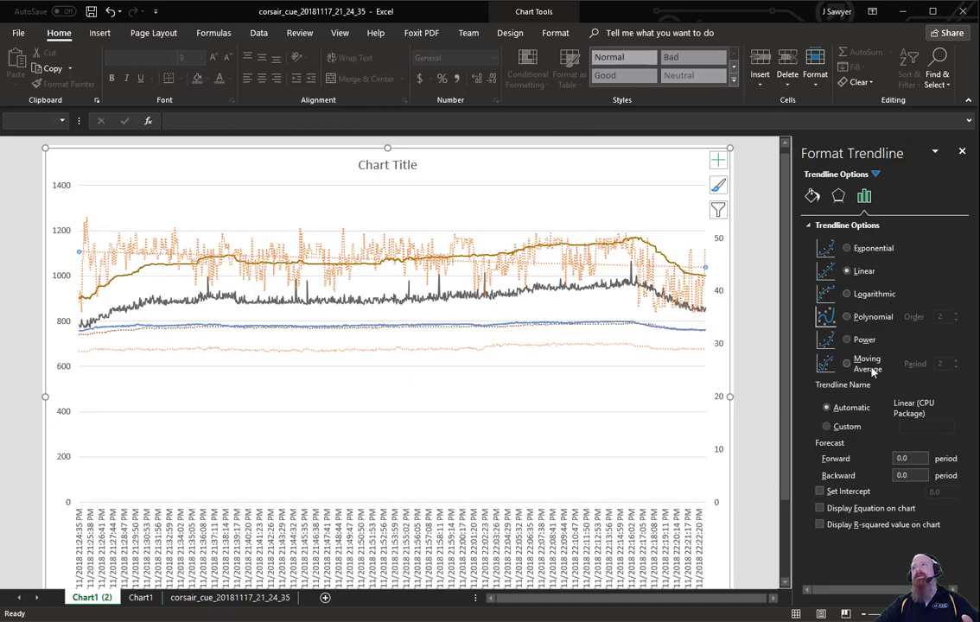
left_click(846, 364)
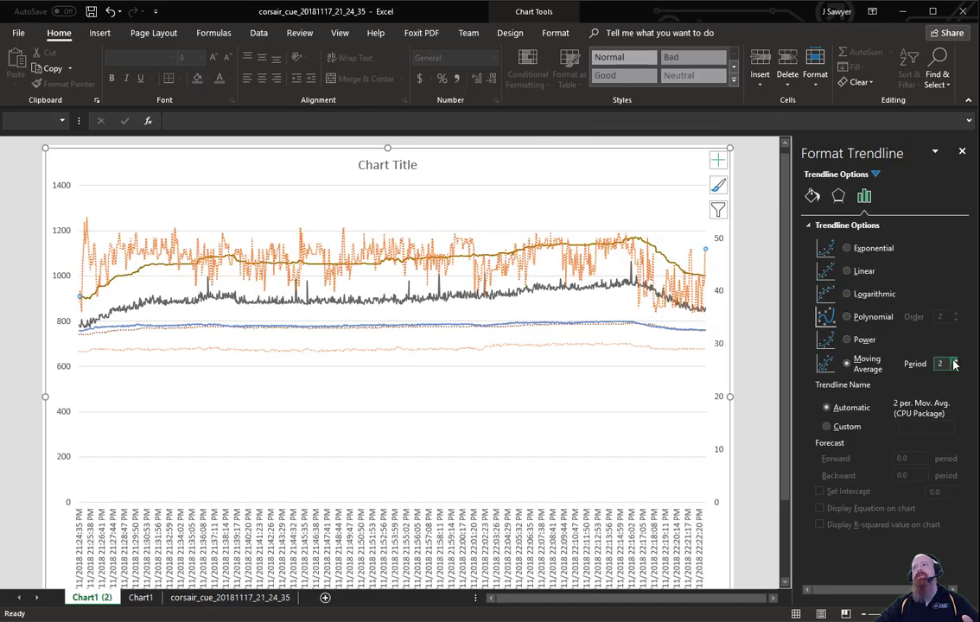
type("10")
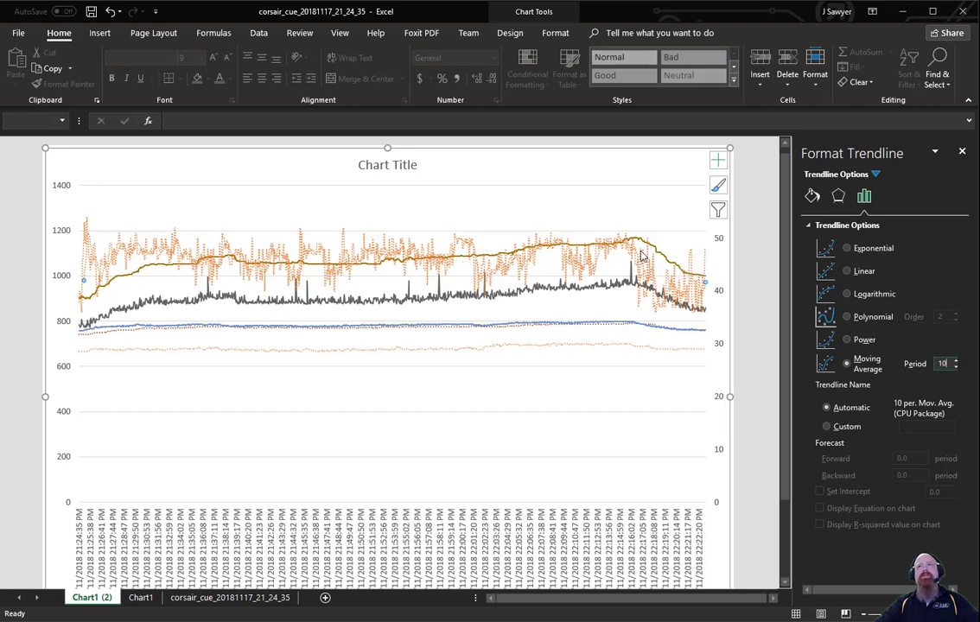
- Examine the CPU Package and H115i Plat LL Push lines, then compare CoPro Rad Exhaust and CoPro Rad Intake in the enlarged chart
left_click(557, 292)
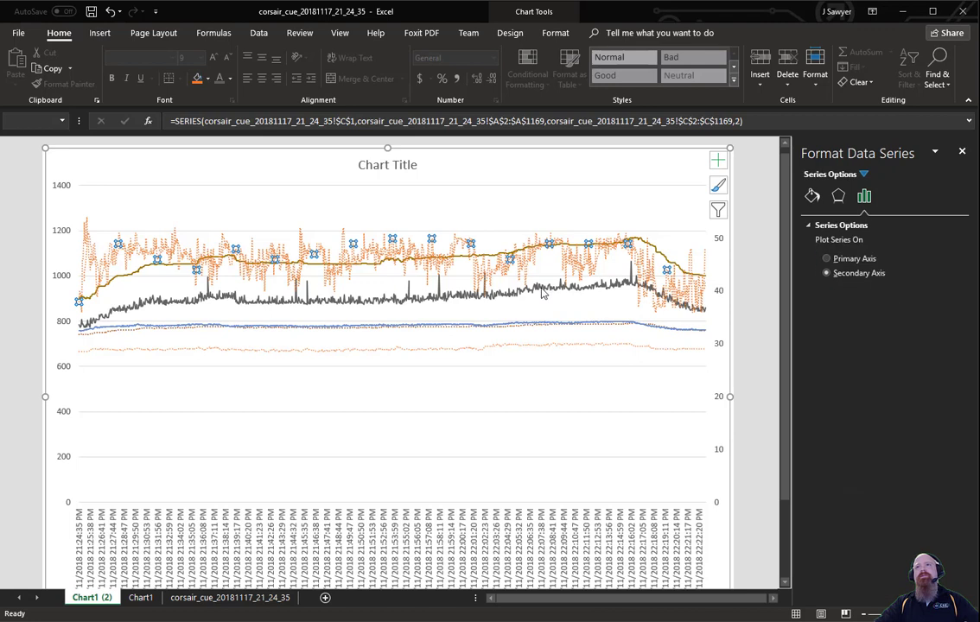
left_click(542, 294)
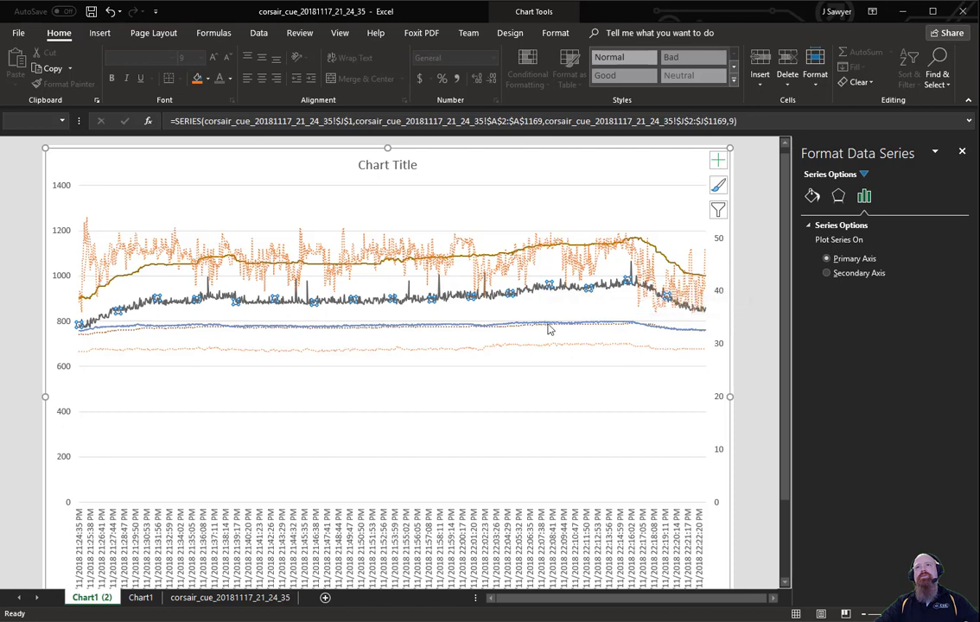
left_click(516, 326)
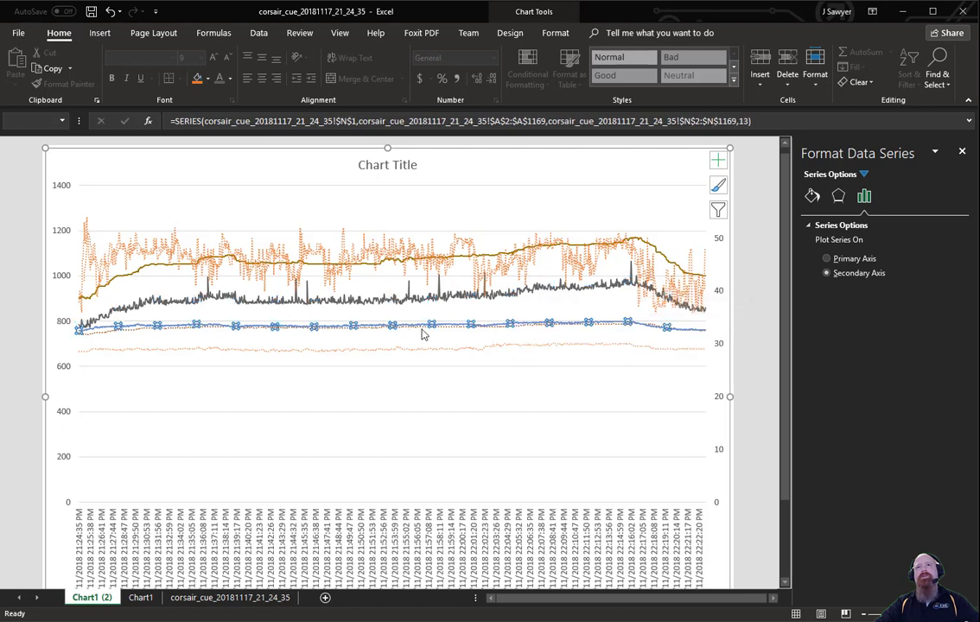
left_click(442, 350)
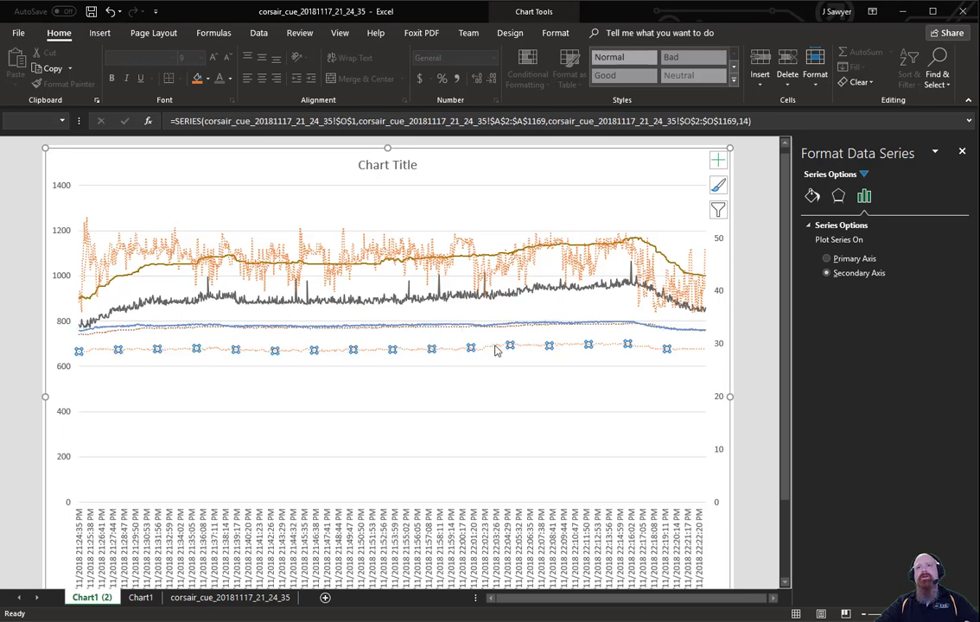
mouse_move(497, 350)
mouse_move(463, 331)
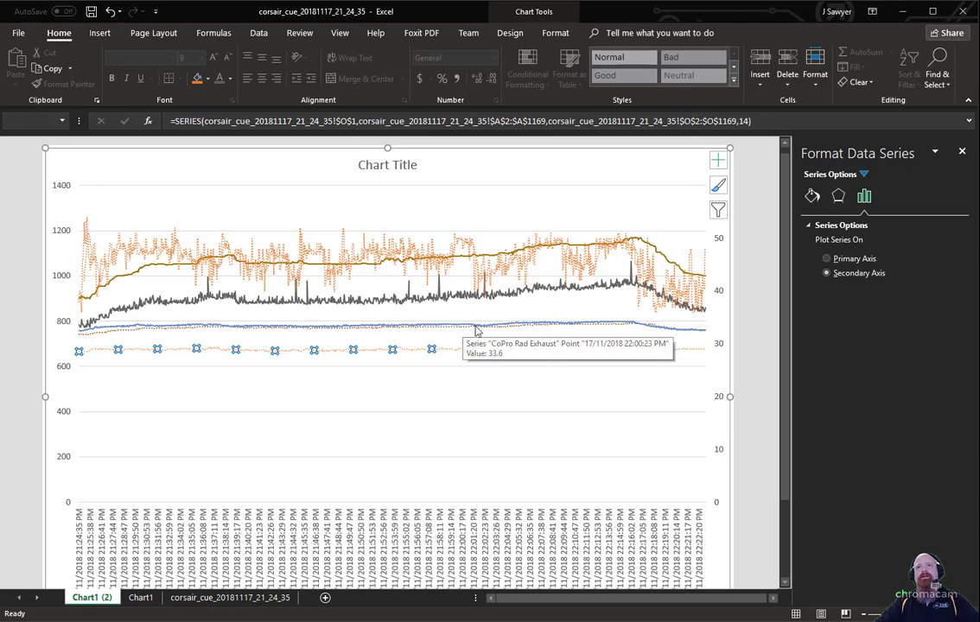
scroll(518, 352, "up", 1)
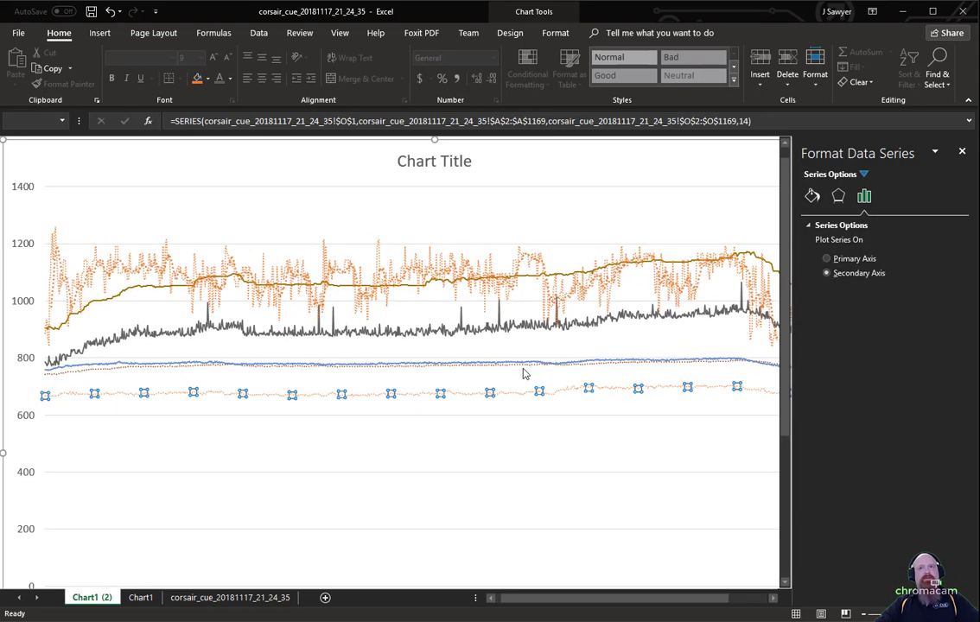
left_click(555, 408)
scroll(553, 404, "up", 1)
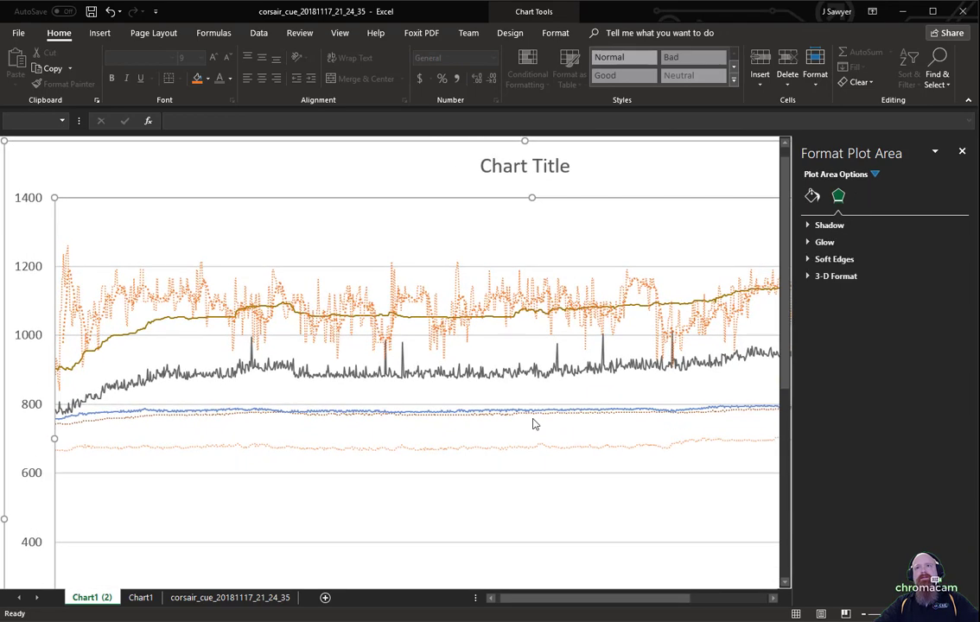
left_click(533, 415)
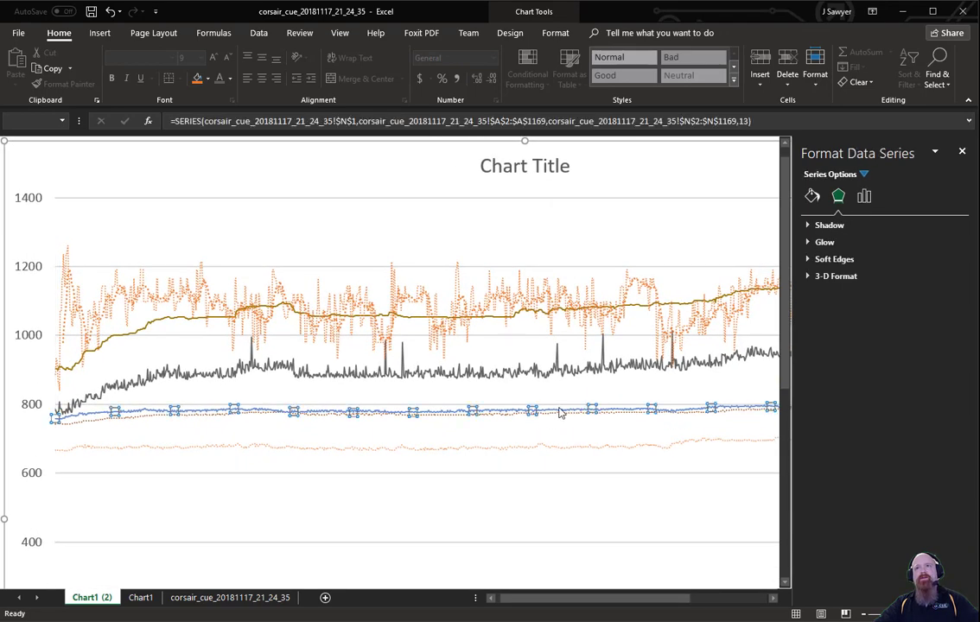
- Inspect a point on the CoPro Rad Exhaust line and compare that line with the dotted line just beneath it
left_click(557, 413)
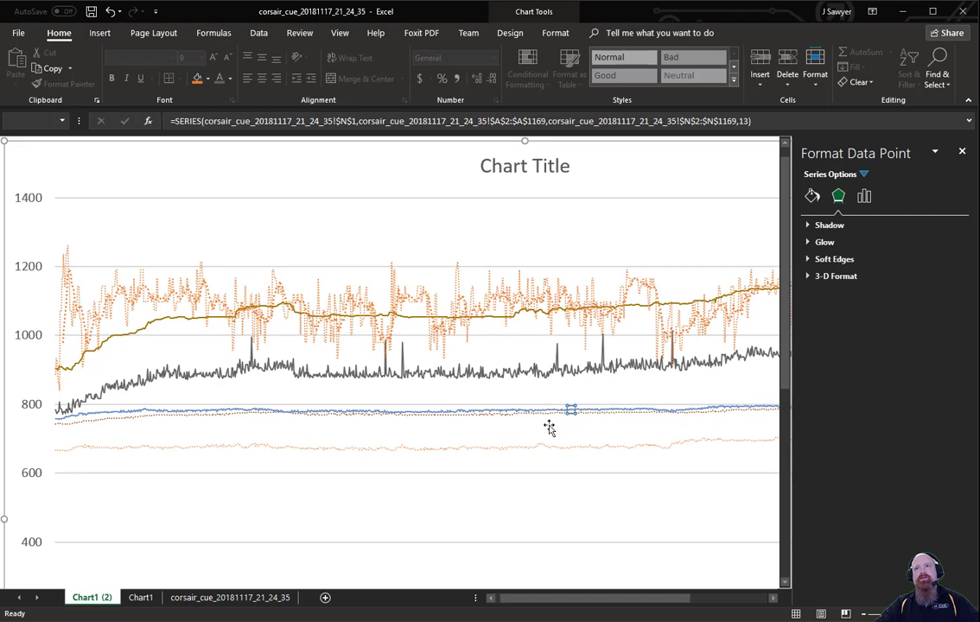
left_click(540, 426)
mouse_move(222, 420)
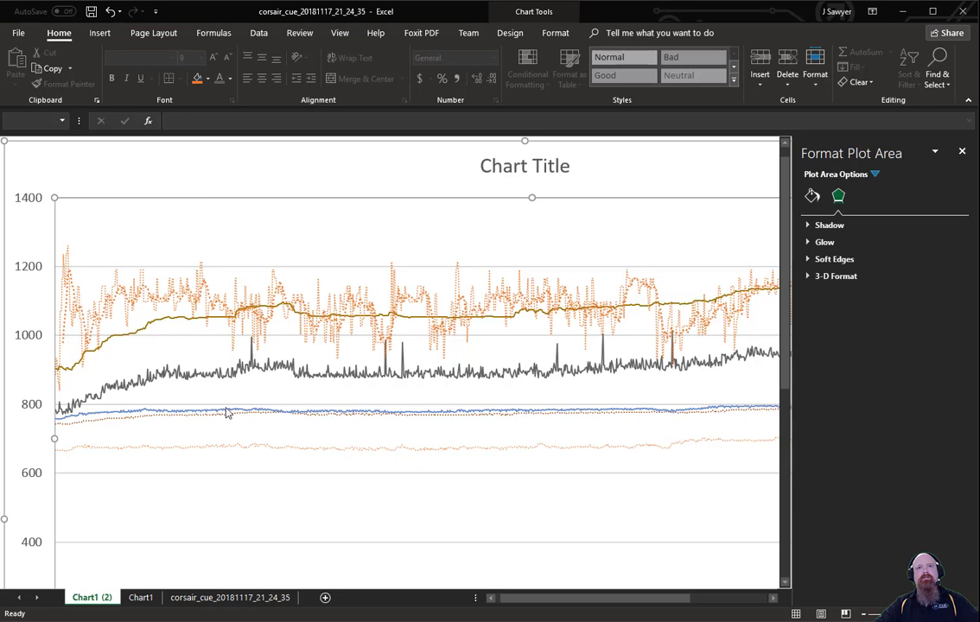
- Format the H115i Plat Temp series line with the standard Red color and a dashed style, keeping the complex chart formatting
scroll(227, 413, "down", 7)
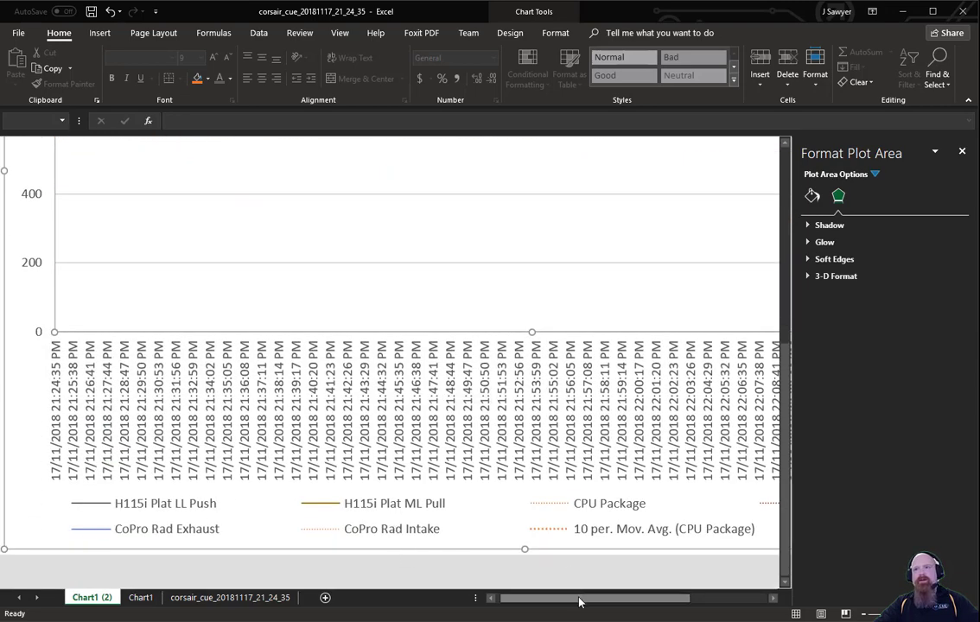
left_click_drag(579, 603, 613, 605)
left_click(664, 505)
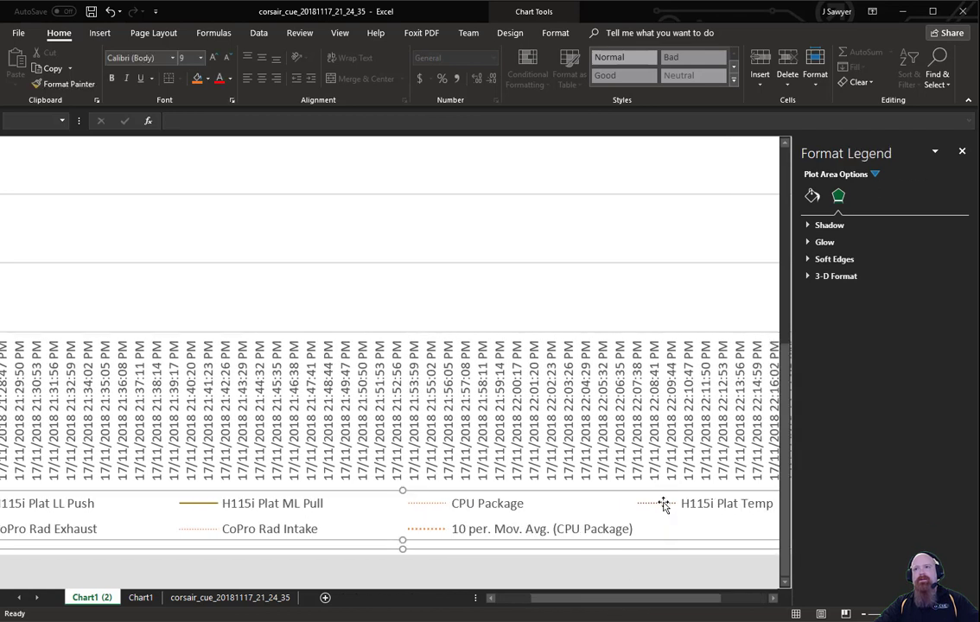
left_click(664, 506)
right_click(663, 504)
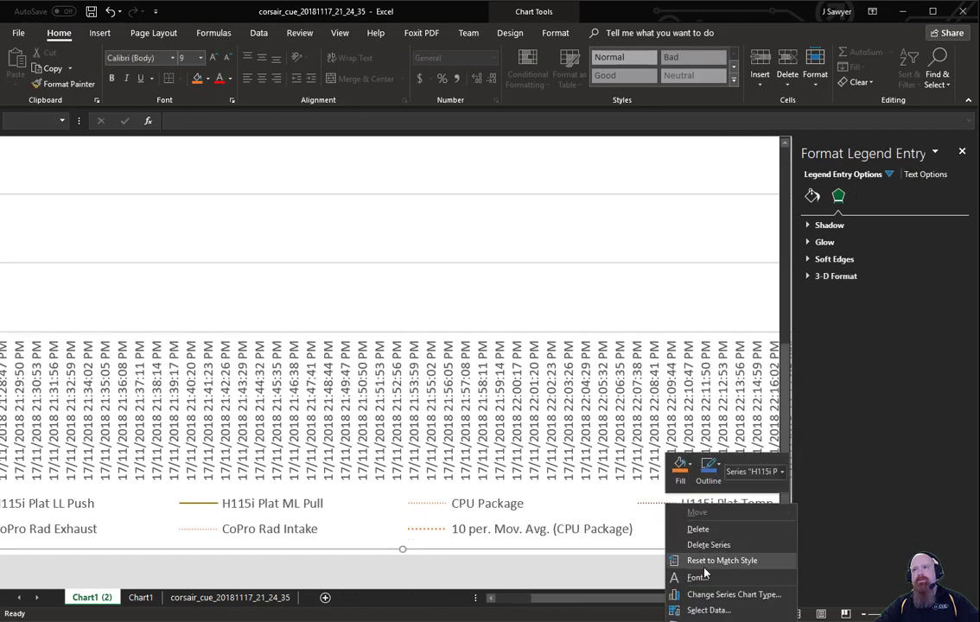
left_click(726, 618)
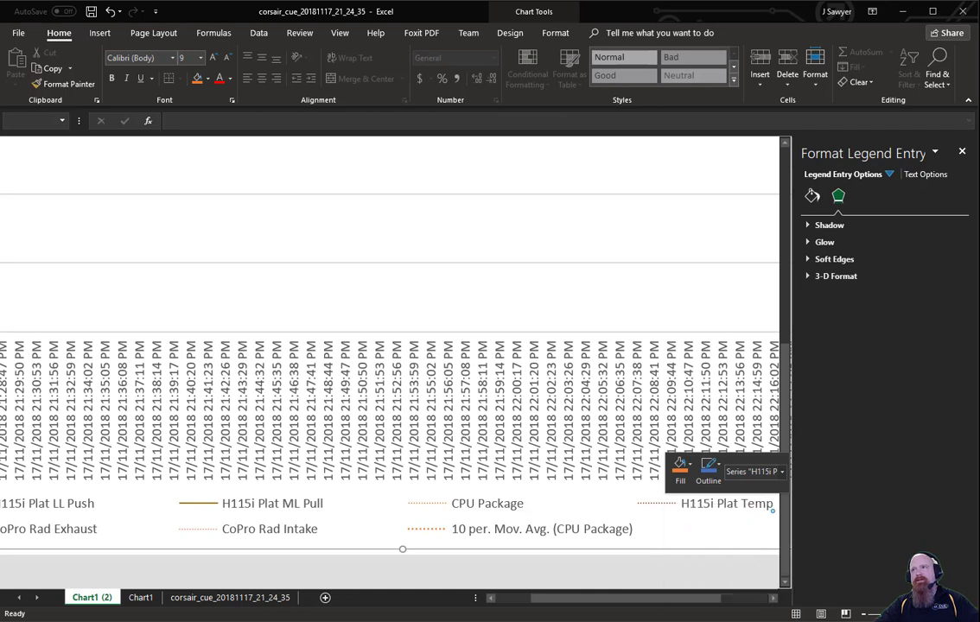
left_click(812, 197)
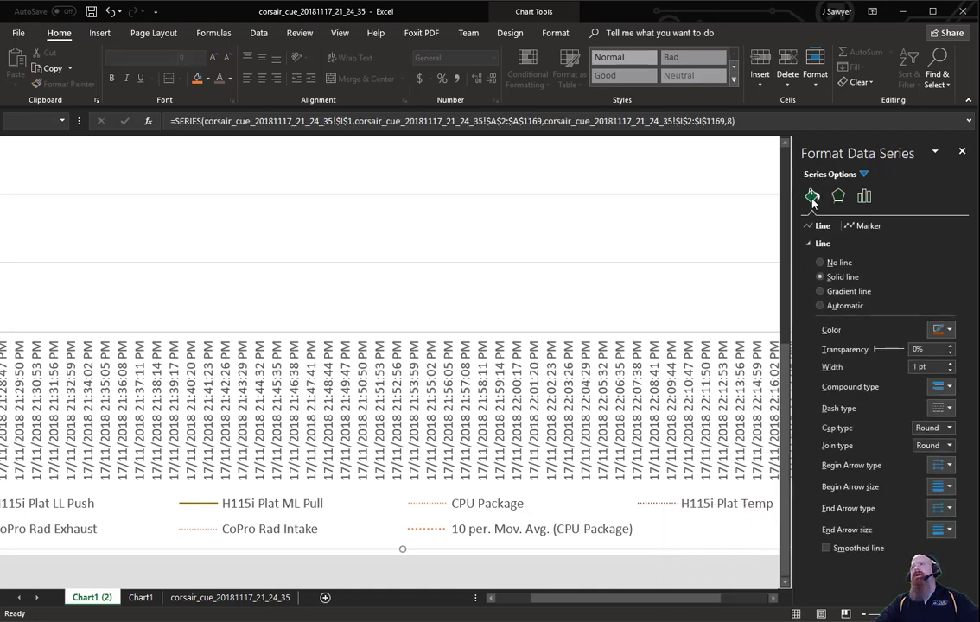
left_click(941, 331)
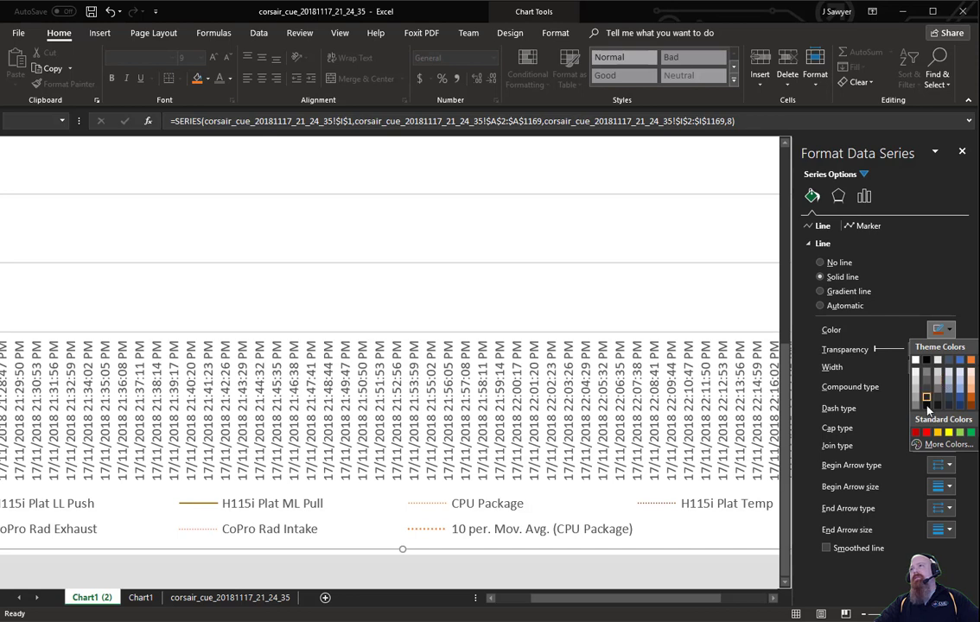
left_click(927, 432)
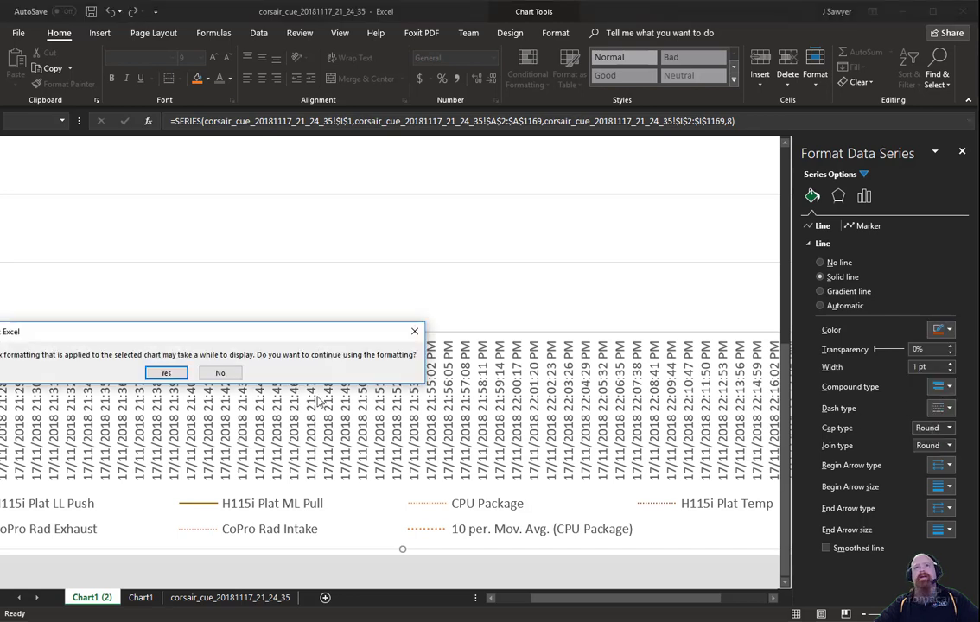
left_click(166, 372)
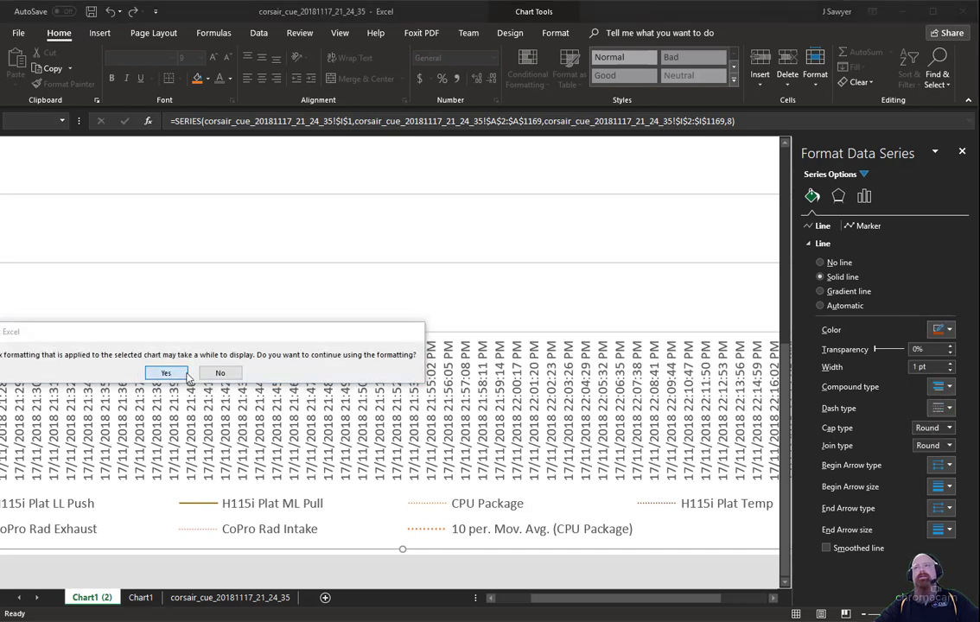
left_click(943, 406)
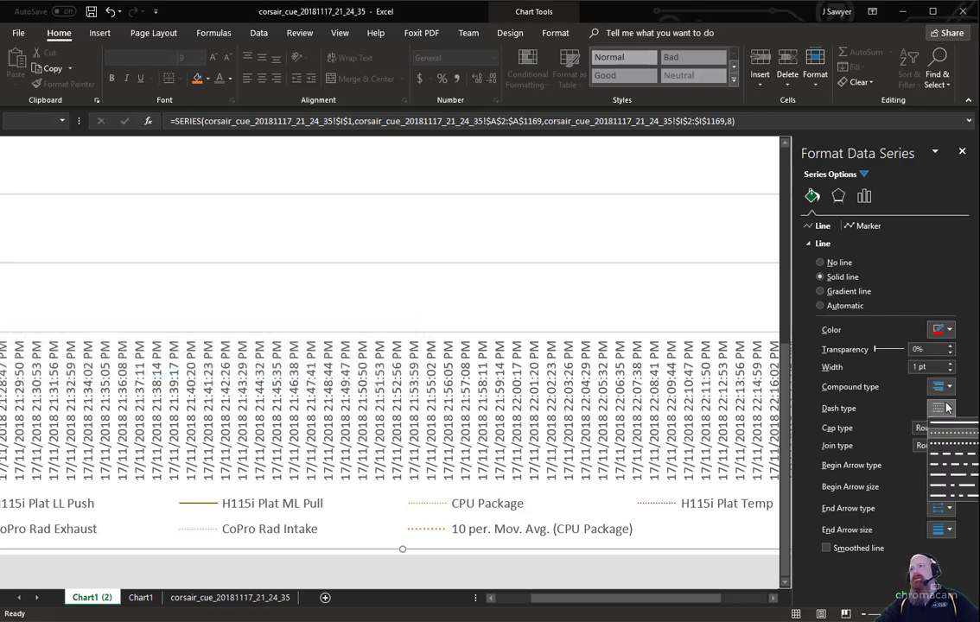
left_click(958, 456)
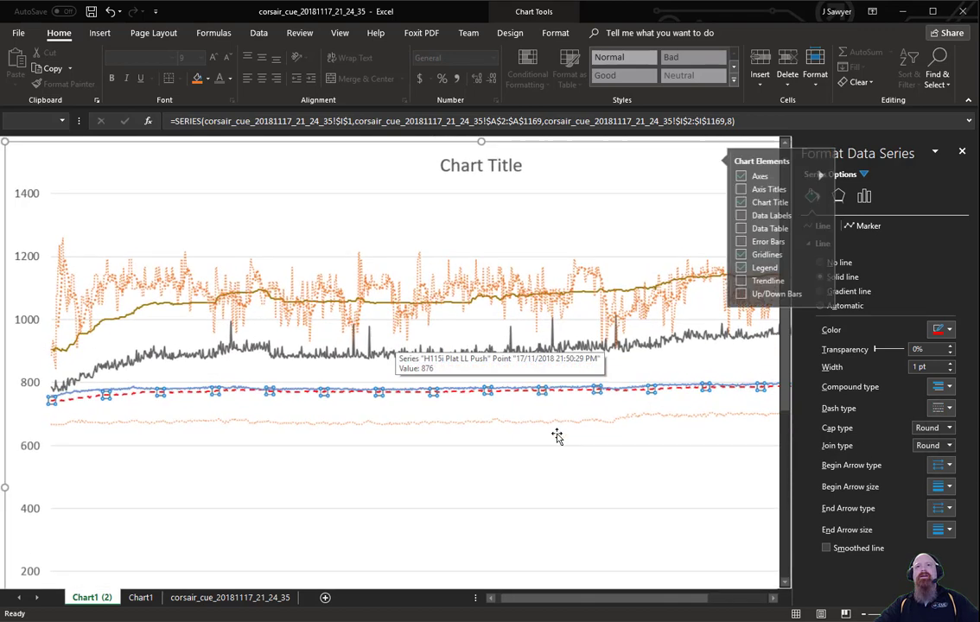
- Compare the CoPro Rad Exhaust line with the red dashed H115i Plat Temp line through to the end of the log against the temperature axis
left_click(607, 408)
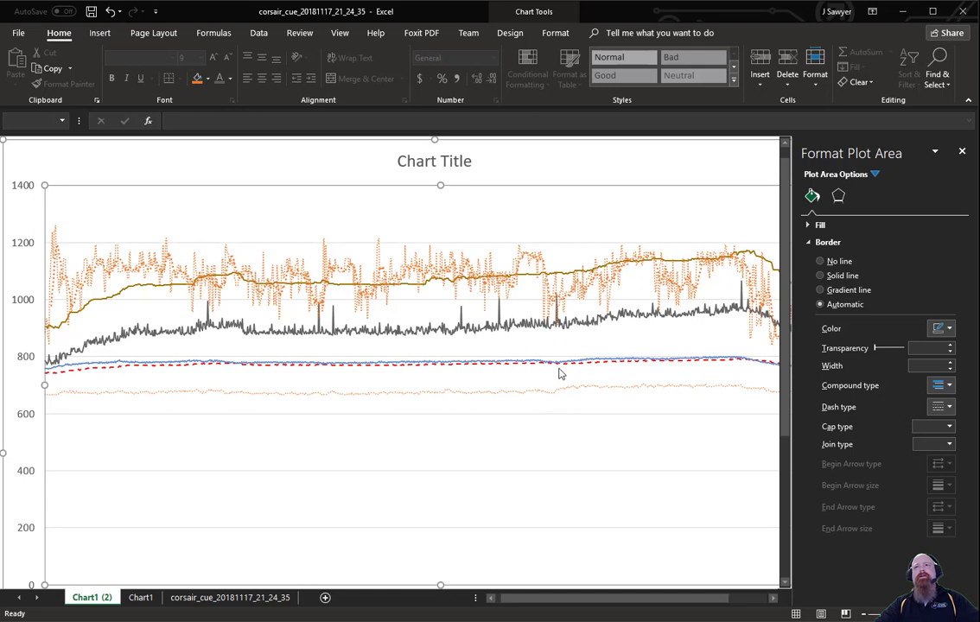
left_click_drag(580, 597, 639, 597)
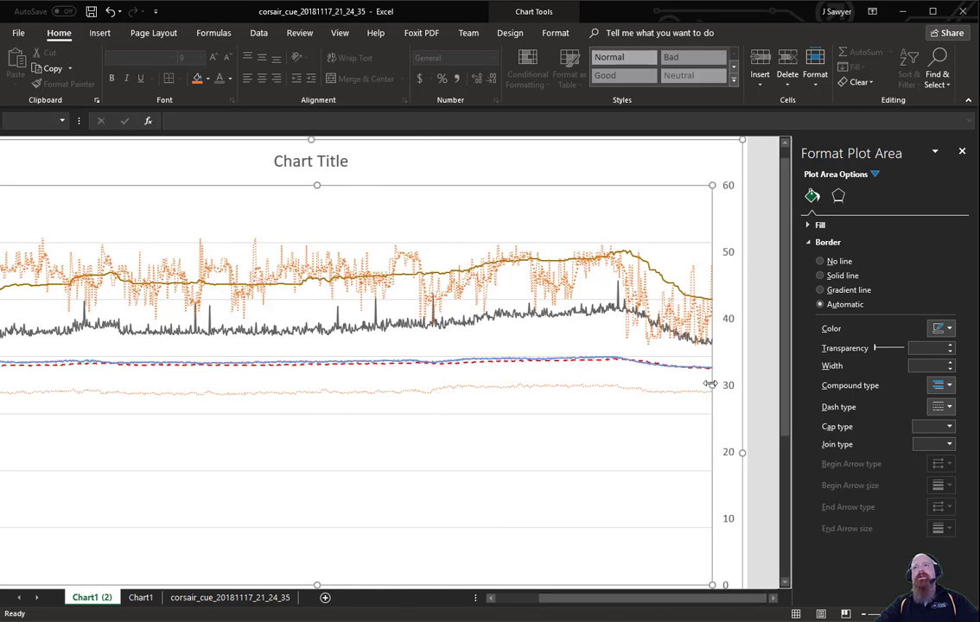
left_click(622, 363)
left_click(625, 376)
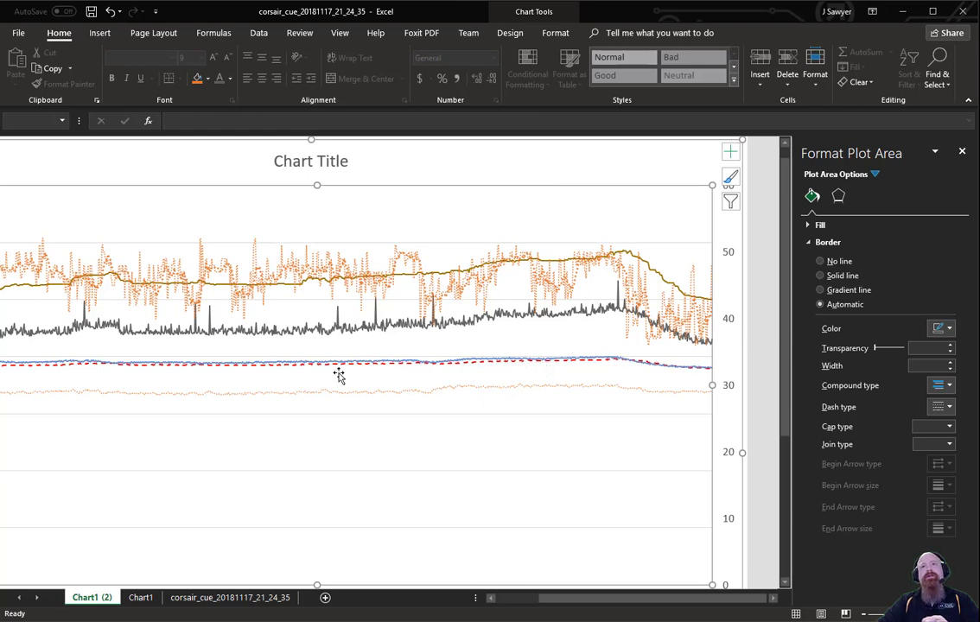
left_click(547, 367)
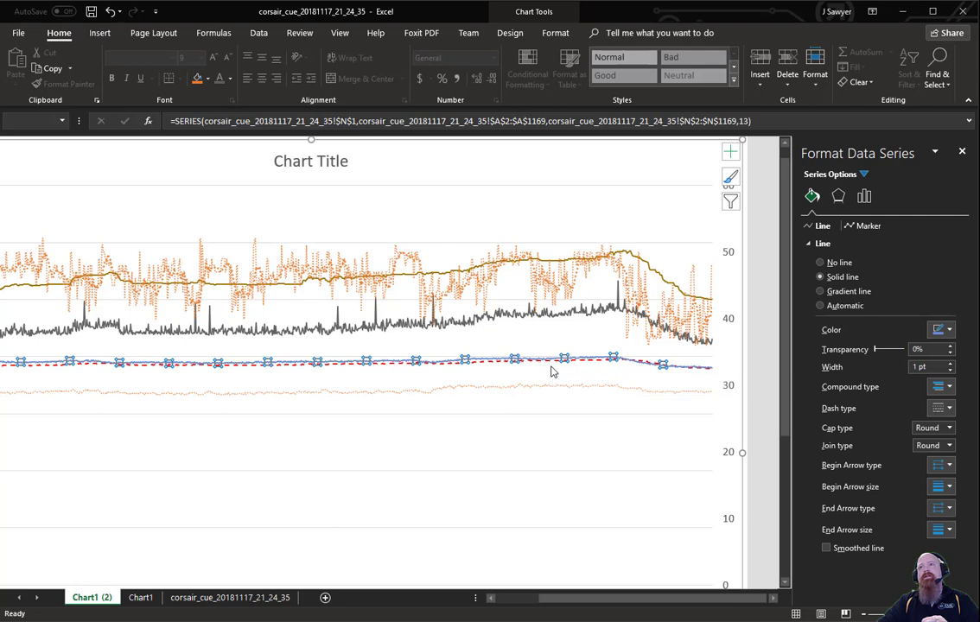
mouse_move(579, 363)
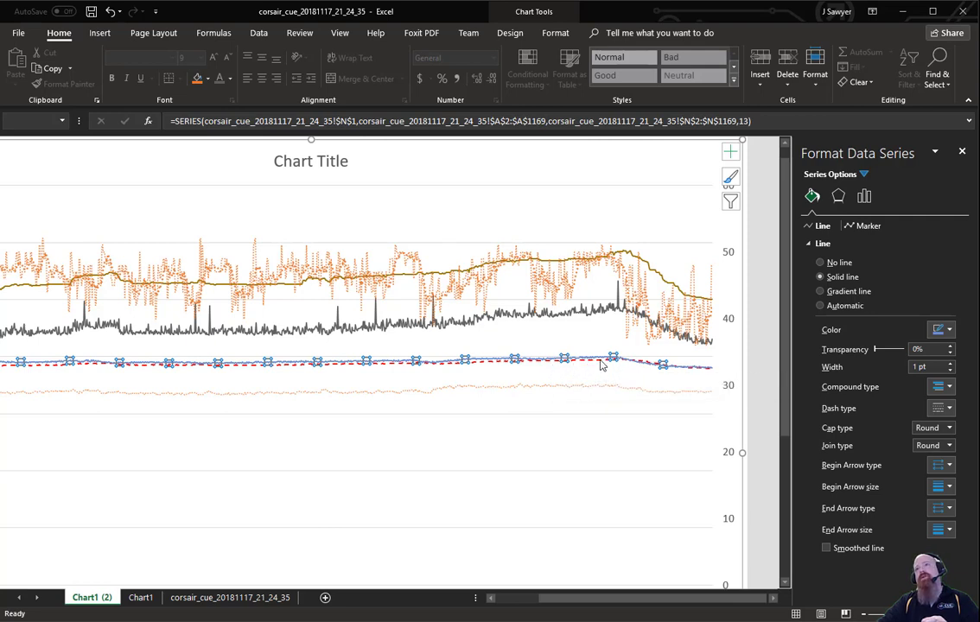
left_click(601, 360)
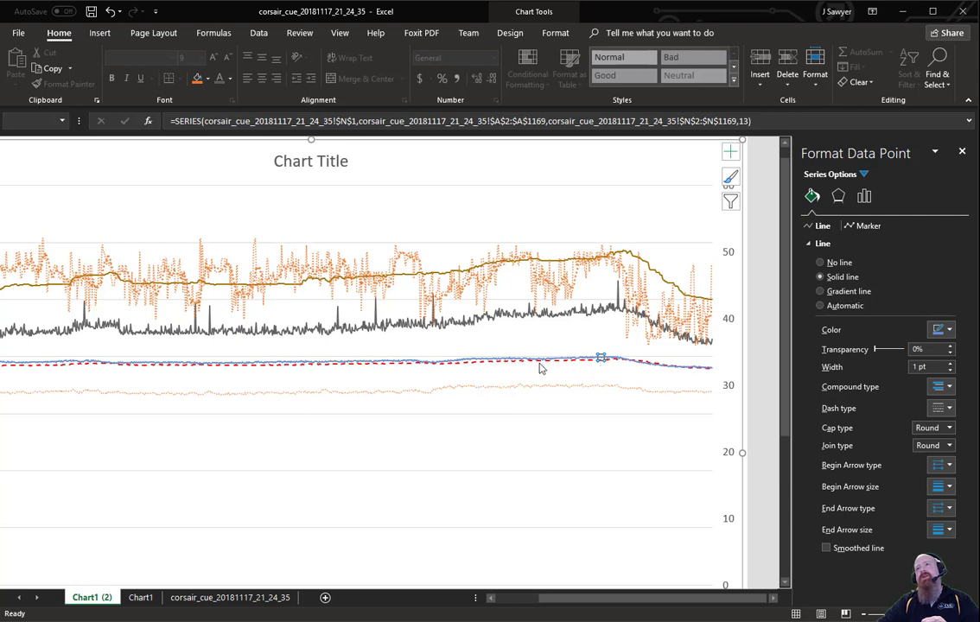